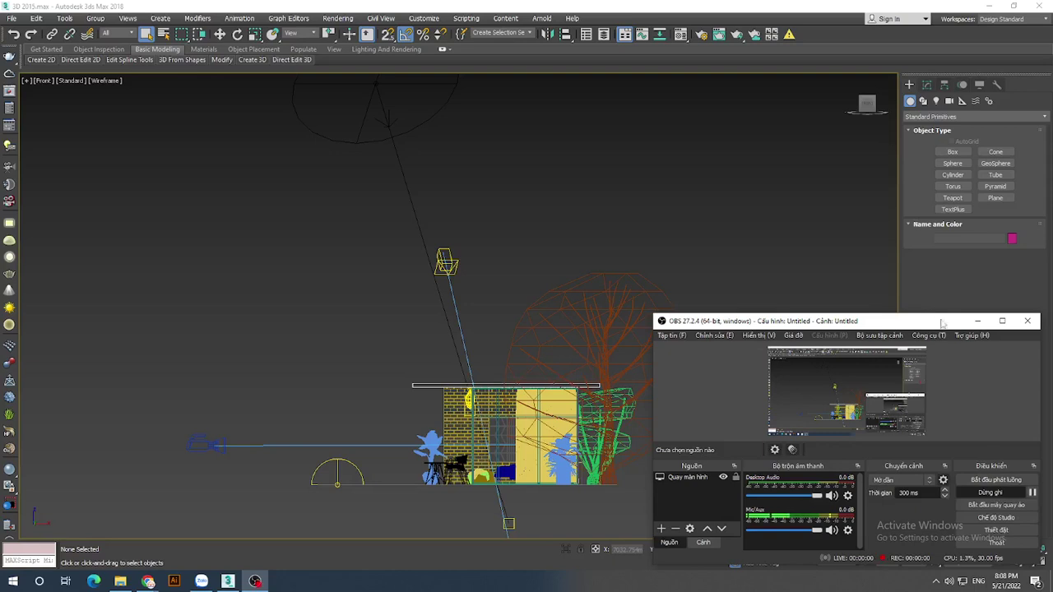
- Orbit and zoom the Perspective view out to see the whole pavilion, trees and ground
{"action": "left_click", "coordinate": [978, 322]}
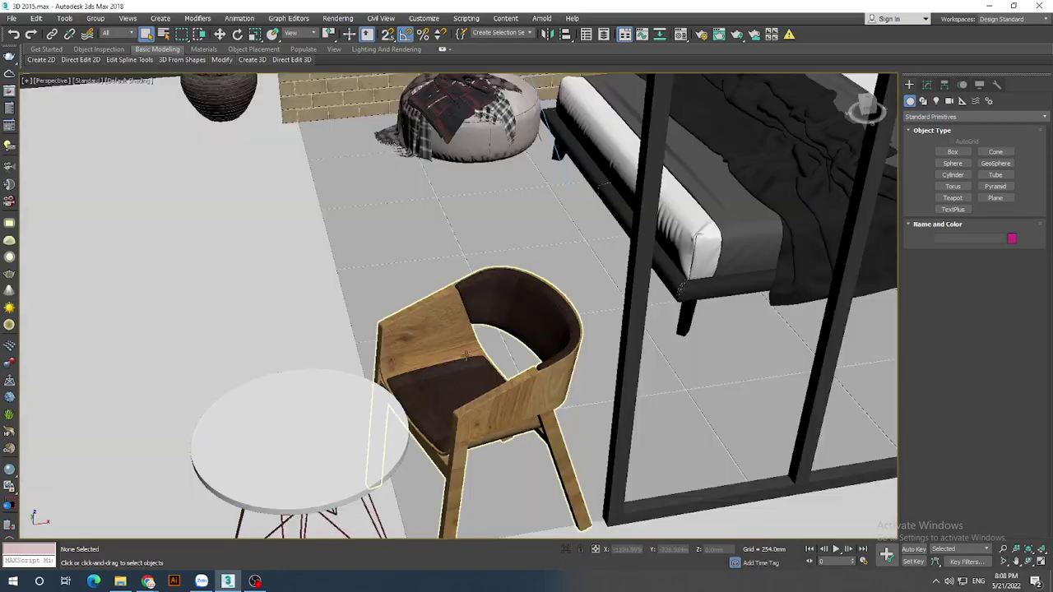
{"action": "scroll", "coordinate": [466, 355], "scroll_direction": "down", "scroll_amount": 3}
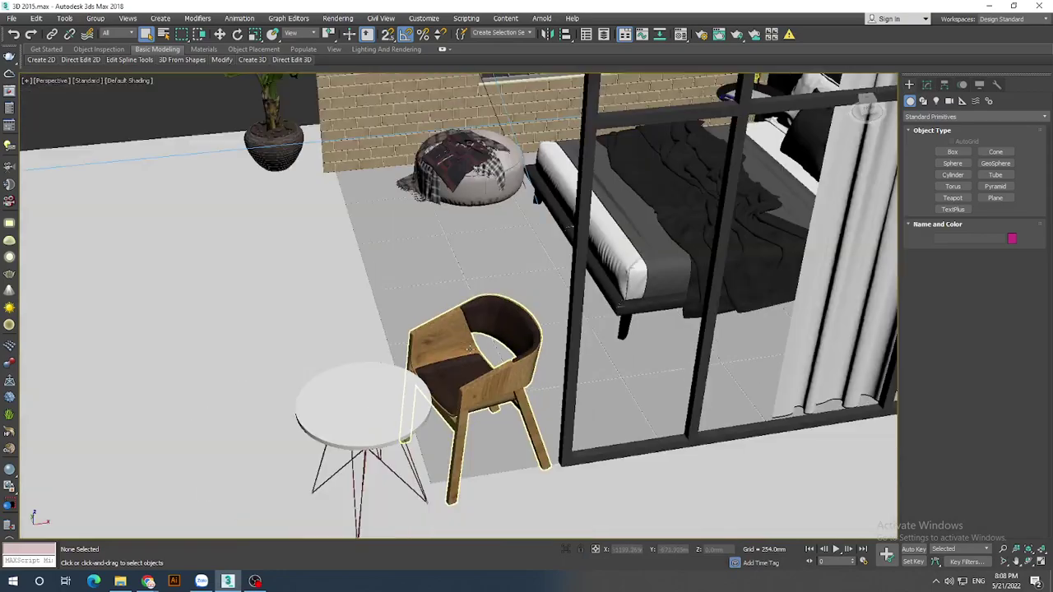
{"action": "scroll", "coordinate": [482, 348], "scroll_direction": "down", "scroll_amount": 2}
{"action": "scroll", "coordinate": [474, 403], "scroll_direction": "up", "scroll_amount": 3}
{"action": "key", "text": "ctrl+r"}
{"action": "left_click_drag", "start_coordinate": [474, 402], "coordinate": [475, 340]}
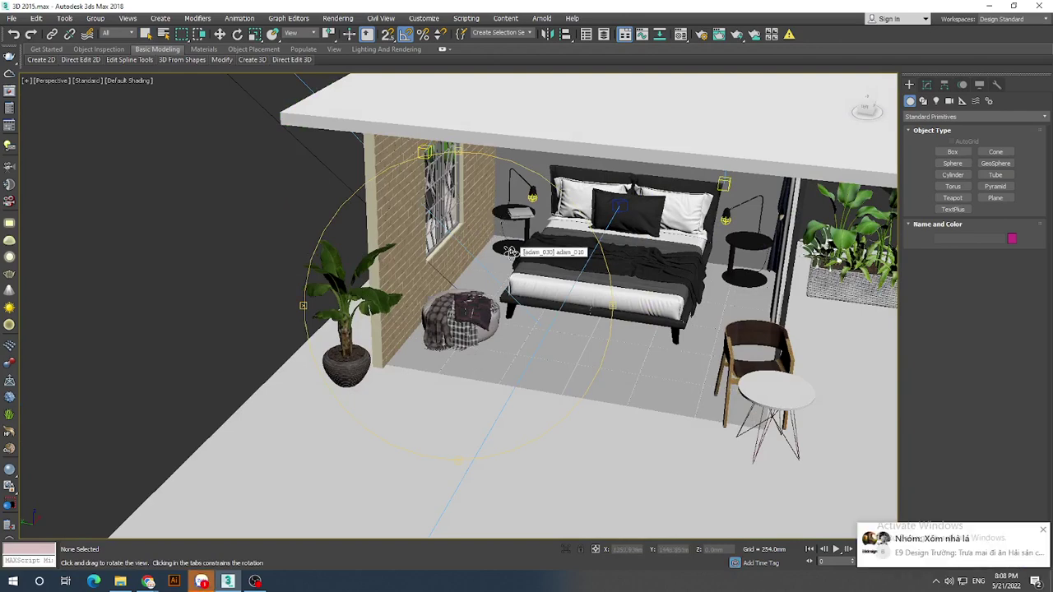
{"action": "left_click", "coordinate": [1044, 530]}
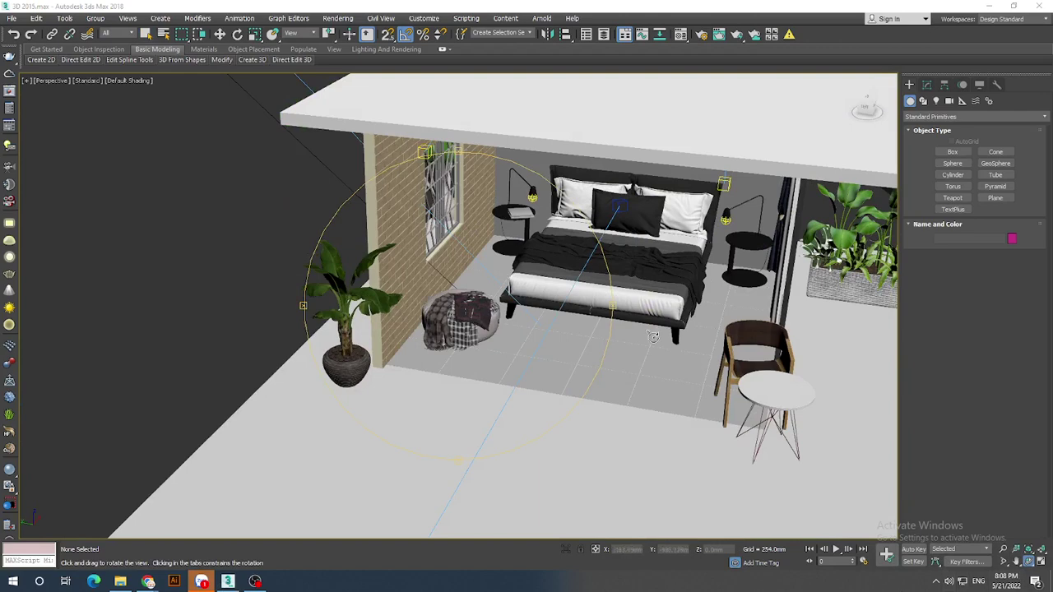
{"action": "scroll", "coordinate": [412, 170], "scroll_direction": "down", "scroll_amount": 5}
{"action": "mouse_move", "coordinate": [412, 169]}
{"action": "left_mouse_down"}
{"action": "mouse_move", "coordinate": [334, 258]}
{"action": "mouse_move", "coordinate": [299, 75]}
{"action": "left_mouse_up"}
- Select the Direct001 sun light to inspect it, then deselect it
{"action": "left_click", "coordinate": [220, 35]}
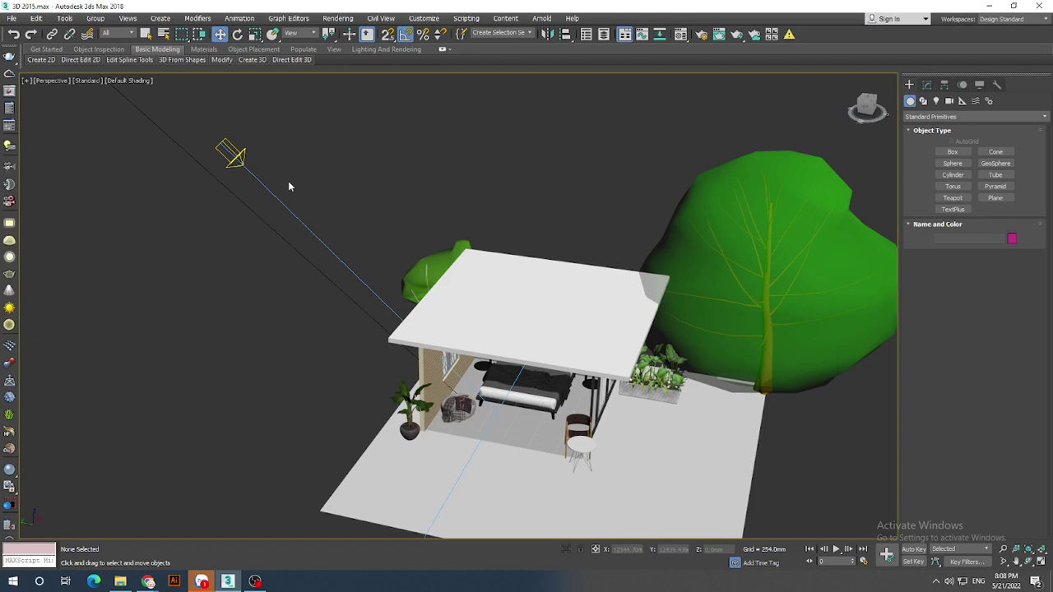
{"action": "left_click", "coordinate": [236, 160]}
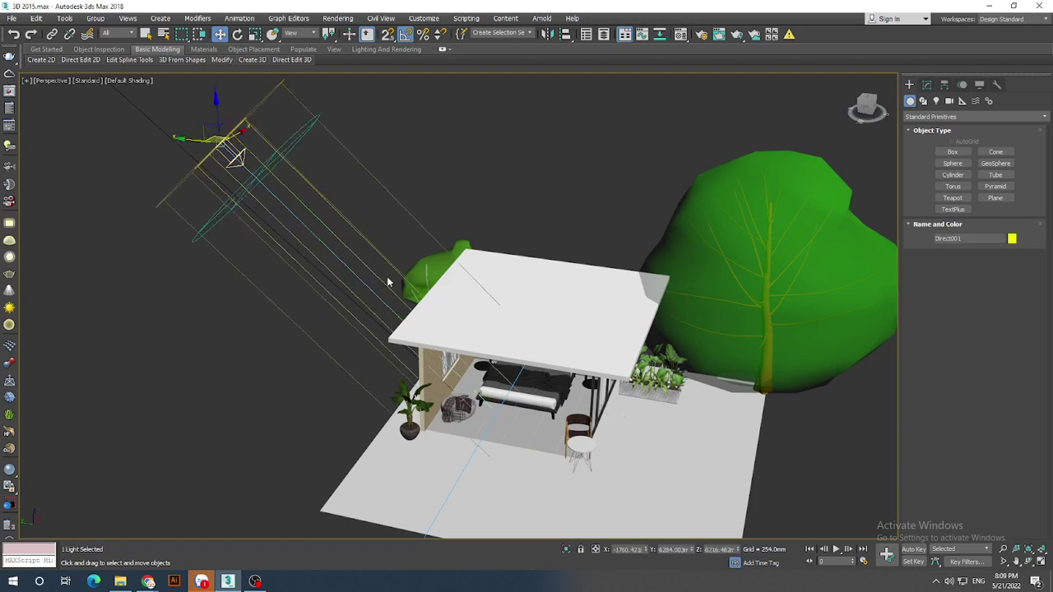
{"action": "scroll", "coordinate": [492, 403], "scroll_direction": "down", "scroll_amount": 3}
{"action": "scroll", "coordinate": [492, 404], "scroll_direction": "up", "scroll_amount": 2}
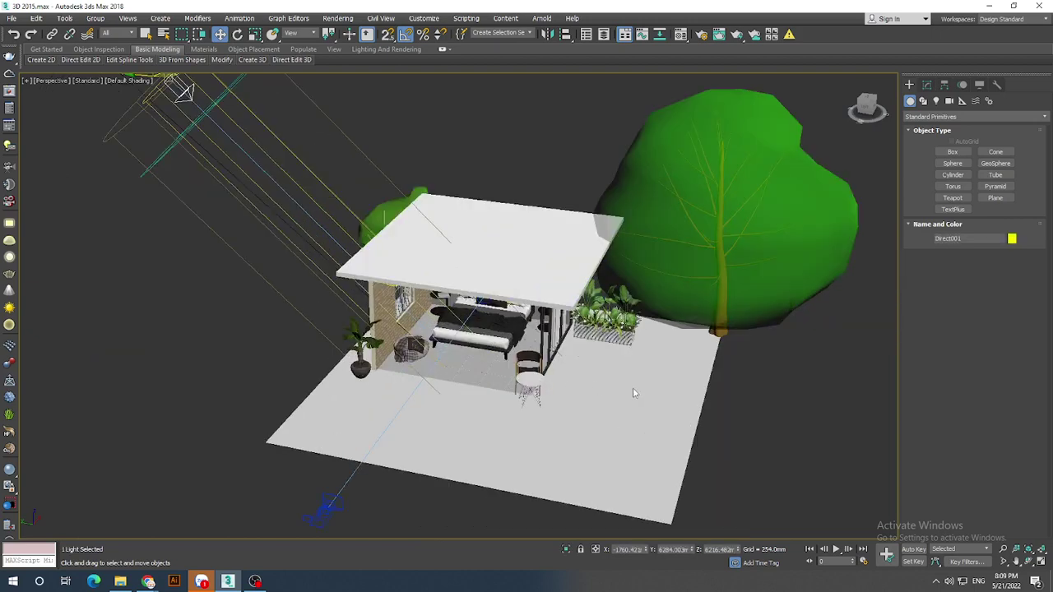
{"action": "left_click", "coordinate": [753, 403]}
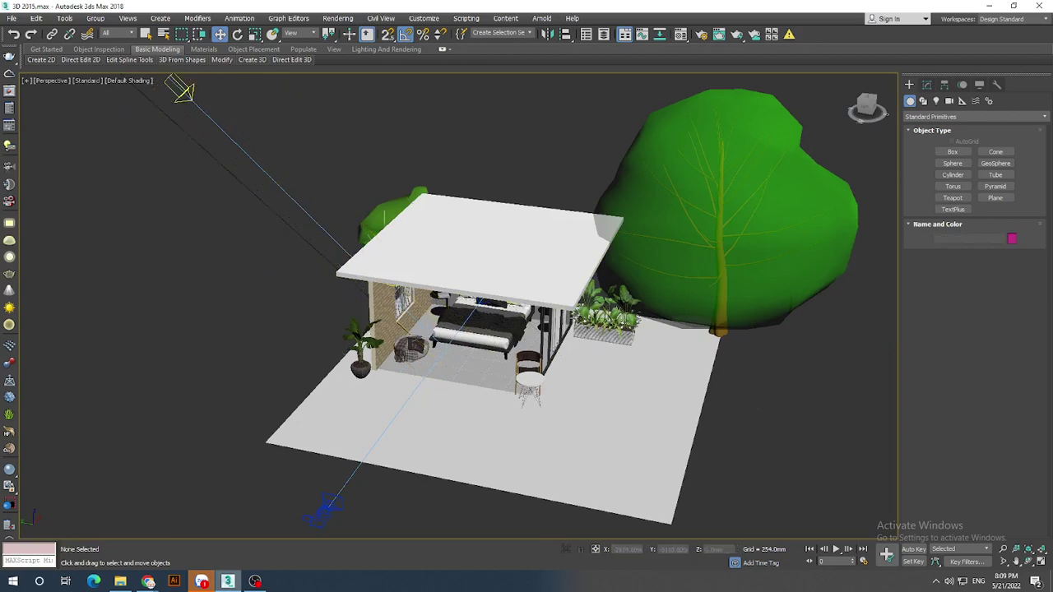
- Search Zalo for the contact and open their conversation
{"action": "left_click", "coordinate": [201, 582]}
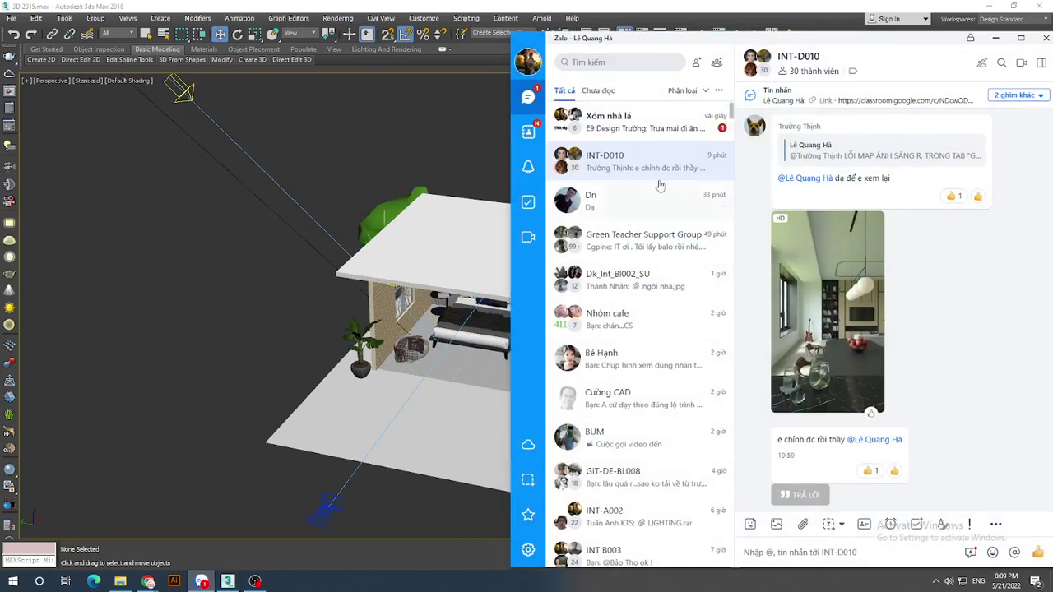
{"action": "left_click", "coordinate": [599, 61]}
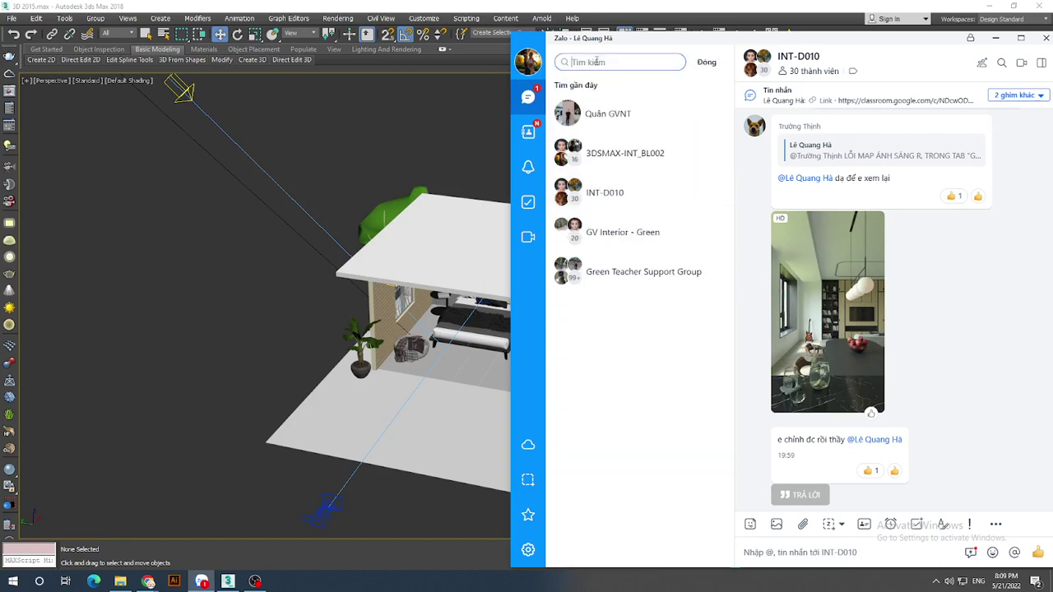
{"action": "type", "text": "DUC"}
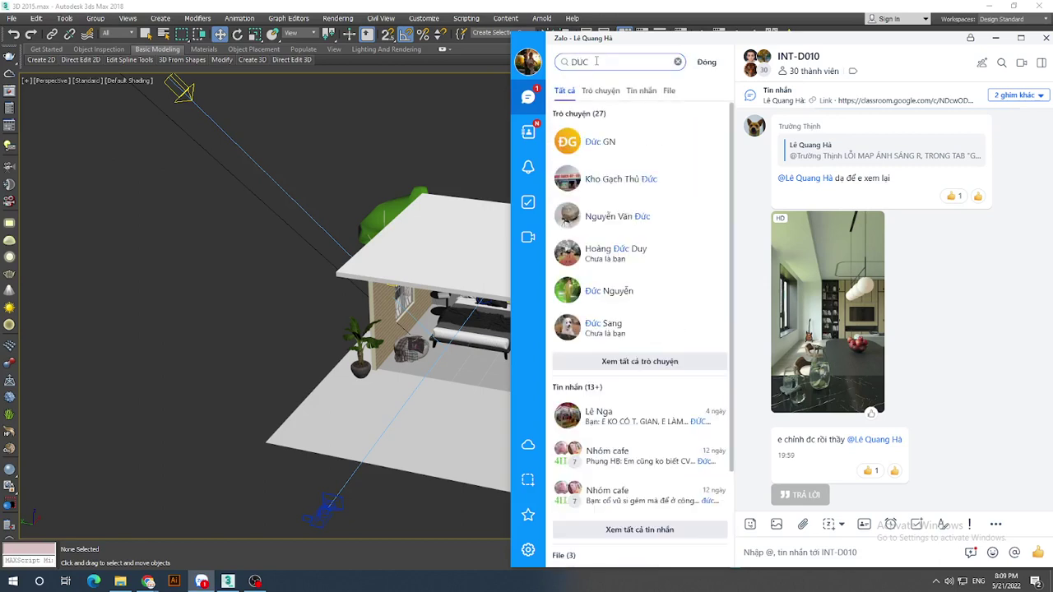
{"action": "left_click", "coordinate": [599, 157]}
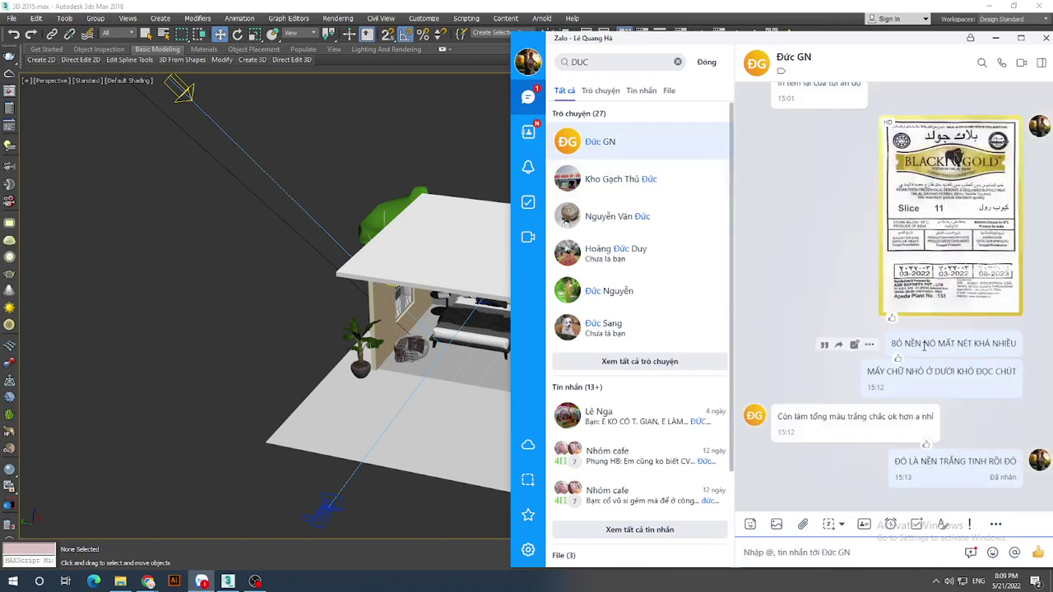
- Scroll back in the chat and view the Samsung booth render full-screen, then close it
{"action": "scroll", "coordinate": [907, 259], "scroll_direction": "up", "scroll_amount": 5}
{"action": "scroll", "coordinate": [908, 247], "scroll_direction": "up", "scroll_amount": 3}
{"action": "scroll", "coordinate": [908, 243], "scroll_direction": "up", "scroll_amount": 3}
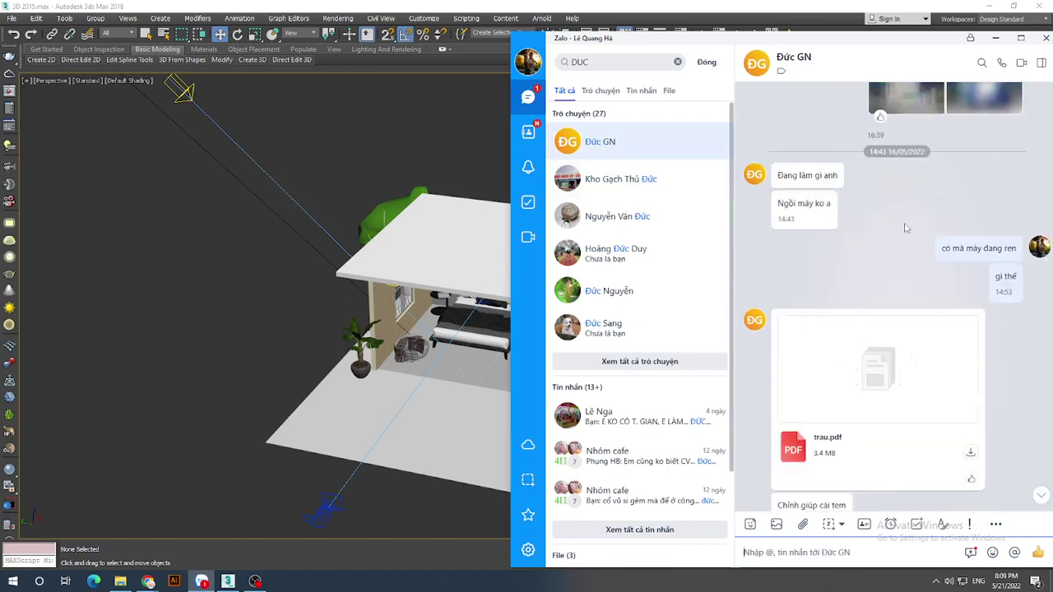
{"action": "scroll", "coordinate": [908, 238], "scroll_direction": "up", "scroll_amount": 3}
{"action": "scroll", "coordinate": [907, 238], "scroll_direction": "up", "scroll_amount": 3}
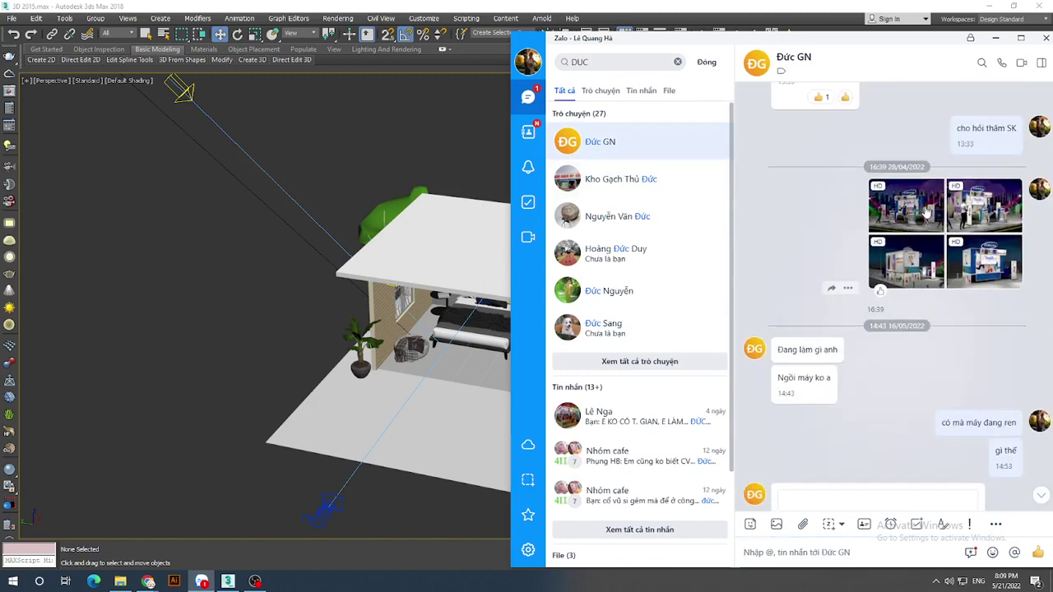
{"action": "left_click", "coordinate": [908, 234]}
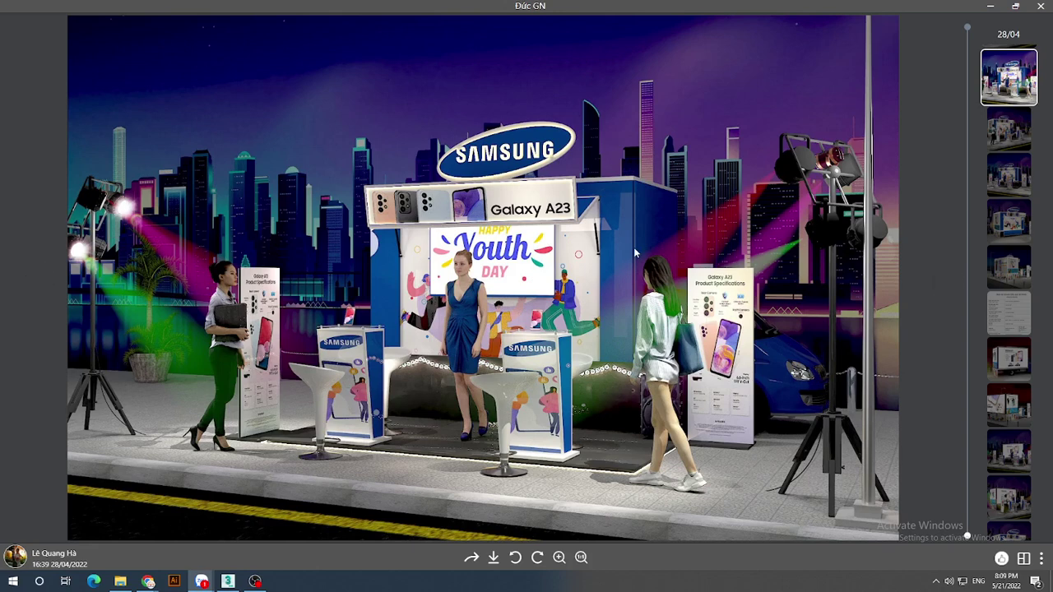
{"action": "mouse_move", "coordinate": [527, 280]}
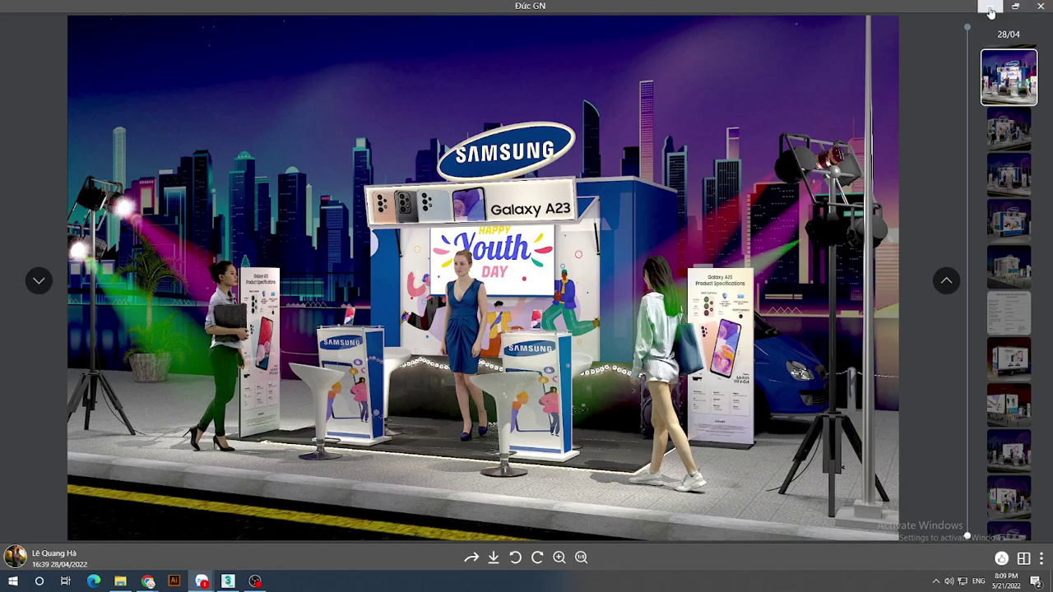
{"action": "left_click", "coordinate": [1039, 7]}
- Return to 3ds Max and switch the viewport to the Top view
{"action": "left_click", "coordinate": [995, 38]}
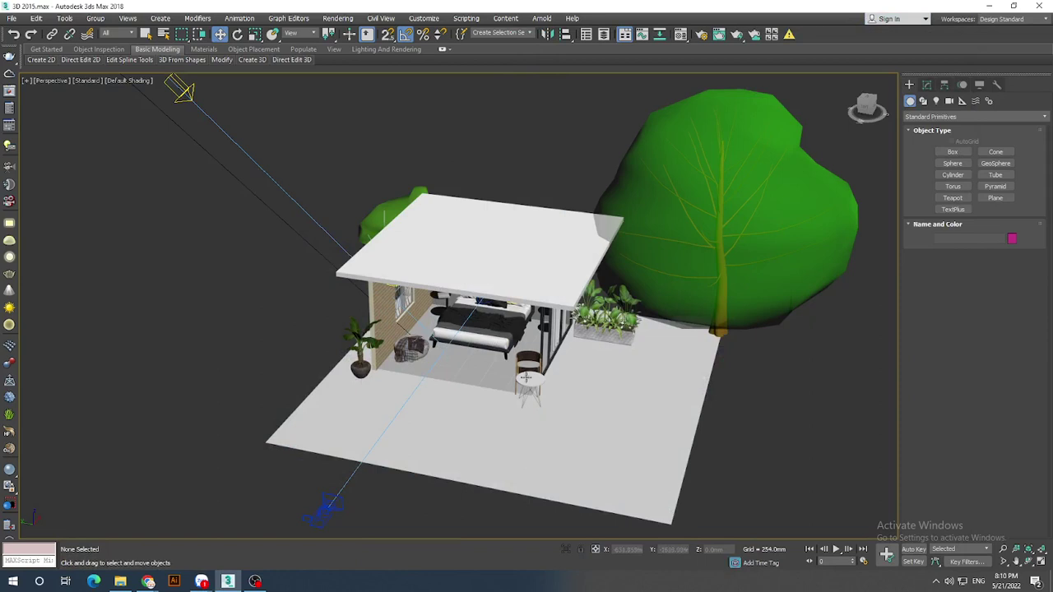
{"action": "scroll", "coordinate": [453, 380], "scroll_direction": "up", "scroll_amount": 3}
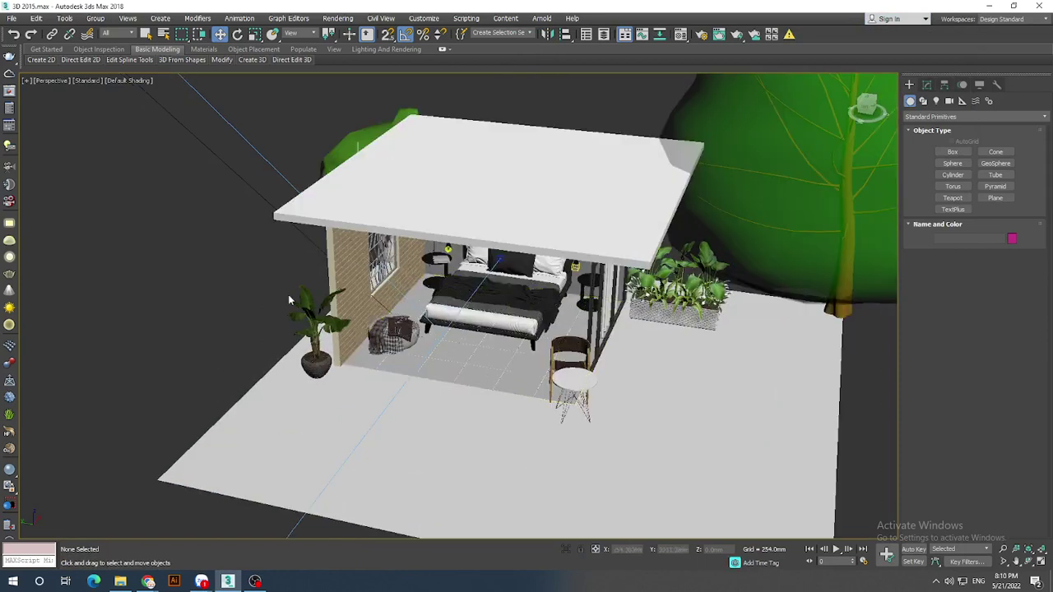
{"action": "scroll", "coordinate": [288, 294], "scroll_direction": "down", "scroll_amount": 5}
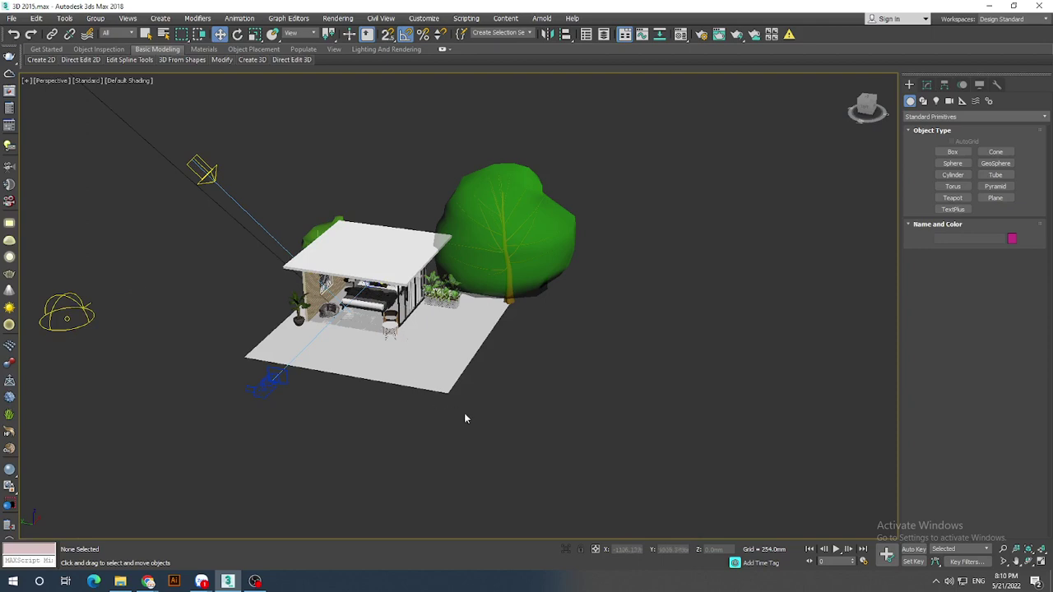
{"action": "key", "text": "t"}
{"action": "left_click", "coordinate": [542, 405]}
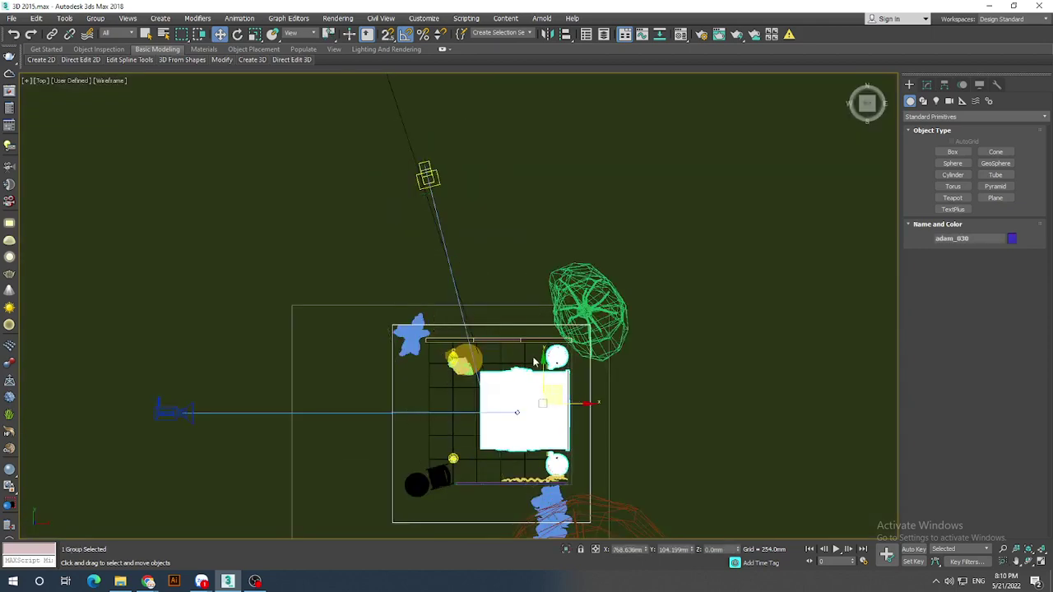
- Give the viewport a grey gradient background and select the Direct001 sun light
{"action": "left_click", "coordinate": [128, 18]}
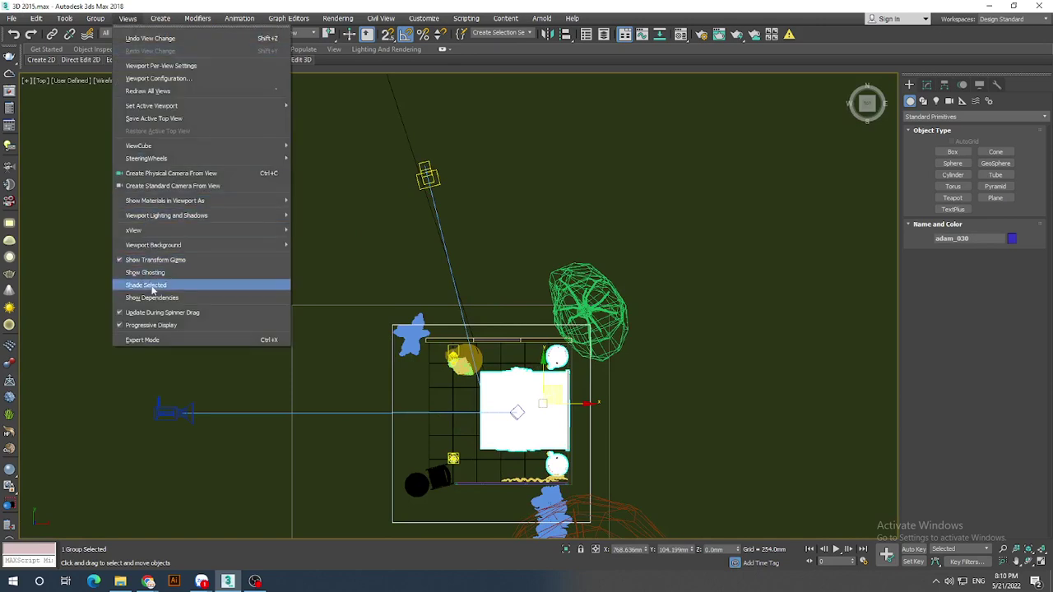
{"action": "mouse_move", "coordinate": [153, 246]}
{"action": "left_click", "coordinate": [331, 255]}
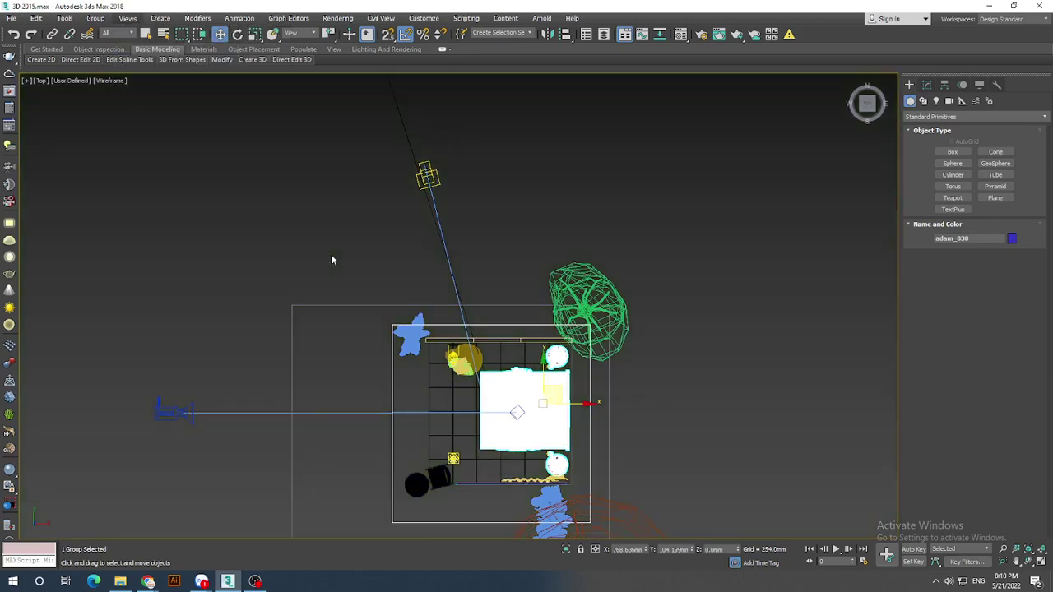
{"action": "left_click", "coordinate": [391, 154]}
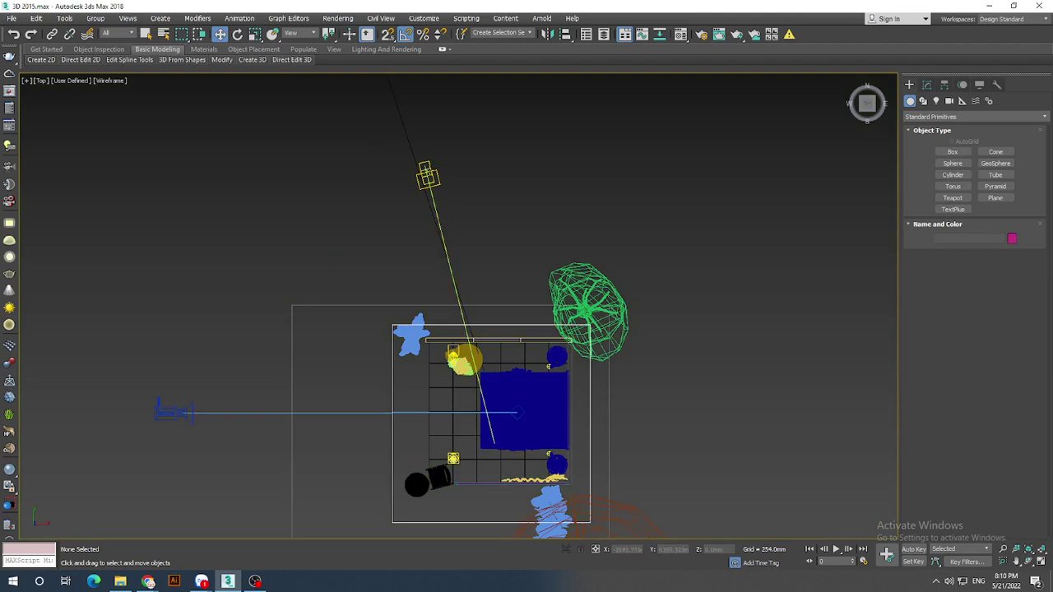
{"action": "left_click", "coordinate": [428, 176]}
- Review Direct001, VRayLight001 and VRaySun001 in the Modify panel, ending with VRaySun001 in Perspective
{"action": "left_click", "coordinate": [928, 85]}
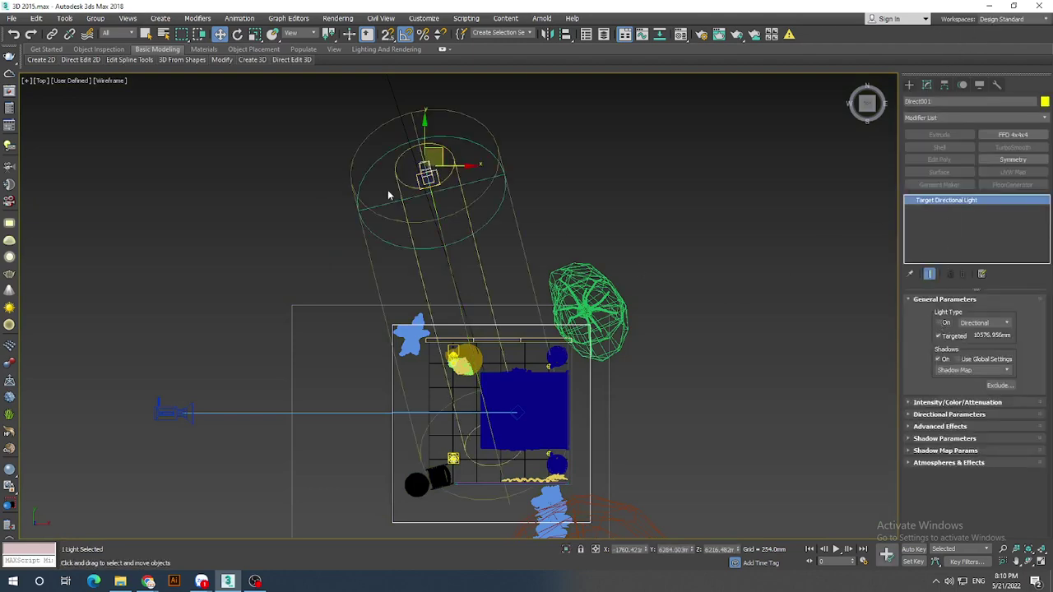
{"action": "left_click", "coordinate": [287, 260]}
{"action": "scroll", "coordinate": [385, 257], "scroll_direction": "down", "scroll_amount": 3}
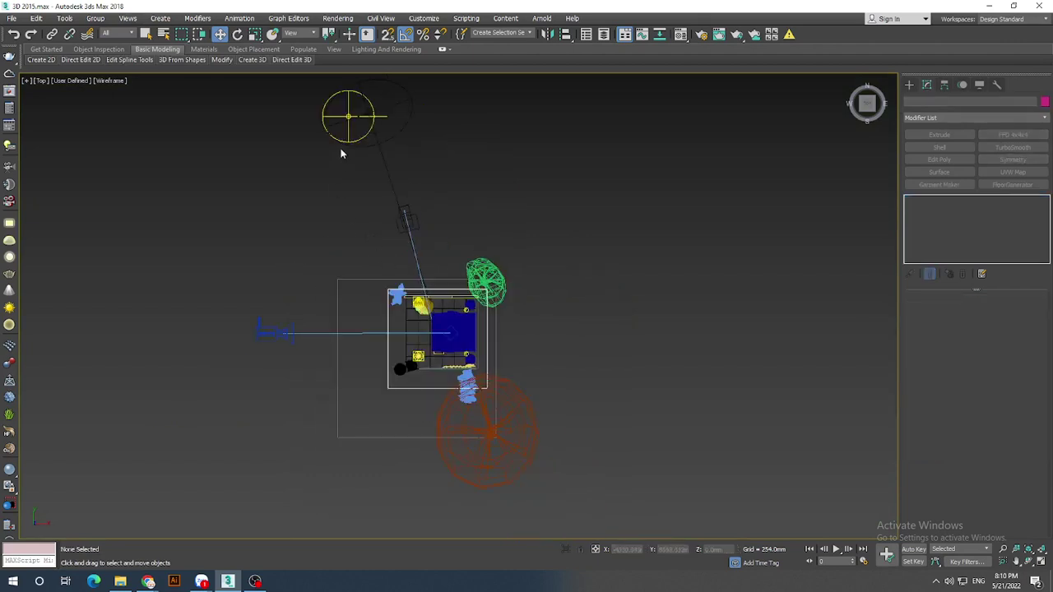
{"action": "left_click", "coordinate": [349, 115]}
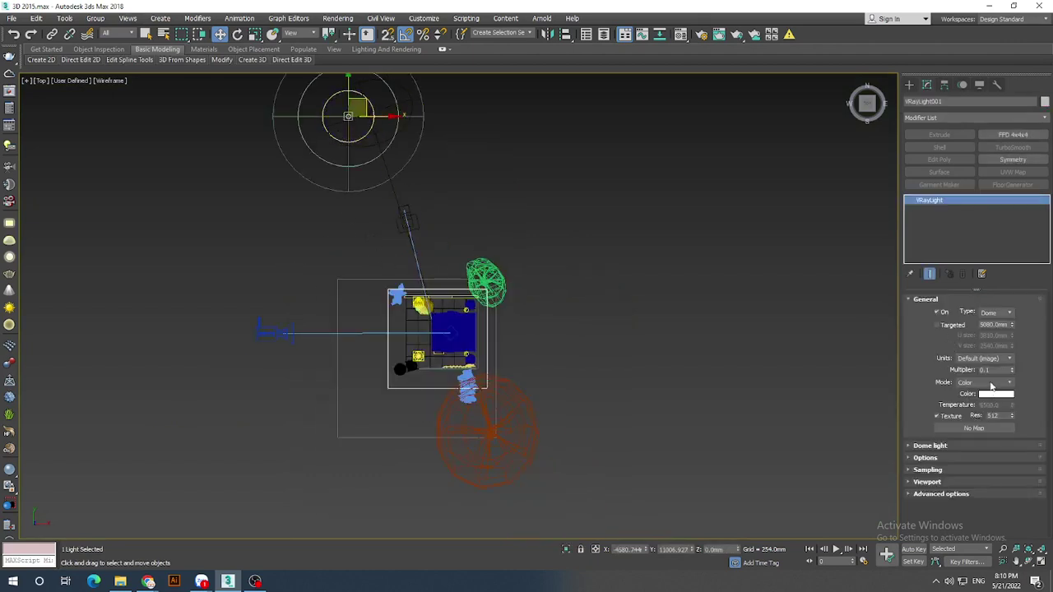
{"action": "left_click", "coordinate": [489, 202]}
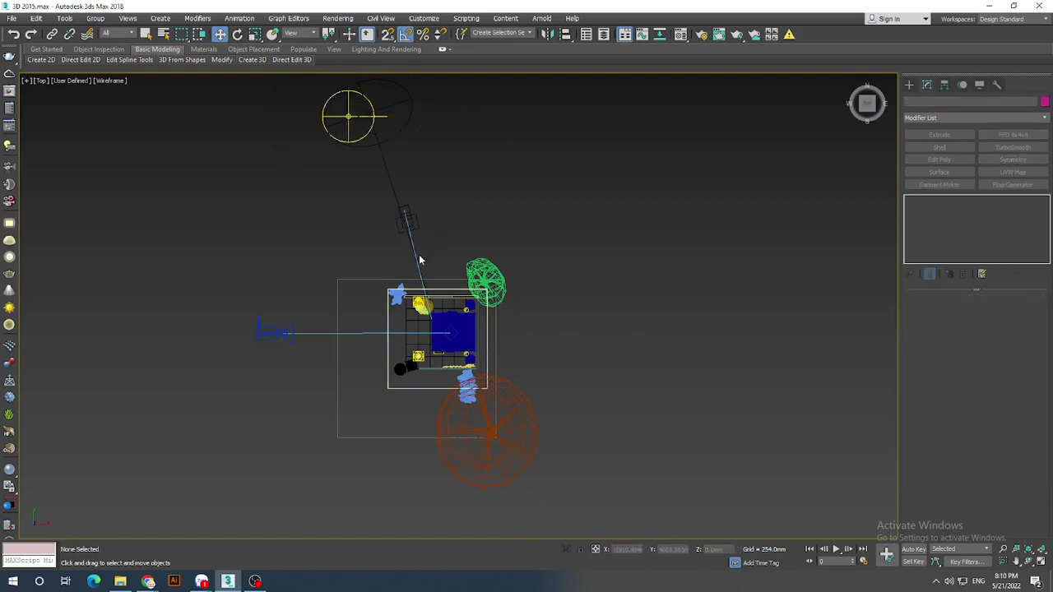
{"action": "left_click", "coordinate": [396, 140]}
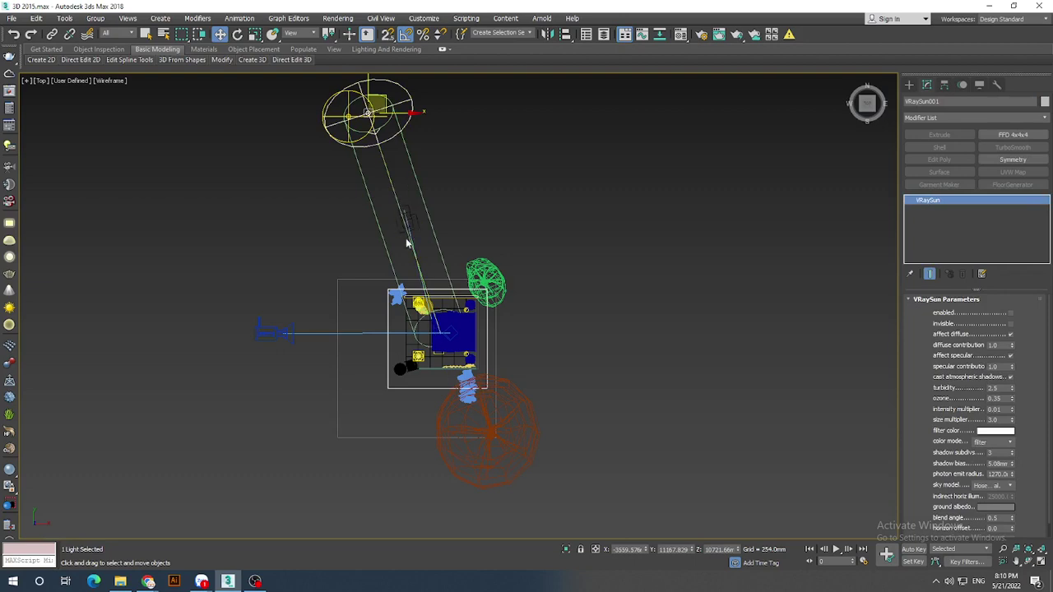
{"action": "key", "text": "p"}
{"action": "scroll", "coordinate": [409, 247], "scroll_direction": "down", "scroll_amount": 5}
- In VRaySun001's parameters, set Intensity multiplier 0.005 and Size multiplier 20.0
{"action": "middle_click_drag", "start_coordinate": [324, 278], "coordinate": [324, 259], "text": "alt"}
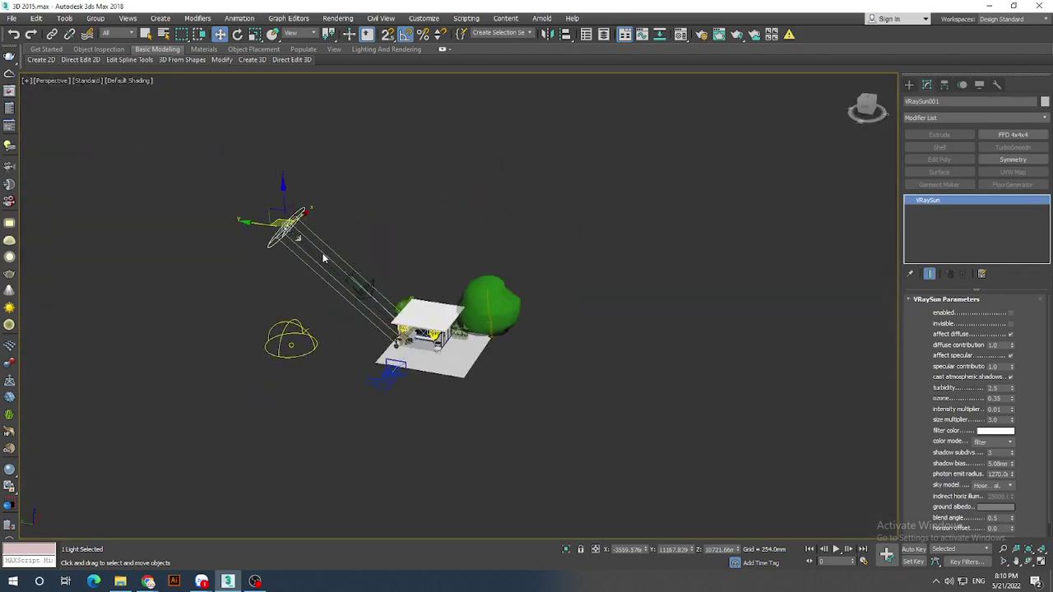
{"action": "scroll", "coordinate": [324, 258], "scroll_direction": "up", "scroll_amount": 2}
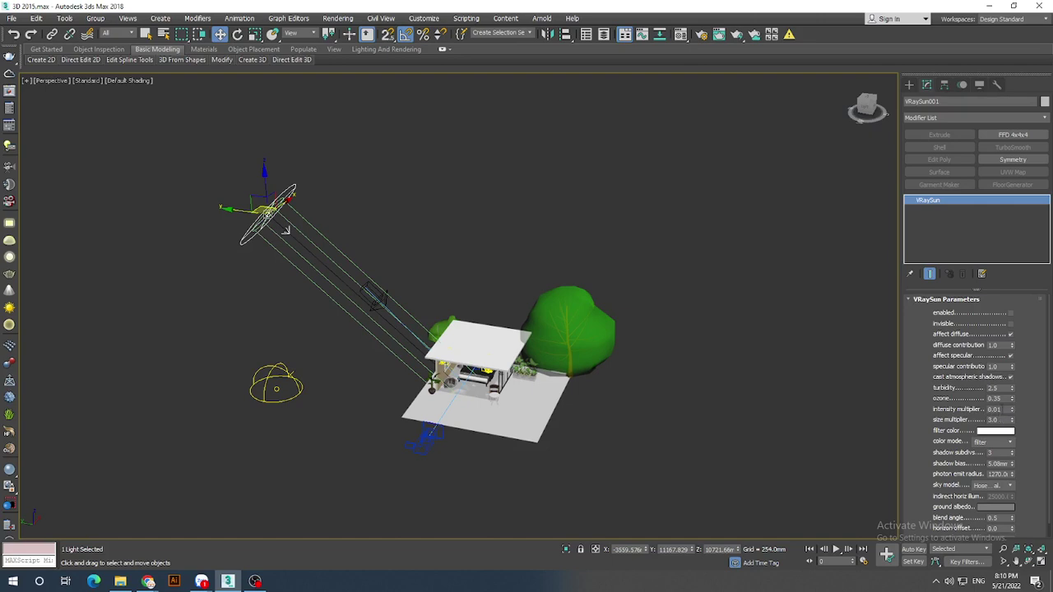
{"action": "left_click", "coordinate": [998, 409]}
{"action": "key", "text": "BackSpace"}
{"action": "type", "text": "0"}
{"action": "type", "text": "5"}
{"action": "left_click", "coordinate": [1005, 398]}
{"action": "left_click", "coordinate": [1003, 420]}
{"action": "type", "text": "2"}
{"action": "key", "text": "Return"}
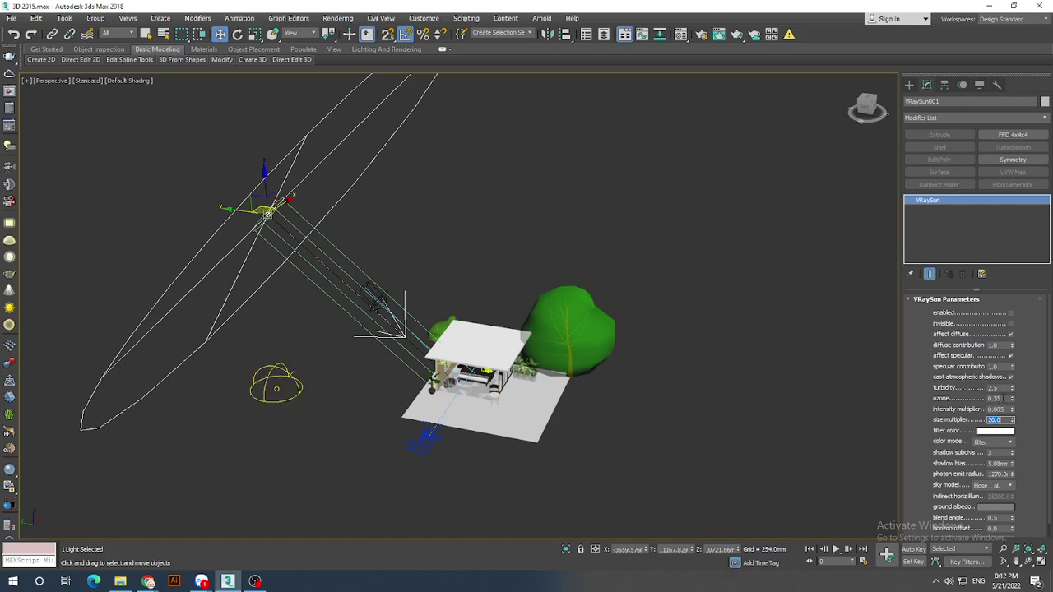
{"action": "double_click", "coordinate": [999, 398]}
{"action": "double_click", "coordinate": [999, 387]}
- Orbit and pan around the pavilion, checking the Direct001 light's placement
{"action": "left_click", "coordinate": [732, 352]}
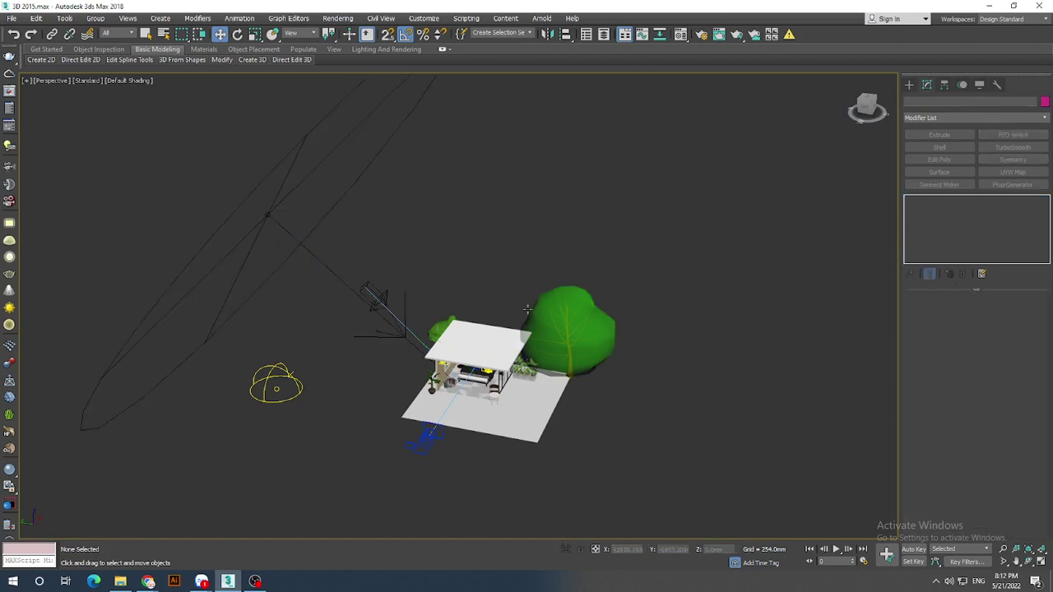
{"action": "scroll", "coordinate": [432, 380], "scroll_direction": "up", "scroll_amount": 2}
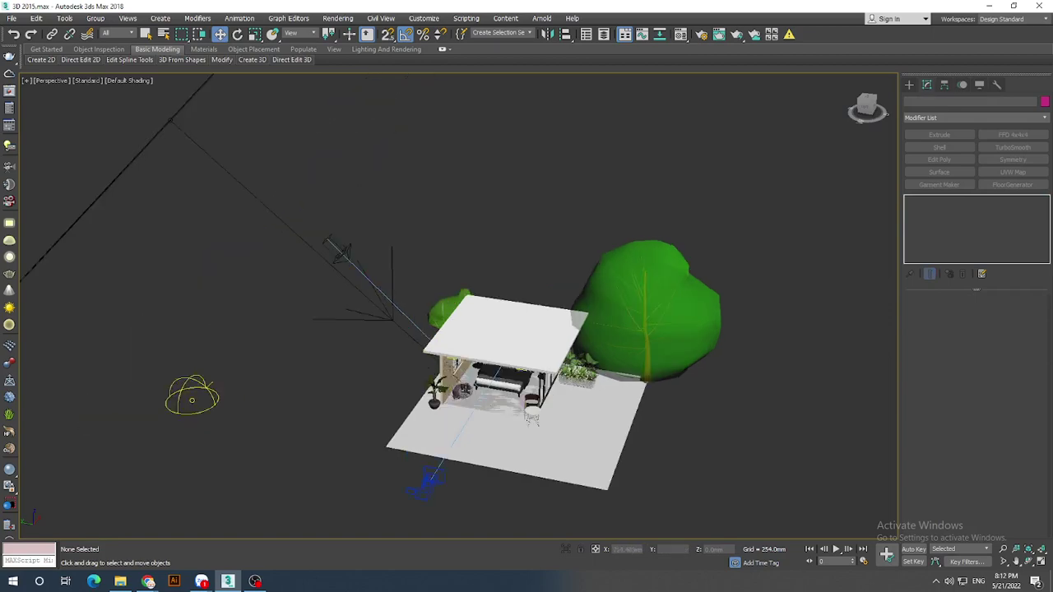
{"action": "scroll", "coordinate": [432, 380], "scroll_direction": "up", "scroll_amount": 4}
{"action": "scroll", "coordinate": [368, 273], "scroll_direction": "down", "scroll_amount": 6}
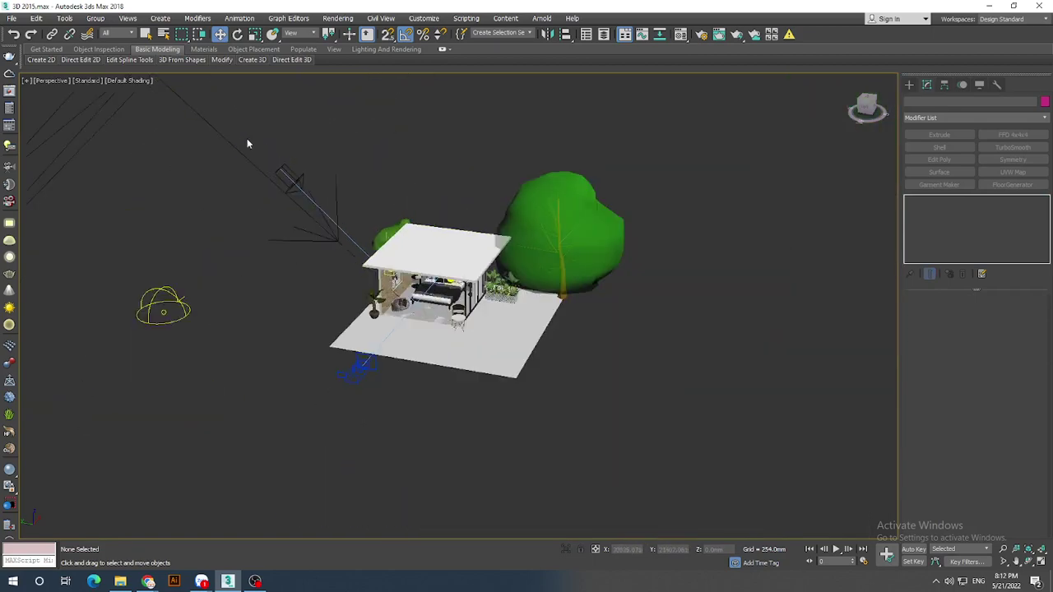
{"action": "left_click", "coordinate": [307, 243]}
{"action": "scroll", "coordinate": [307, 244], "scroll_direction": "up", "scroll_amount": 2}
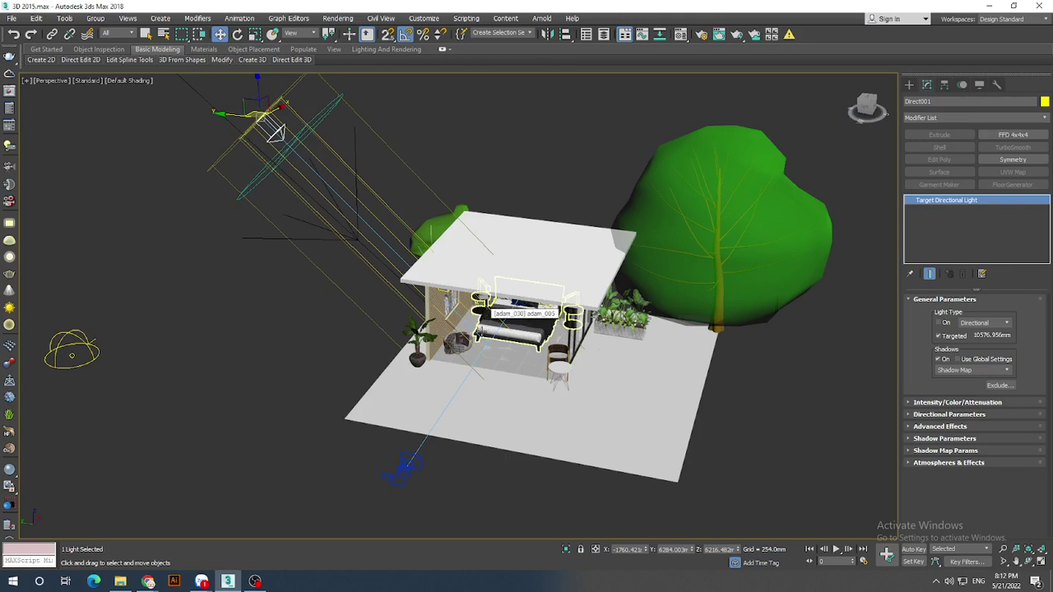
{"action": "left_click", "coordinate": [328, 352]}
{"action": "scroll", "coordinate": [512, 385], "scroll_direction": "up", "scroll_amount": 3}
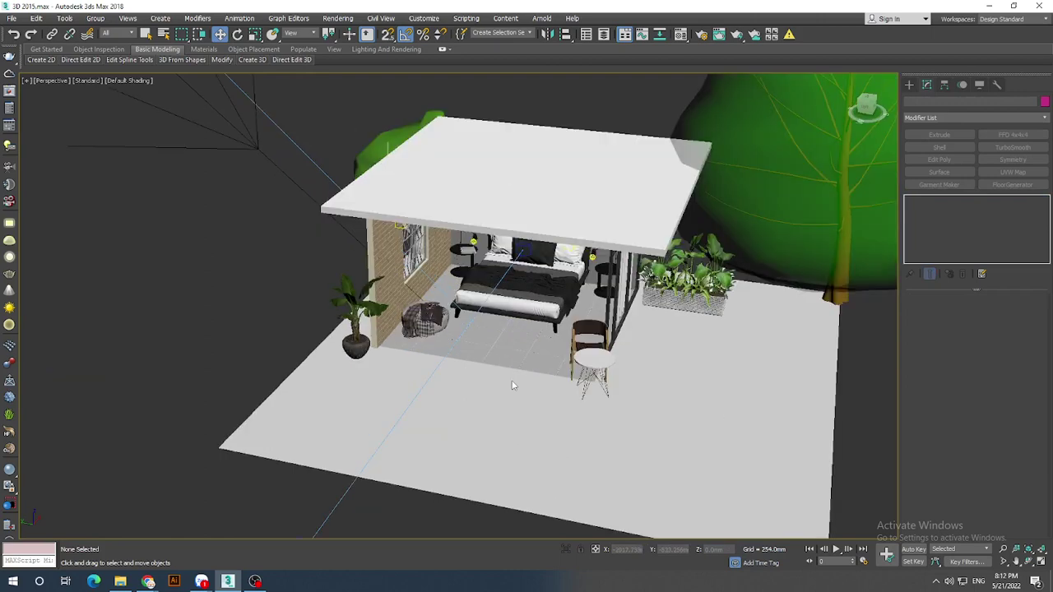
{"action": "middle_click_drag", "start_coordinate": [491, 411], "coordinate": [442, 395]}
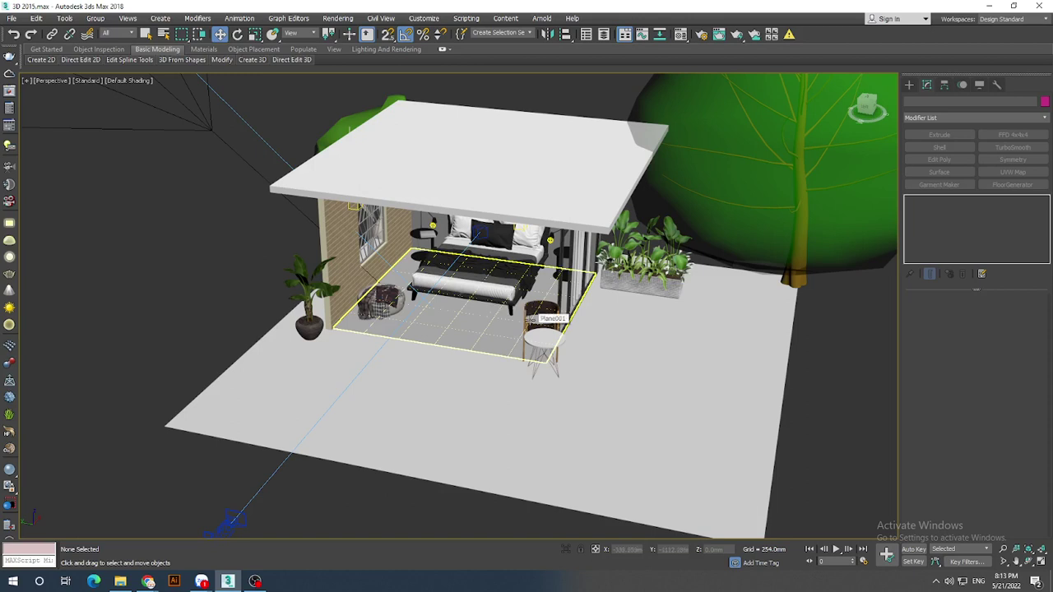
{"action": "middle_click_drag", "start_coordinate": [526, 317], "coordinate": [349, 158], "text": "alt"}
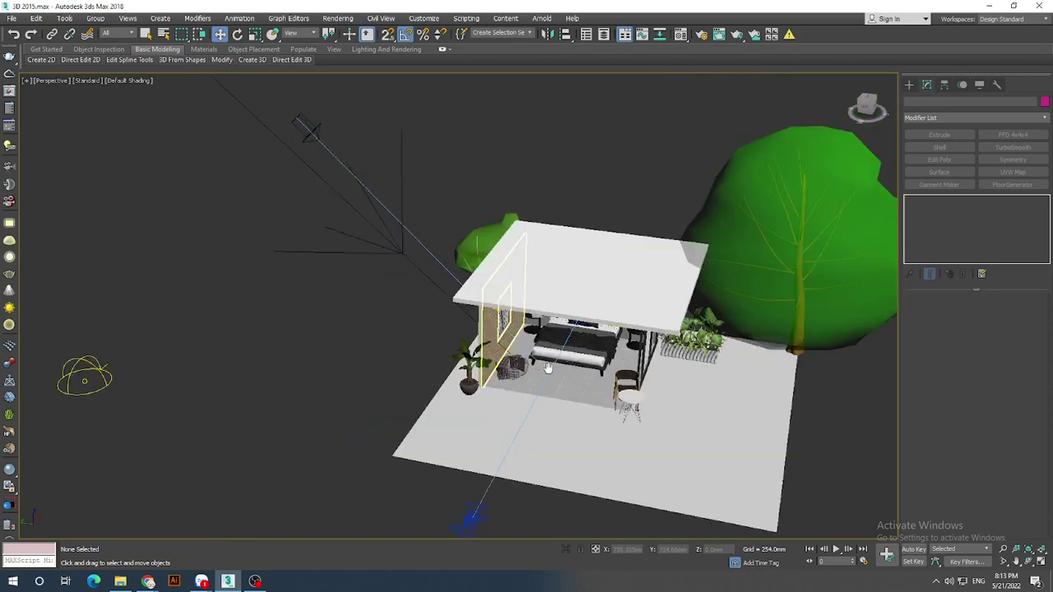
{"action": "left_click", "coordinate": [346, 169]}
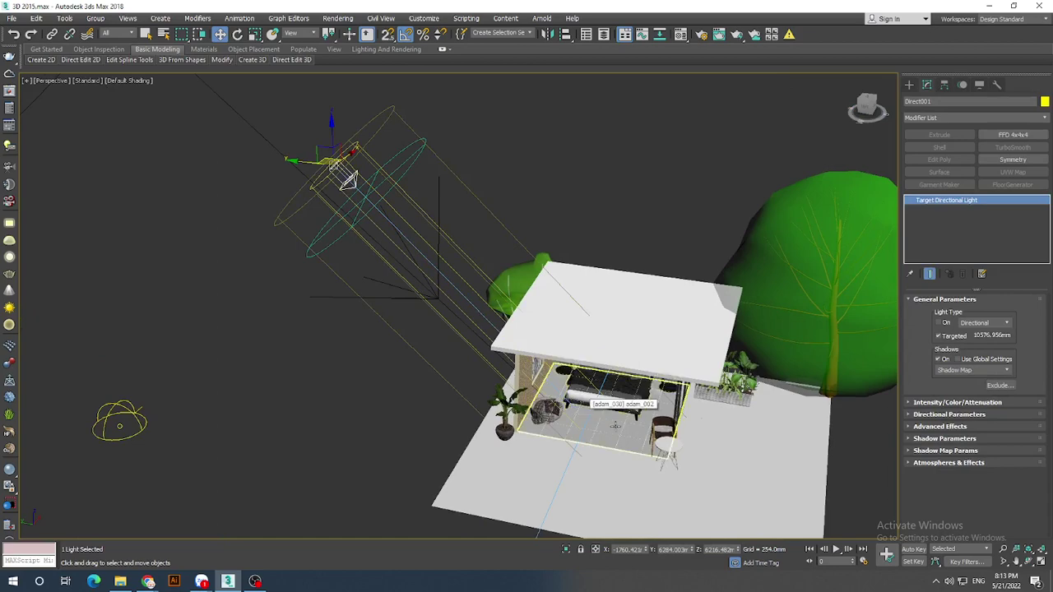
{"action": "middle_click_drag", "start_coordinate": [615, 425], "coordinate": [519, 366]}
{"action": "left_click", "coordinate": [528, 397]}
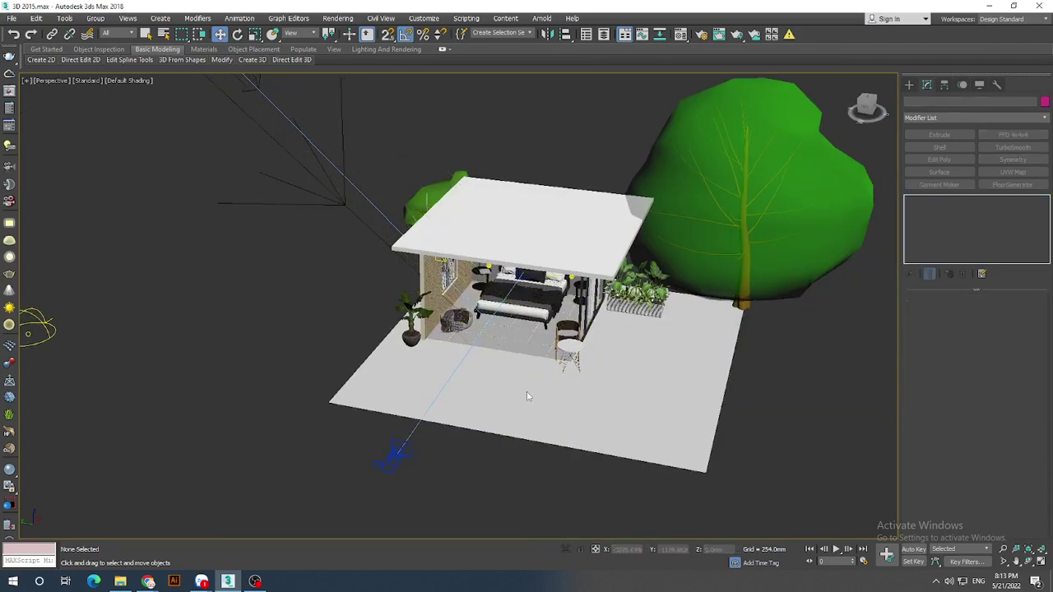
{"action": "scroll", "coordinate": [527, 397], "scroll_direction": "up", "scroll_amount": 5}
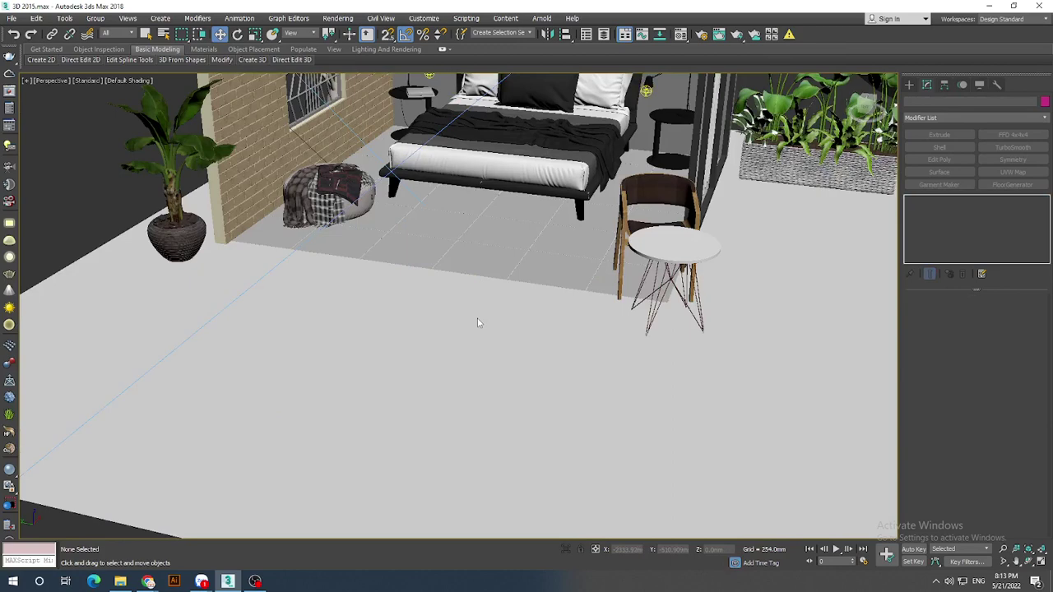
- Switch to Front then Left wireframe view, zoom in on the beam, and show the Create panel
{"action": "key", "text": "f"}
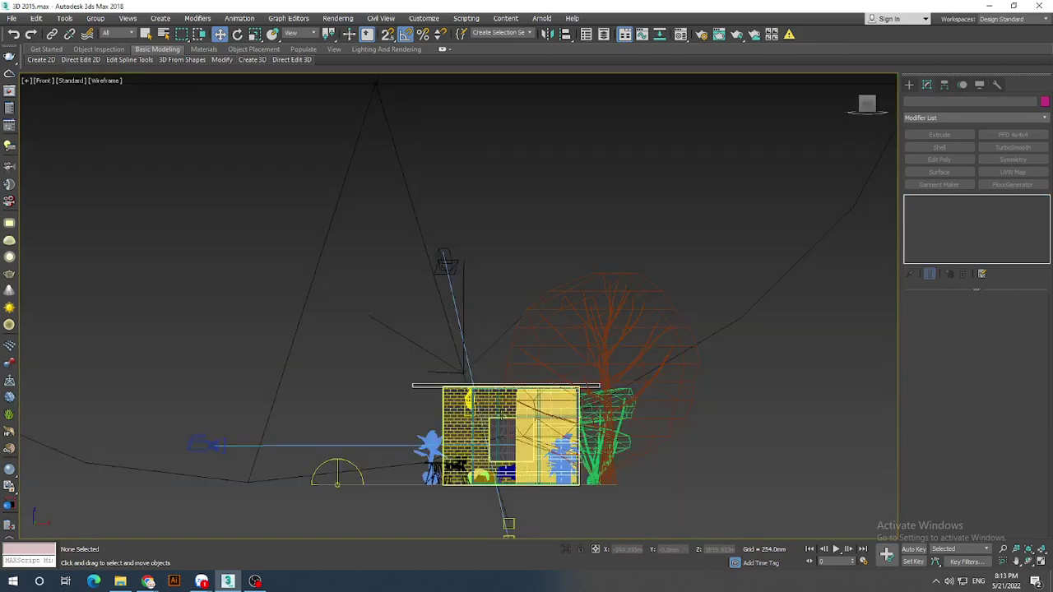
{"action": "scroll", "coordinate": [510, 461], "scroll_direction": "up", "scroll_amount": 5}
{"action": "middle_click_drag", "start_coordinate": [441, 300], "coordinate": [408, 214]}
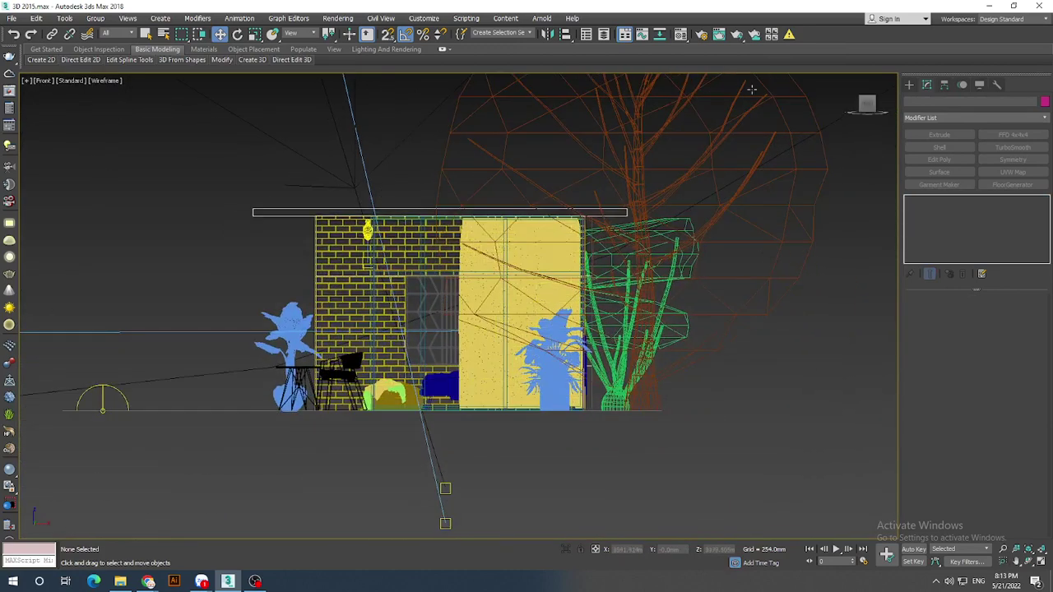
{"action": "key", "text": "l"}
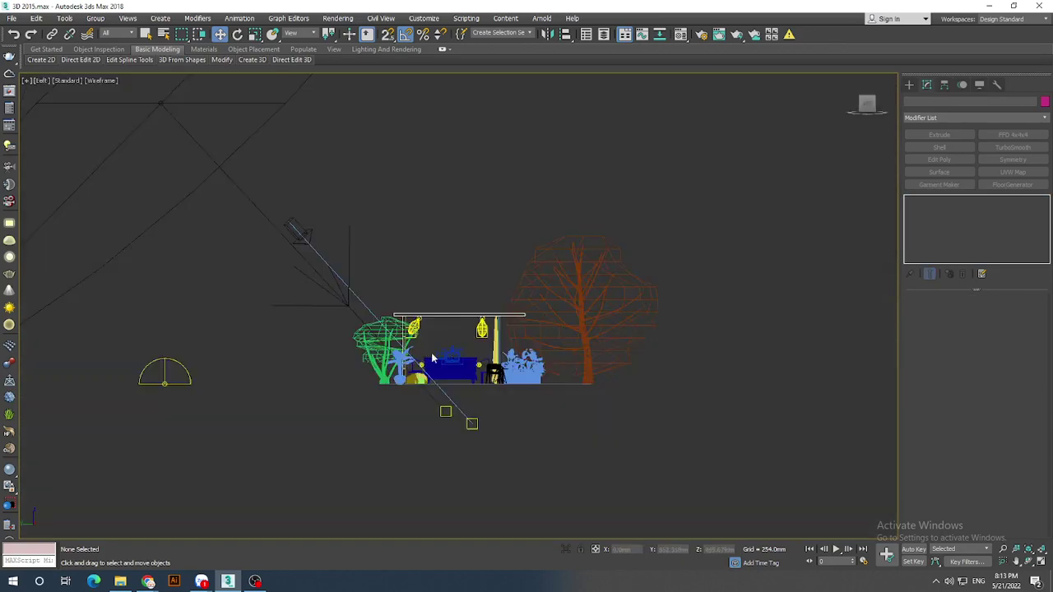
{"action": "scroll", "coordinate": [428, 358], "scroll_direction": "up", "scroll_amount": 3}
{"action": "scroll", "coordinate": [439, 293], "scroll_direction": "up", "scroll_amount": 3}
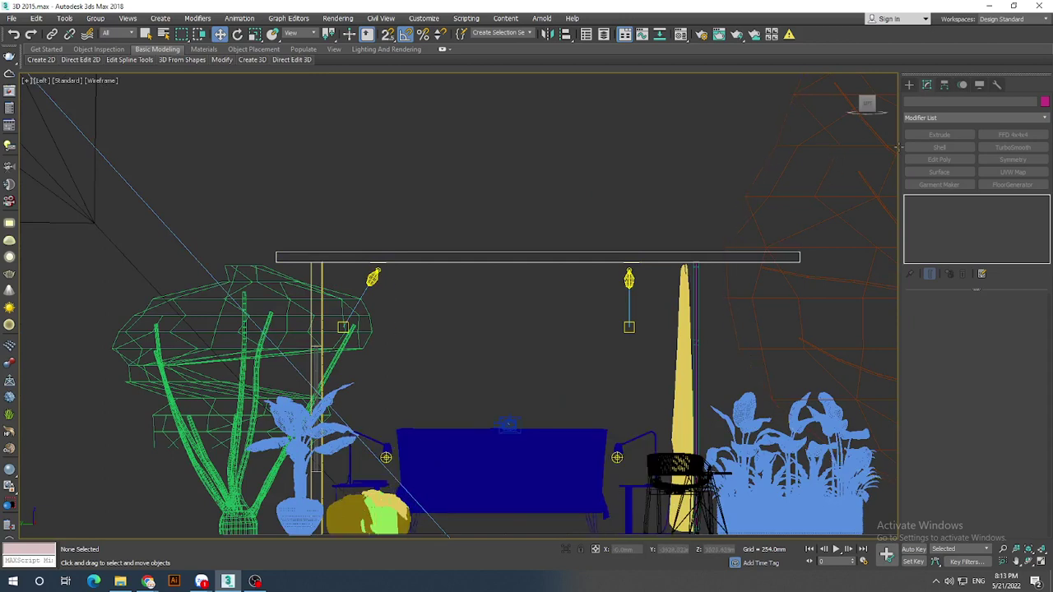
{"action": "left_click", "coordinate": [910, 85]}
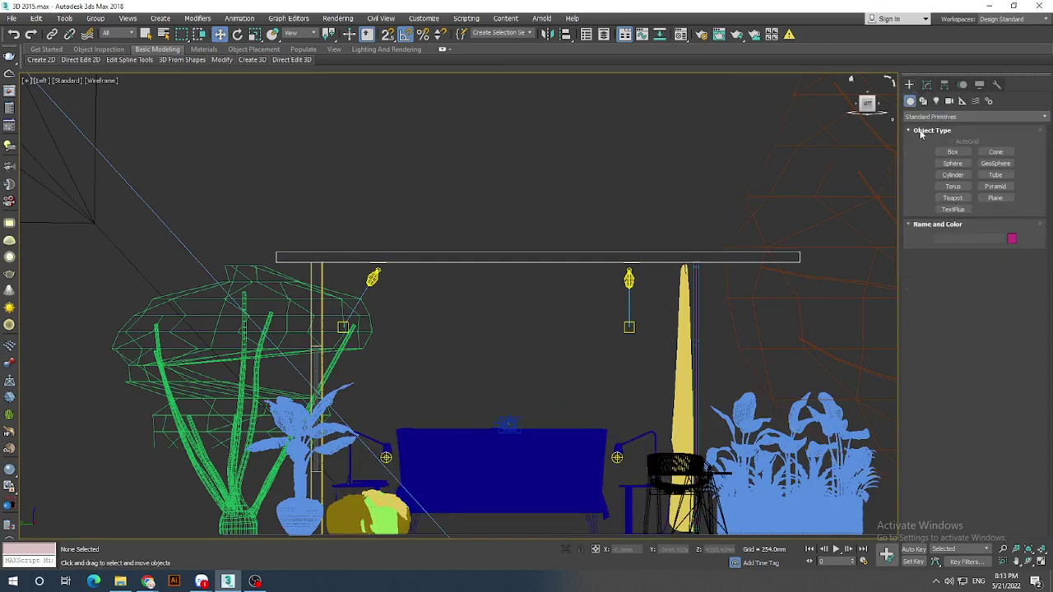
- Create a Standard Target Spot, Spot001, from under the roof beam down to the floor
{"action": "mouse_move", "coordinate": [867, 104]}
{"action": "left_click", "coordinate": [936, 100]}
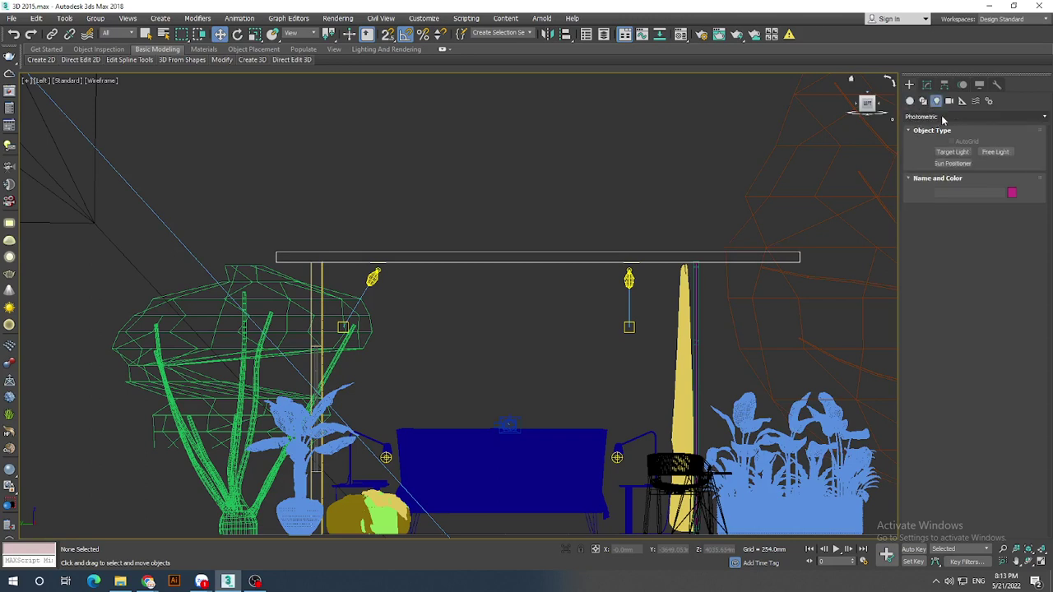
{"action": "left_click", "coordinate": [944, 117]}
{"action": "left_click", "coordinate": [944, 120]}
{"action": "left_click", "coordinate": [938, 118]}
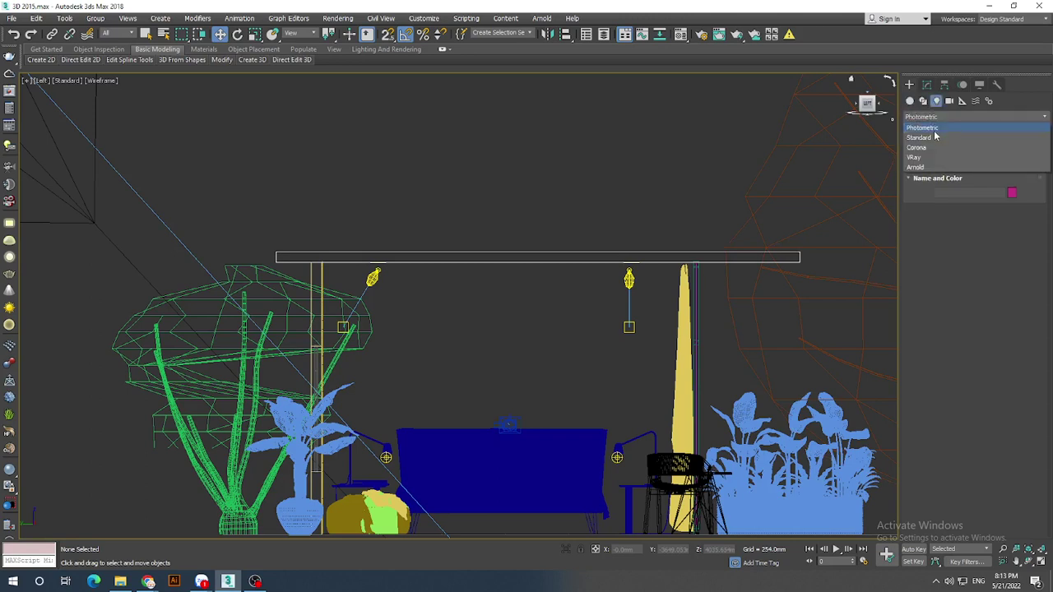
{"action": "left_click", "coordinate": [934, 138]}
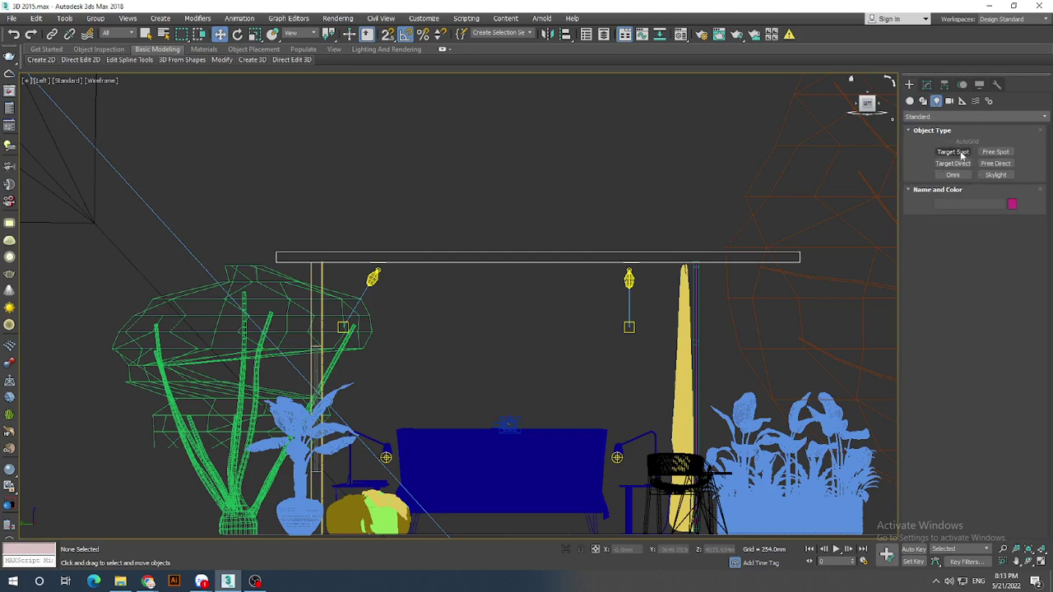
{"action": "left_click", "coordinate": [954, 152]}
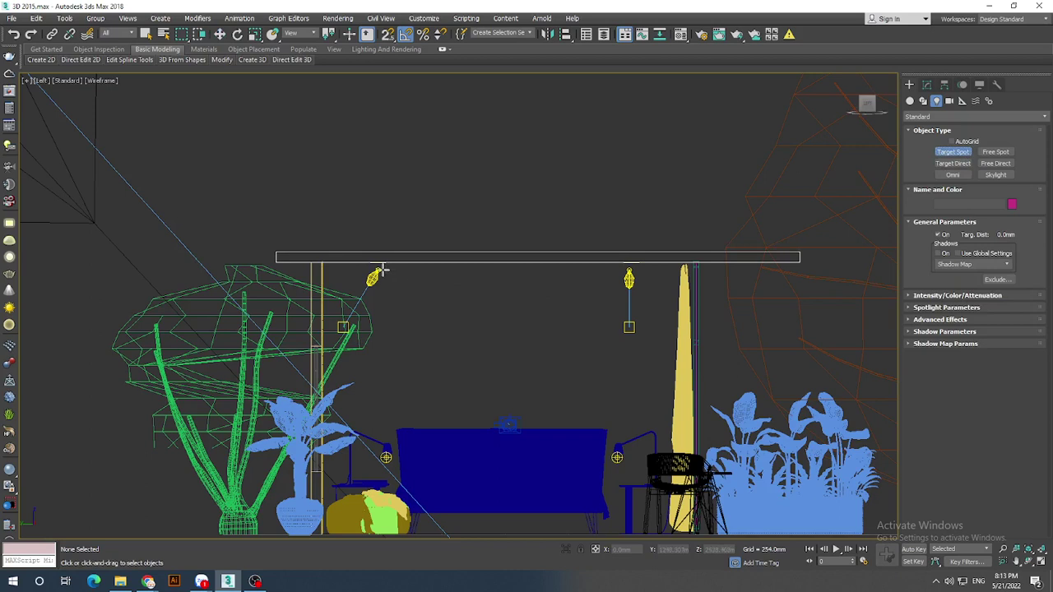
{"action": "mouse_move", "coordinate": [401, 276]}
{"action": "left_mouse_down"}
{"action": "mouse_move", "coordinate": [477, 489]}
{"action": "mouse_move", "coordinate": [503, 526]}
{"action": "left_mouse_up"}
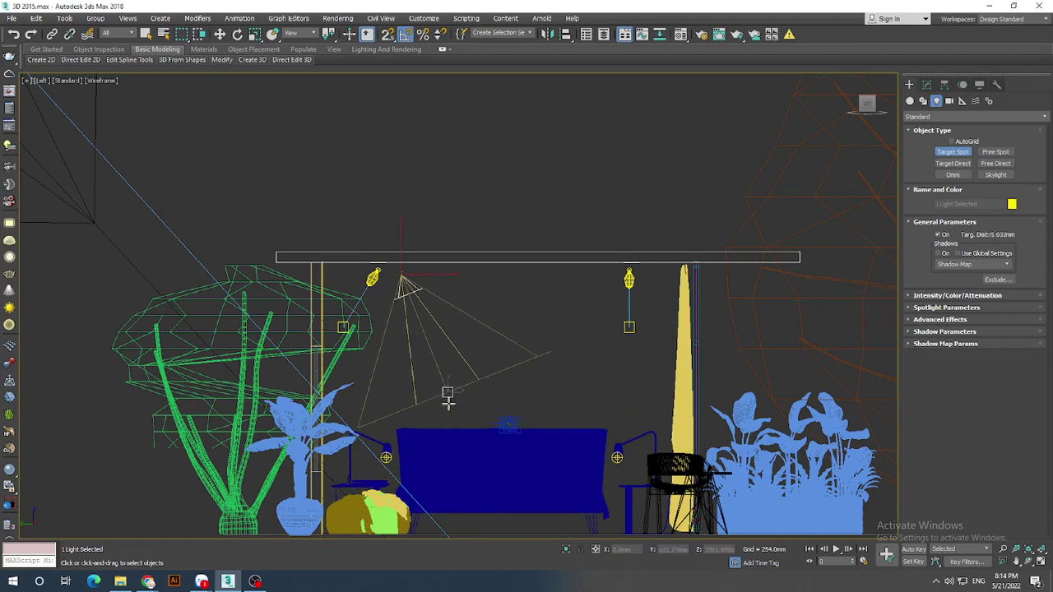
{"action": "left_click_drag", "start_coordinate": [503, 527], "coordinate": [461, 430]}
{"action": "left_click_drag", "start_coordinate": [476, 485], "coordinate": [492, 502]}
- Pan the Left view and re-aim Spot001's target down past the floor
{"action": "middle_click_drag", "start_coordinate": [492, 502], "coordinate": [443, 312]}
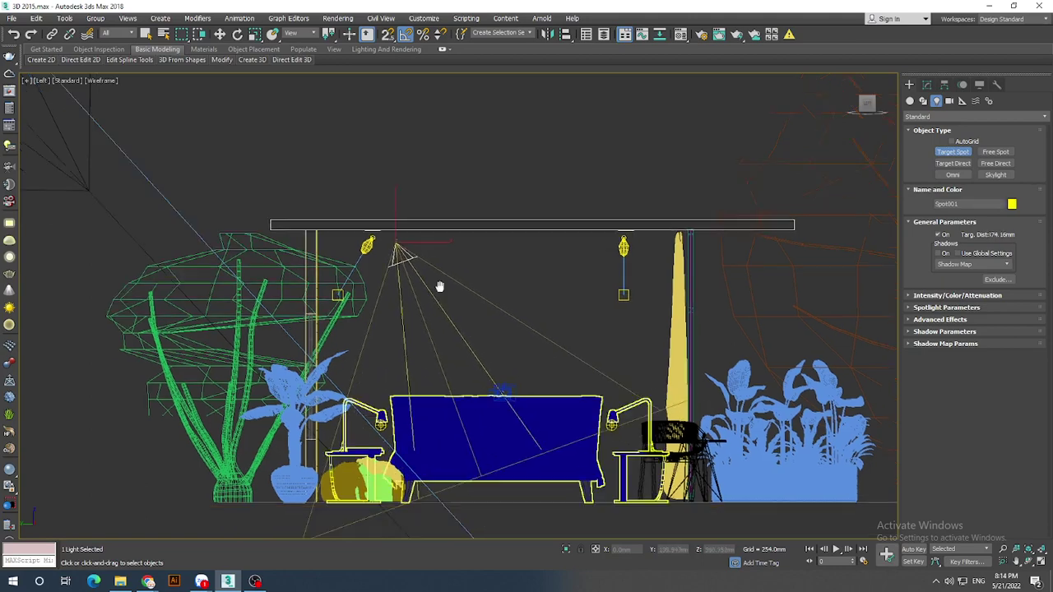
{"action": "left_click", "coordinate": [442, 311]}
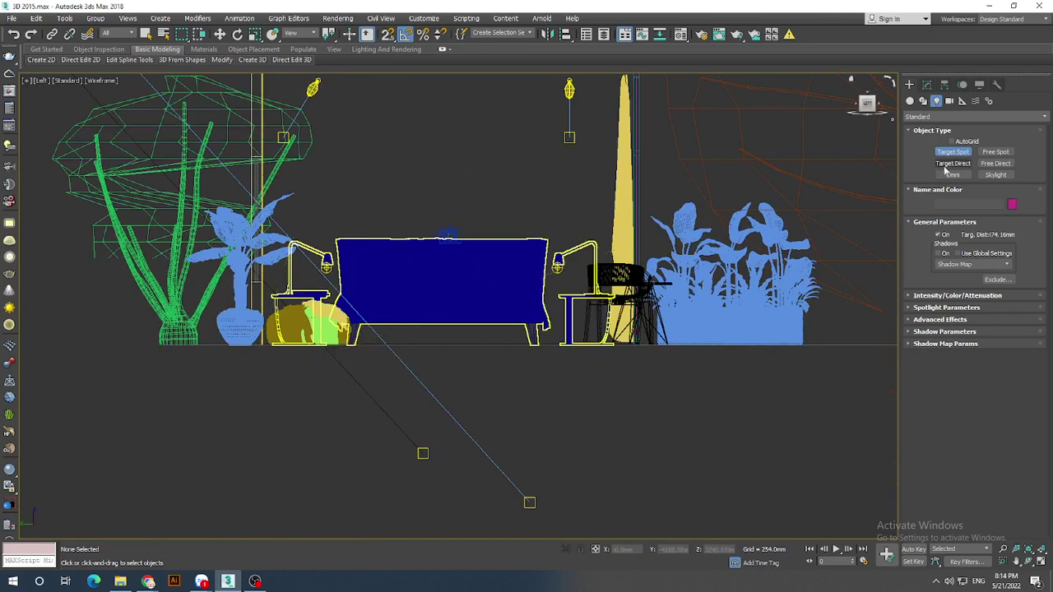
{"action": "middle_click_drag", "start_coordinate": [339, 117], "coordinate": [357, 170]}
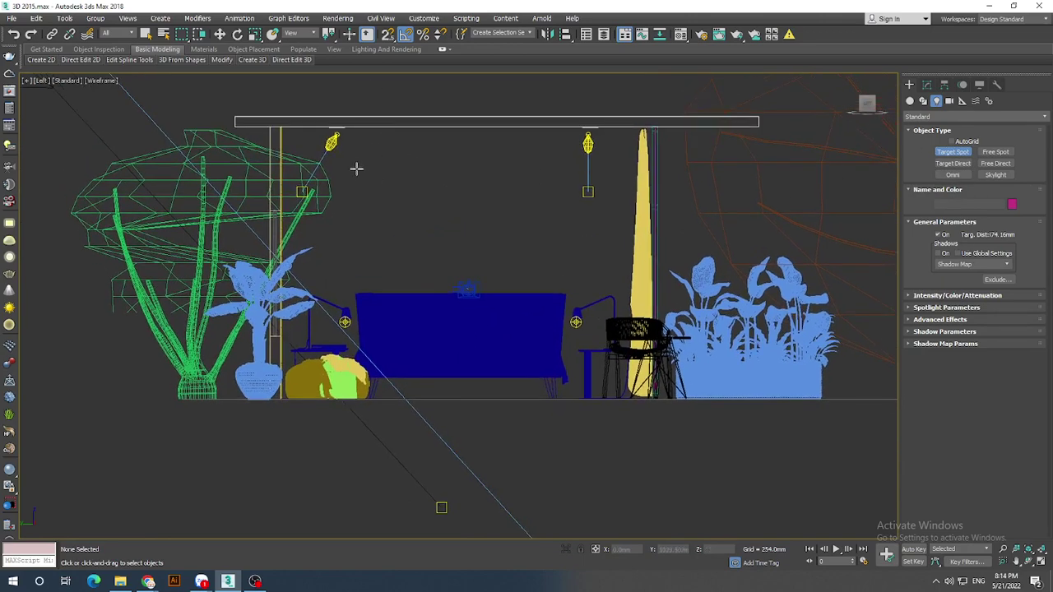
{"action": "left_click", "coordinate": [350, 138]}
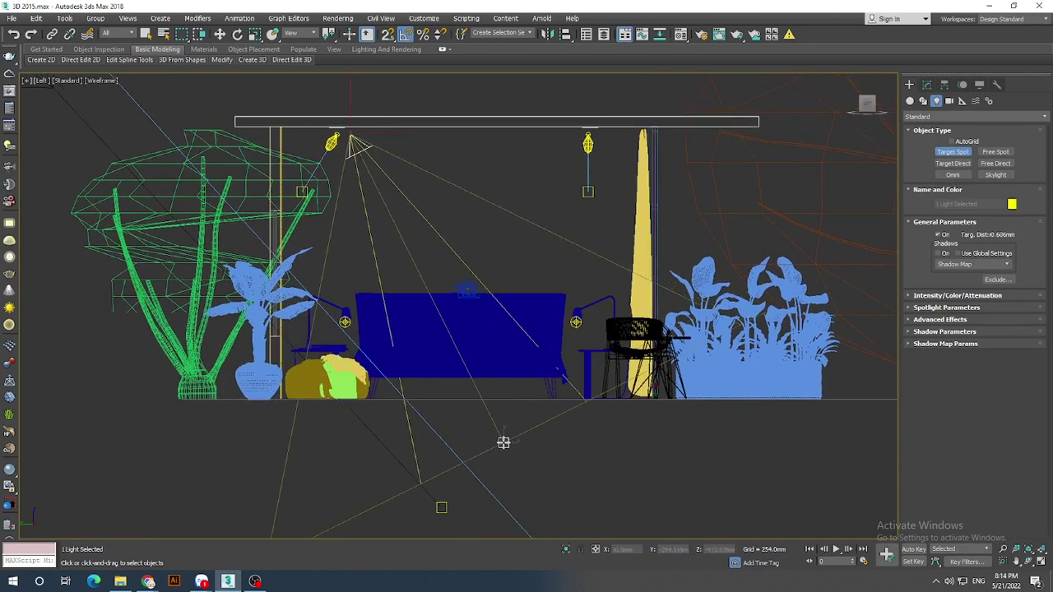
{"action": "left_click_drag", "start_coordinate": [475, 359], "coordinate": [495, 454]}
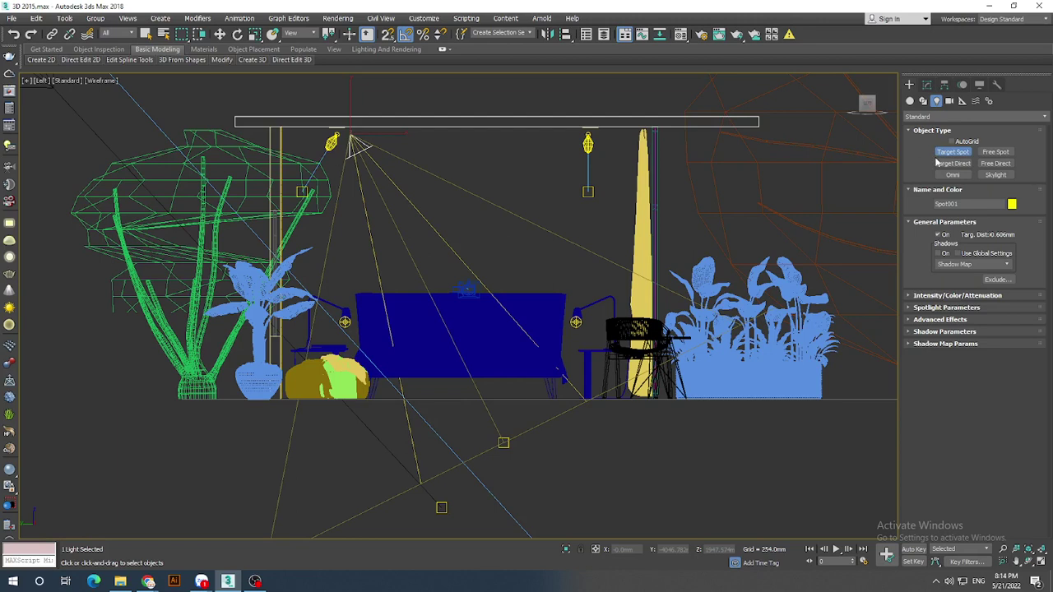
- Turn on Spot001's Shadow Map shadows and set its intensity multiplier to 2.0
{"action": "left_click", "coordinate": [945, 155]}
{"action": "left_click", "coordinate": [922, 298]}
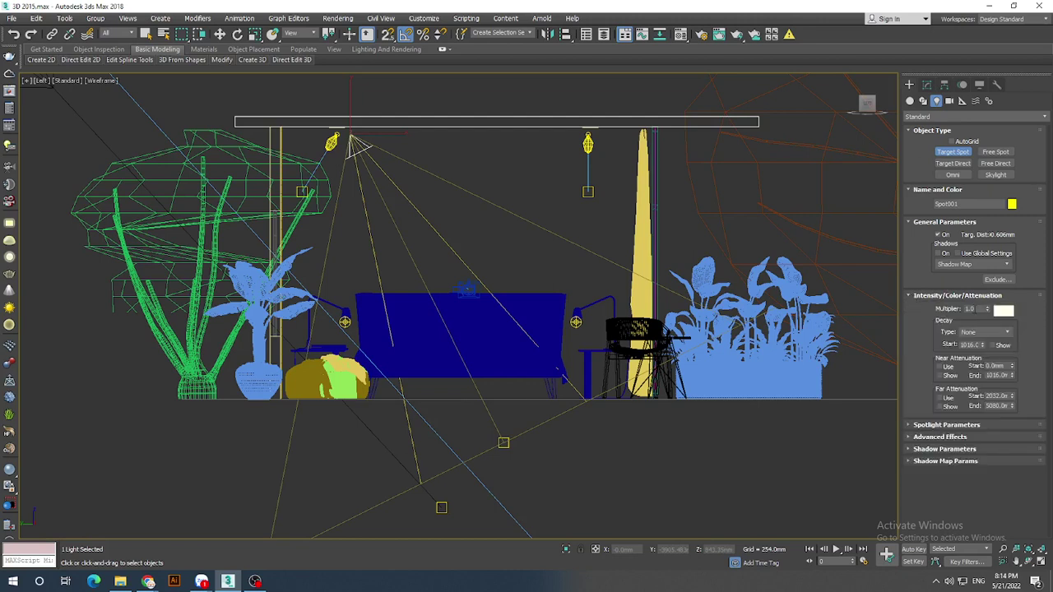
{"action": "type", "text": "2"}
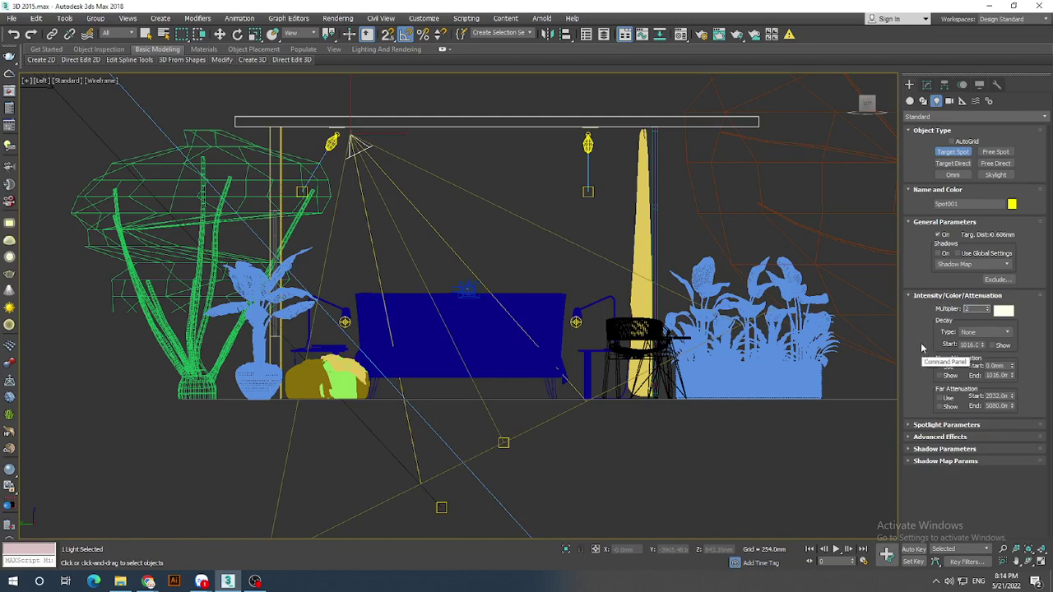
{"action": "key", "text": "Return"}
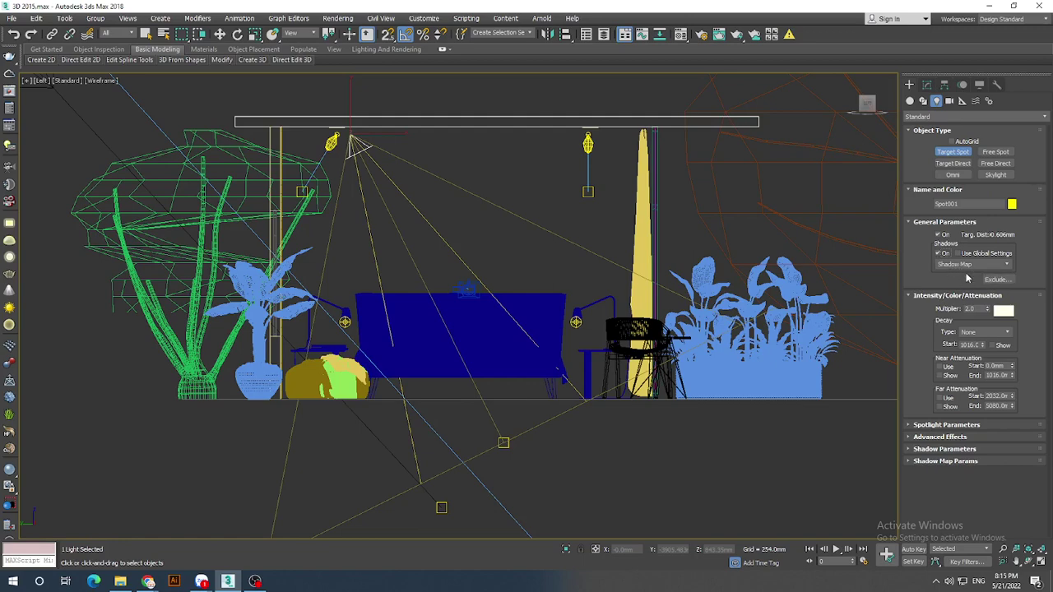
- Set Spot001's shadow type to VRayShadow and enable Near Attenuation
{"action": "left_click", "coordinate": [979, 264]}
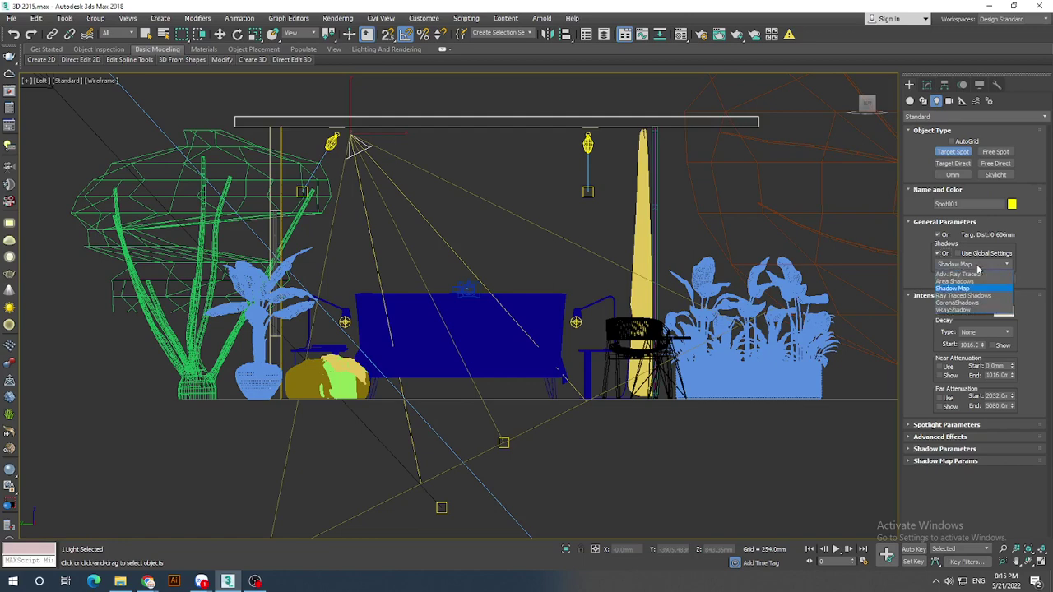
{"action": "left_click", "coordinate": [969, 311]}
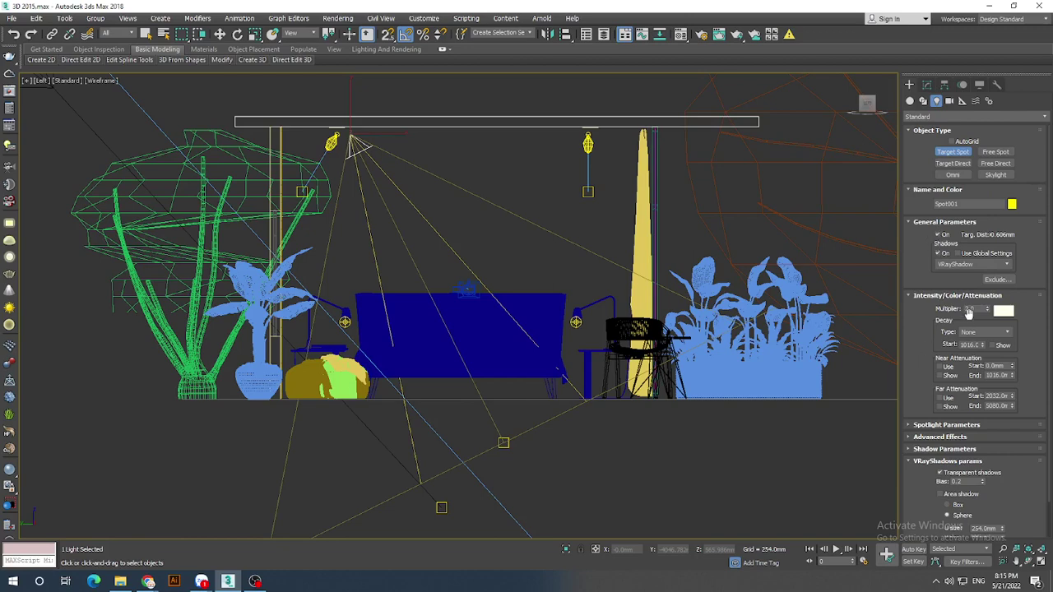
{"action": "left_click_drag", "start_coordinate": [925, 363], "coordinate": [918, 343]}
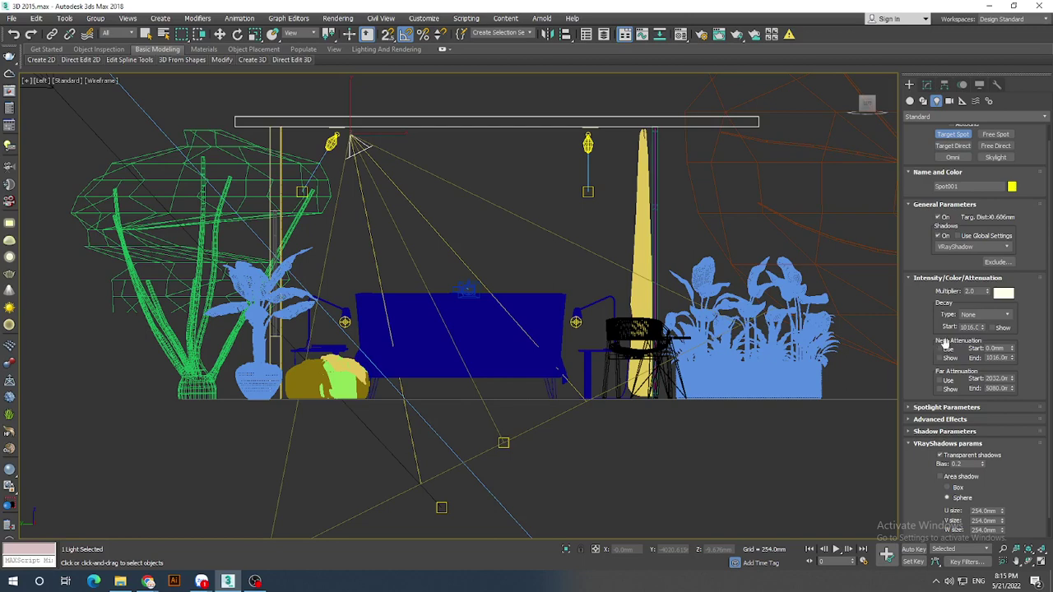
{"action": "left_click", "coordinate": [940, 349]}
- Enable Spot001's Far Attenuation and drag its end down to 2489.2 mm
{"action": "left_click", "coordinate": [944, 384]}
{"action": "middle_click_drag", "start_coordinate": [565, 434], "coordinate": [590, 338]}
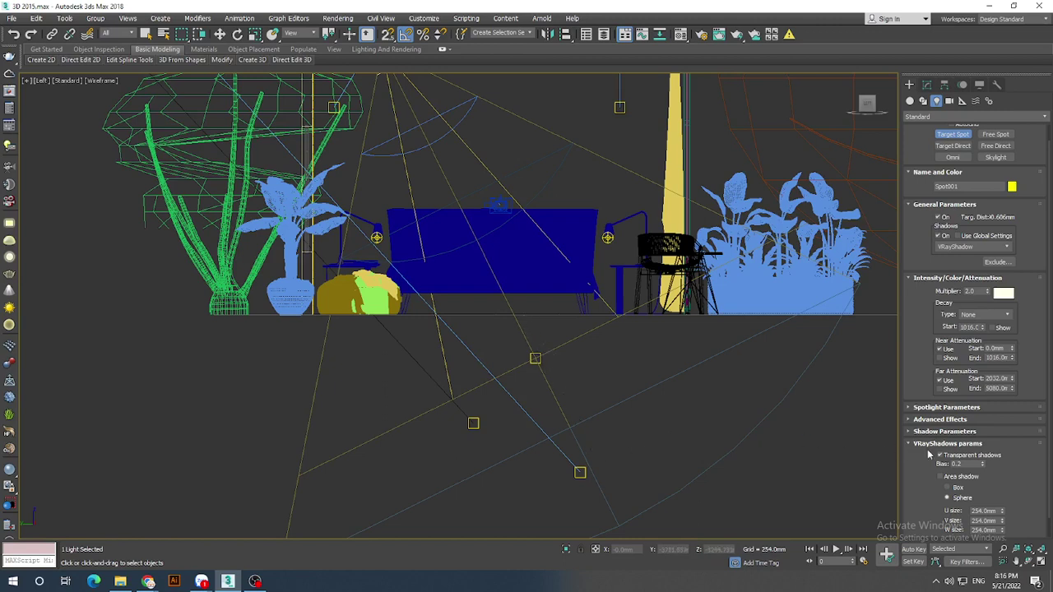
{"action": "scroll", "coordinate": [653, 369], "scroll_direction": "down", "scroll_amount": 2}
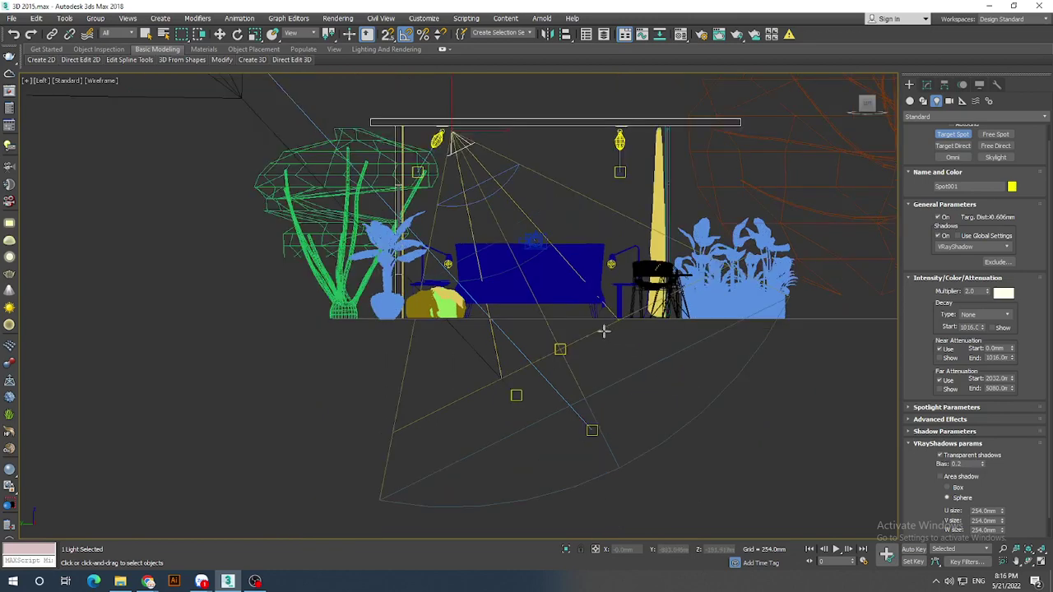
{"action": "middle_click_drag", "start_coordinate": [602, 329], "coordinate": [521, 349]}
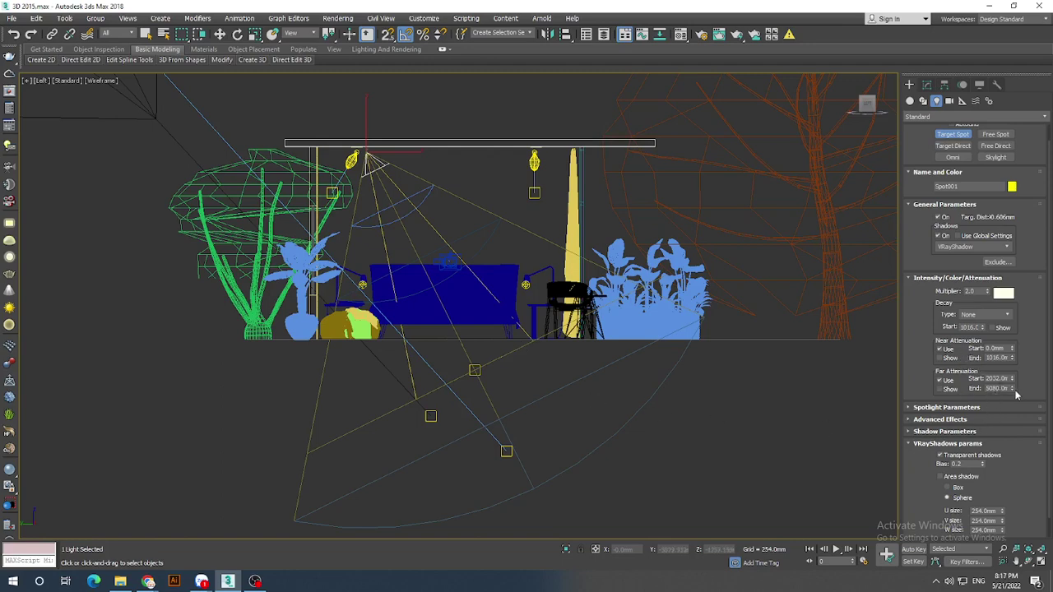
{"action": "left_click_drag", "start_coordinate": [1013, 389], "coordinate": [1006, 406]}
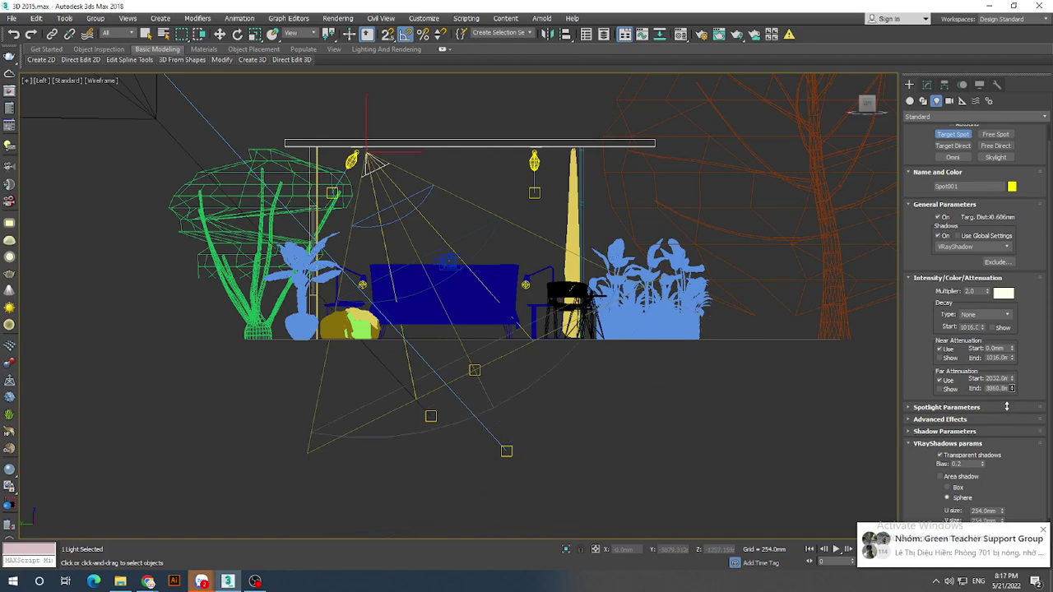
{"action": "left_click_drag", "start_coordinate": [1006, 407], "coordinate": [1009, 418]}
{"action": "scroll", "coordinate": [407, 264], "scroll_direction": "up", "scroll_amount": 2}
{"action": "scroll", "coordinate": [409, 264], "scroll_direction": "up", "scroll_amount": 2}
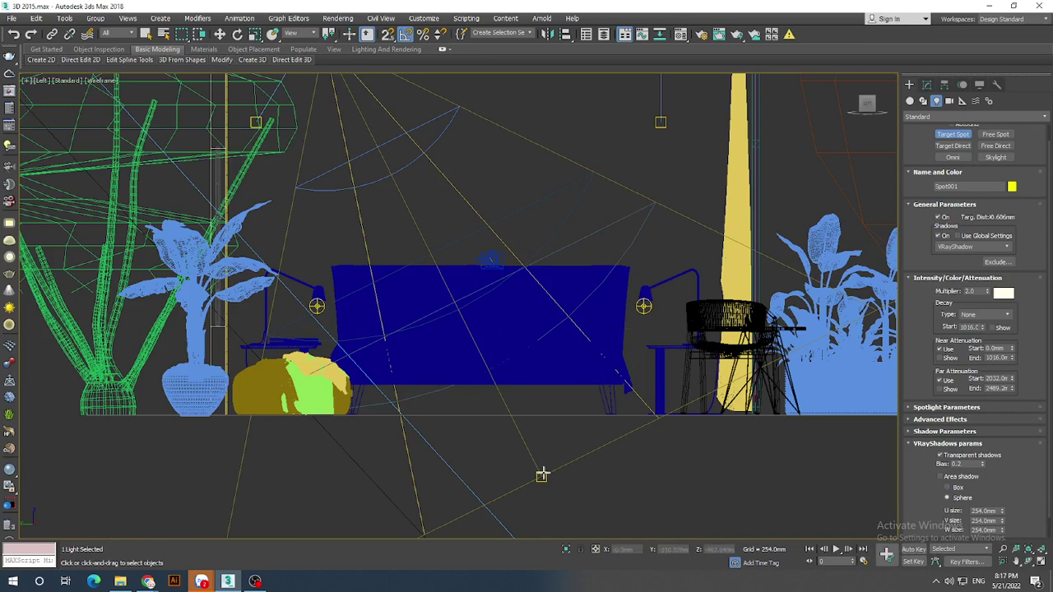
{"action": "scroll", "coordinate": [557, 487], "scroll_direction": "down", "scroll_amount": 2}
{"action": "scroll", "coordinate": [557, 526], "scroll_direction": "down", "scroll_amount": 1}
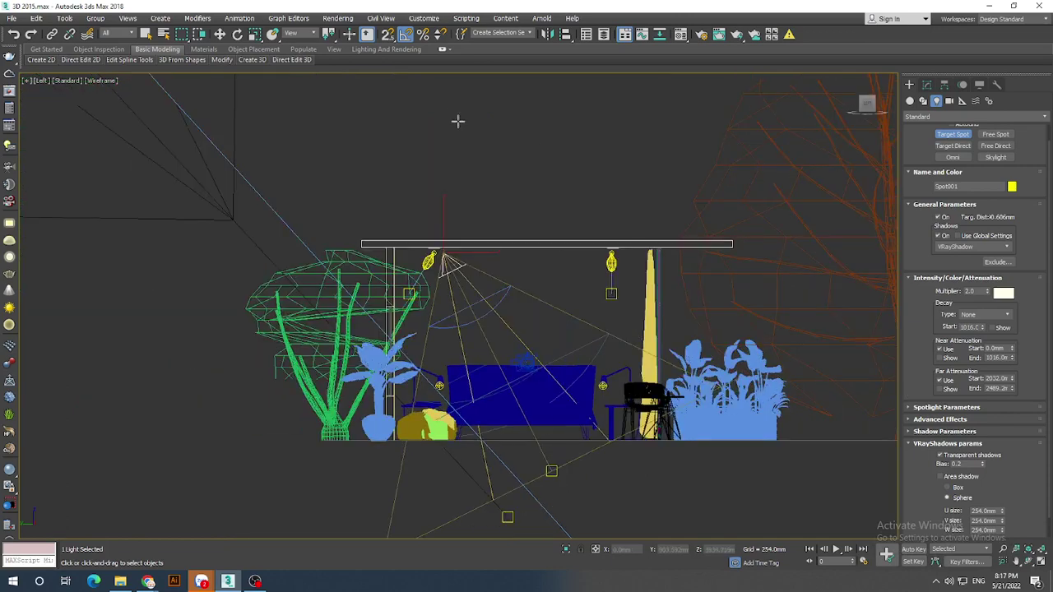
{"action": "scroll", "coordinate": [536, 435], "scroll_direction": "up", "scroll_amount": 3}
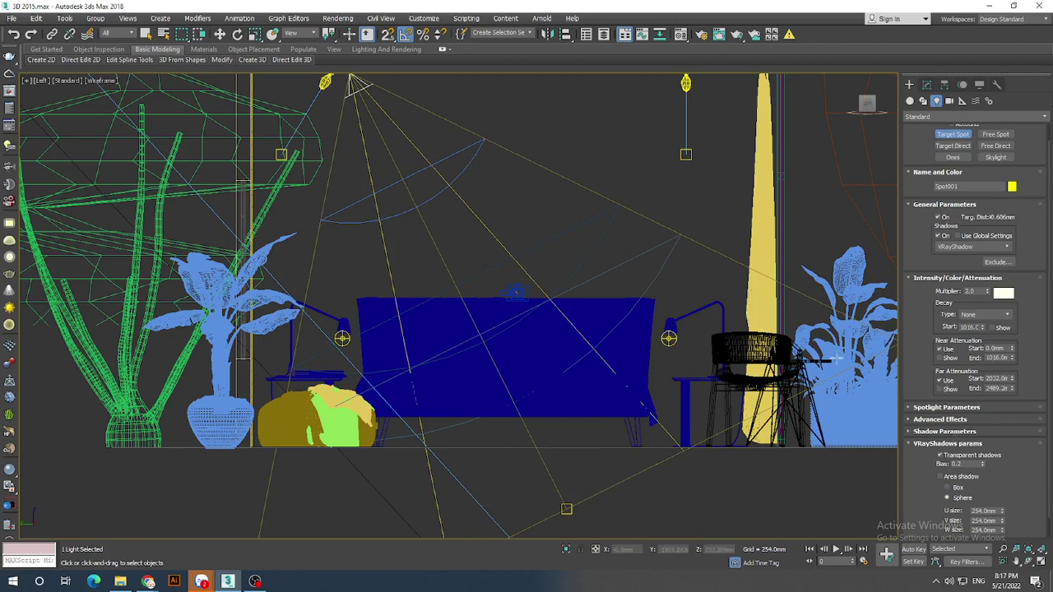
- Set Spot001's hotspot/beam to 24.0 and its falloff/field to 39.9
{"action": "left_click", "coordinate": [922, 409]}
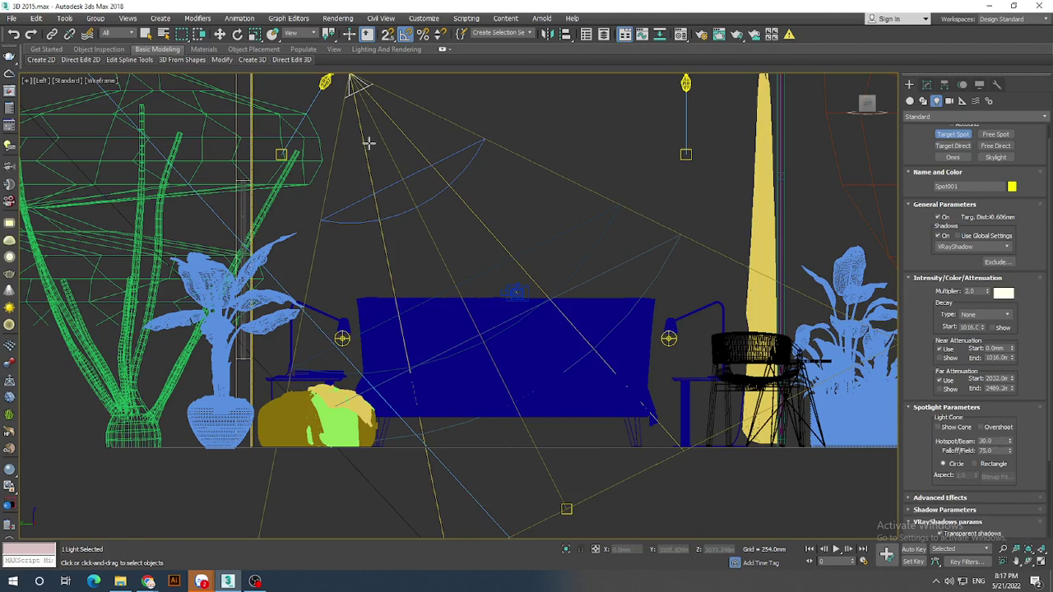
{"action": "scroll", "coordinate": [450, 246], "scroll_direction": "down", "scroll_amount": 2}
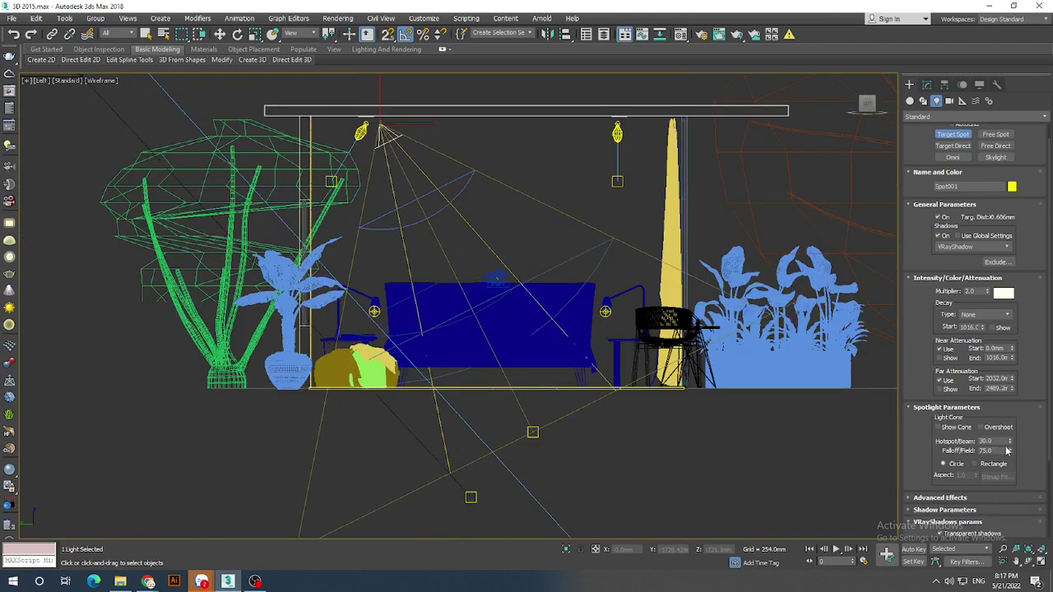
{"action": "left_click_drag", "start_coordinate": [1009, 442], "coordinate": [1010, 461]}
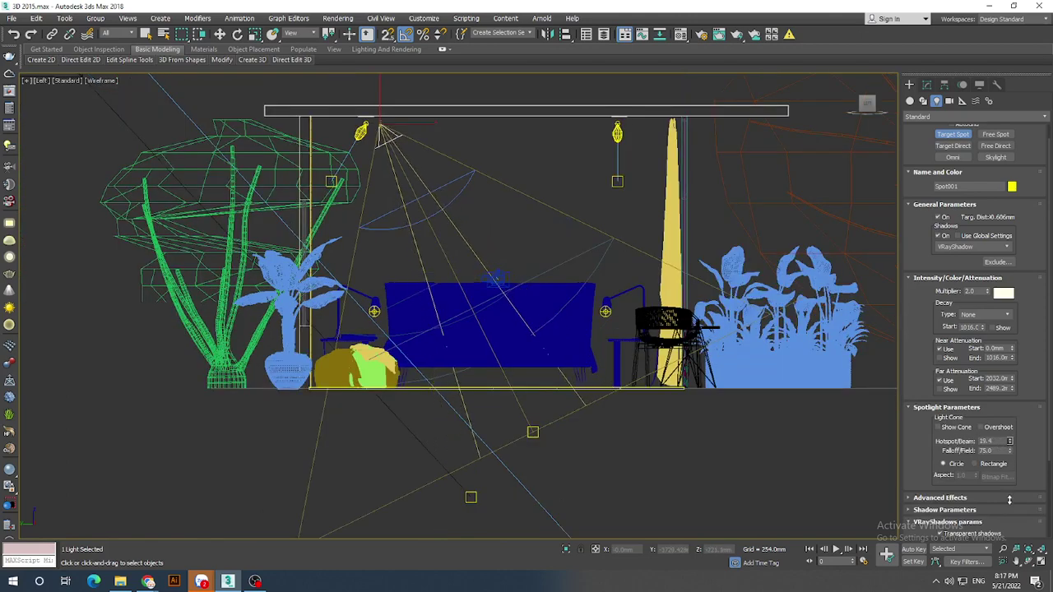
{"action": "scroll", "coordinate": [440, 208], "scroll_direction": "up", "scroll_amount": 1}
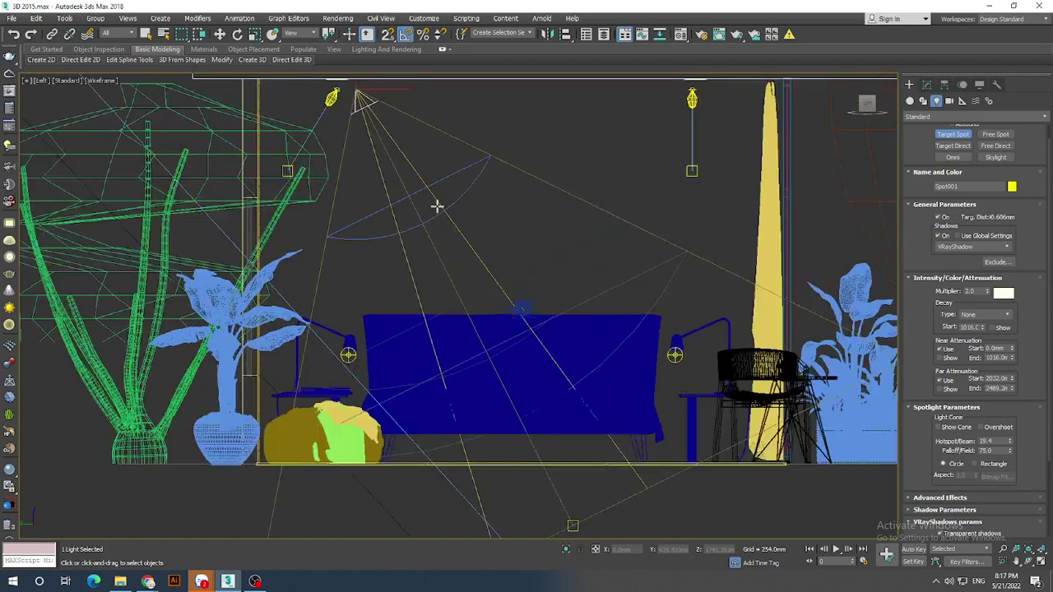
{"action": "scroll", "coordinate": [432, 207], "scroll_direction": "up", "scroll_amount": 2}
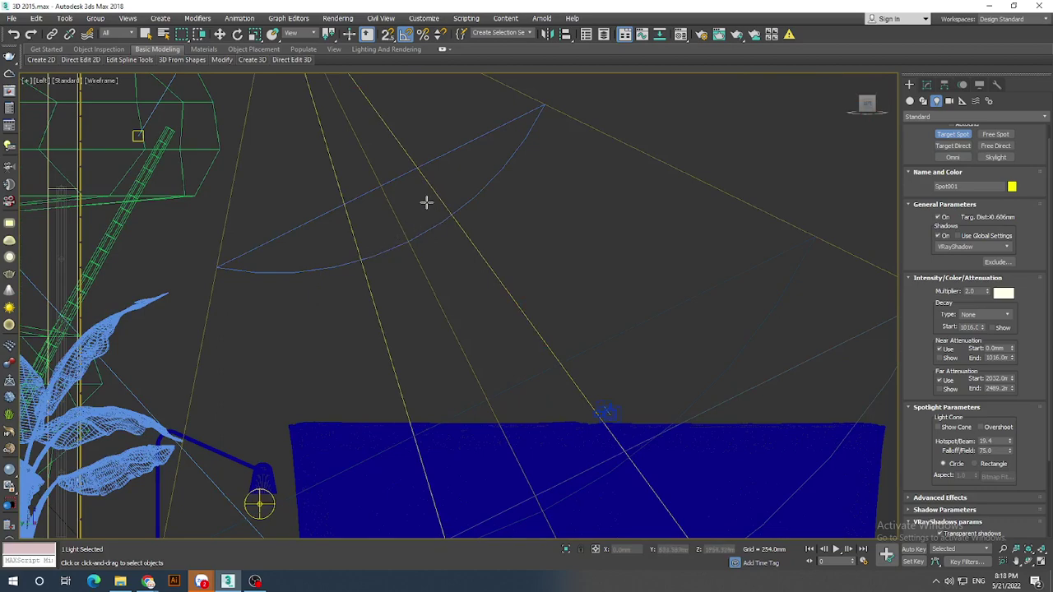
{"action": "scroll", "coordinate": [444, 213], "scroll_direction": "down", "scroll_amount": 3}
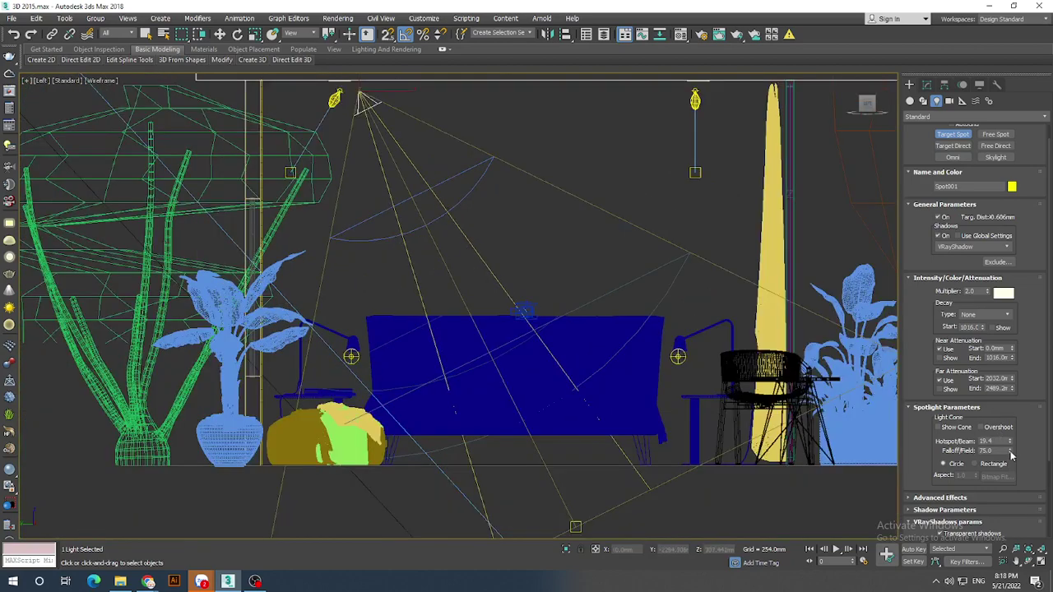
{"action": "left_click_drag", "start_coordinate": [1011, 451], "coordinate": [1015, 531]}
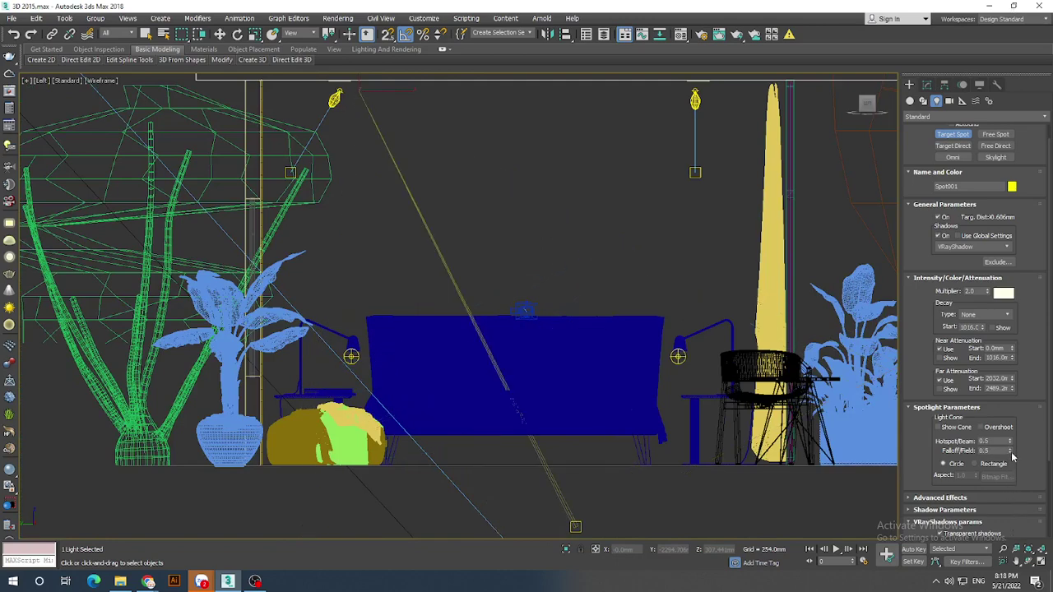
{"action": "left_click_drag", "start_coordinate": [1009, 451], "coordinate": [1008, 236]}
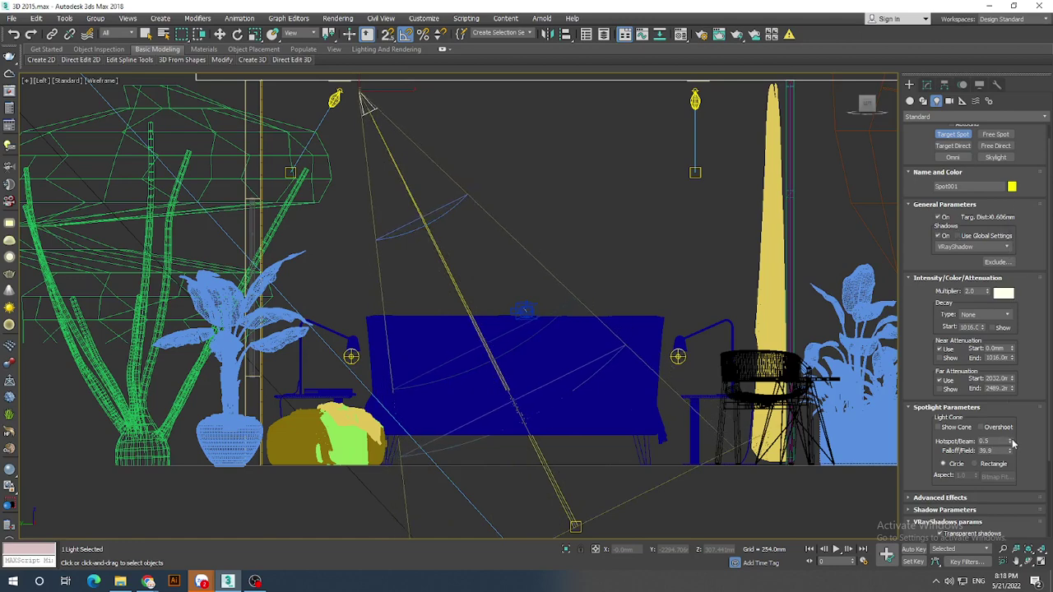
{"action": "mouse_move", "coordinate": [1011, 442]}
{"action": "left_mouse_down"}
{"action": "mouse_move", "coordinate": [1008, 345]}
{"action": "mouse_move", "coordinate": [993, 311]}
{"action": "left_mouse_up"}
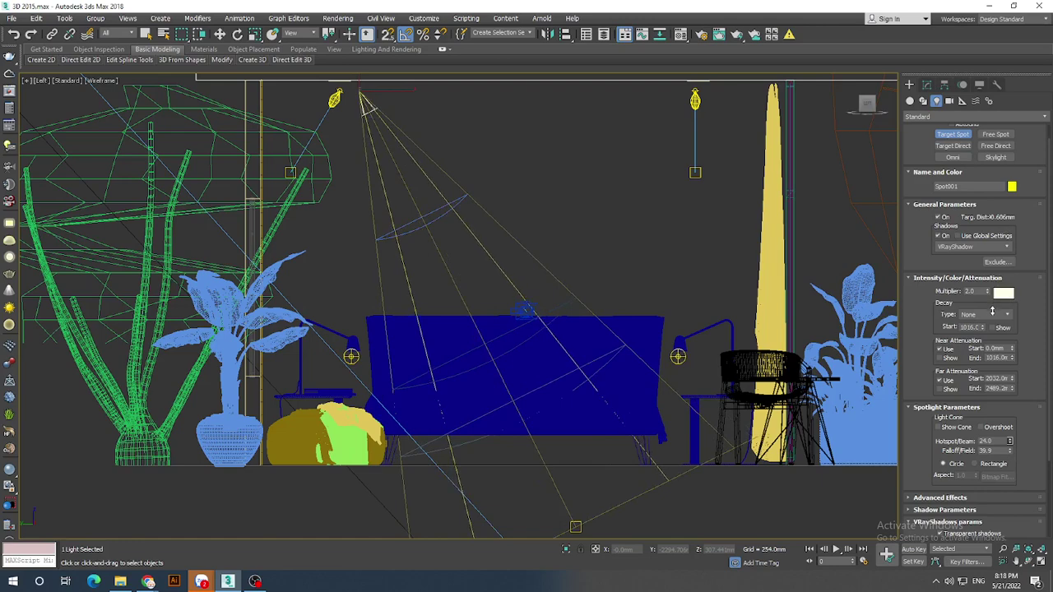
{"action": "scroll", "coordinate": [453, 214], "scroll_direction": "up", "scroll_amount": 4}
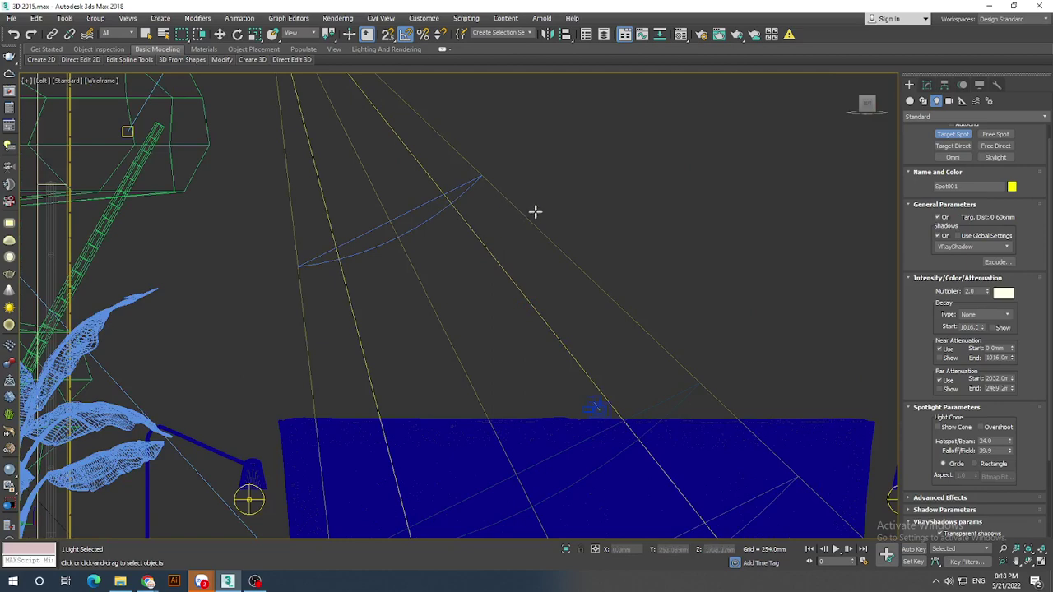
{"action": "scroll", "coordinate": [505, 189], "scroll_direction": "down", "scroll_amount": 5}
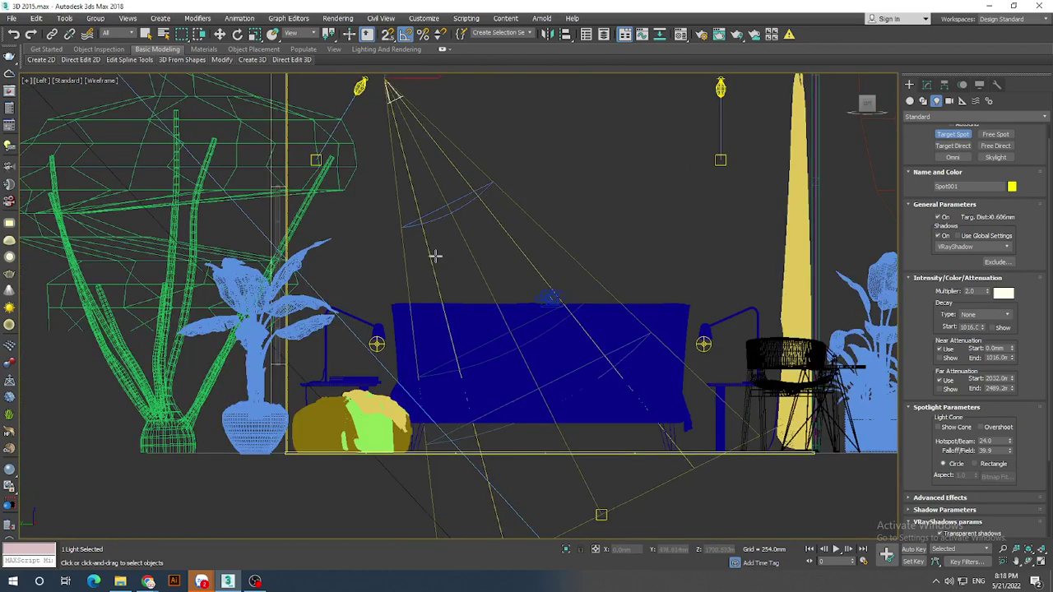
{"action": "mouse_move", "coordinate": [256, 582]}
{"action": "left_click", "coordinate": [261, 543]}
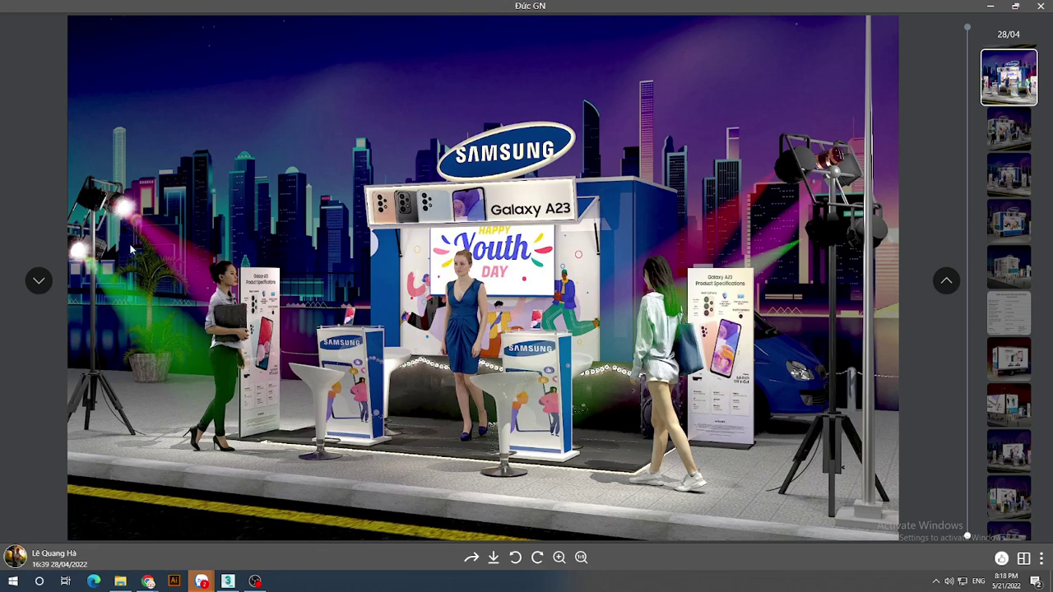
{"action": "scroll", "coordinate": [153, 245], "scroll_direction": "up", "scroll_amount": 2}
{"action": "scroll", "coordinate": [157, 242], "scroll_direction": "up", "scroll_amount": 2}
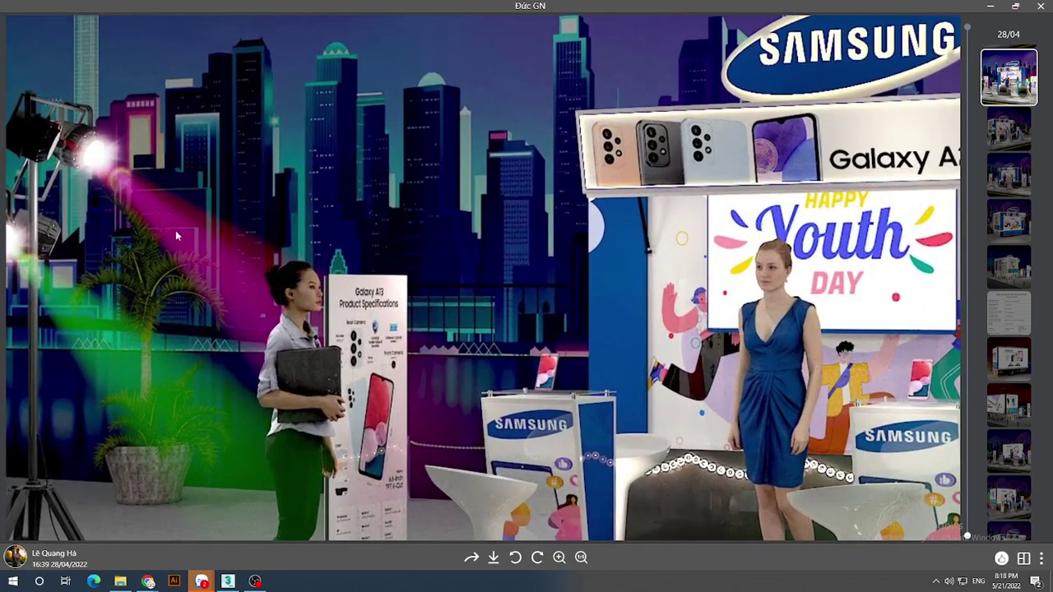
{"action": "left_click", "coordinate": [989, 6]}
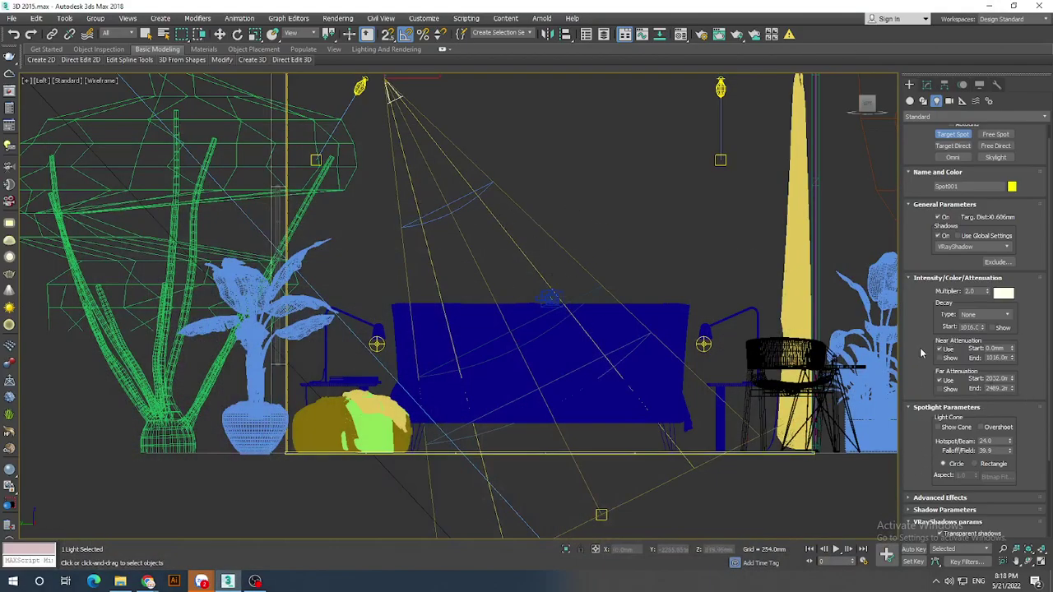
{"action": "scroll", "coordinate": [922, 352], "scroll_direction": "up", "scroll_amount": 1}
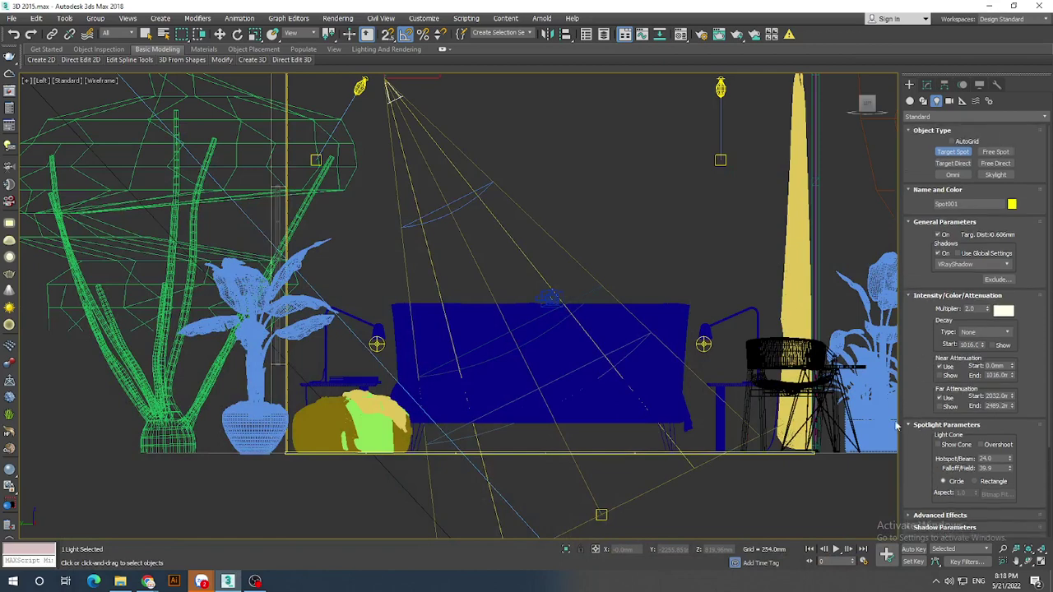
{"action": "scroll", "coordinate": [477, 216], "scroll_direction": "down", "scroll_amount": 2}
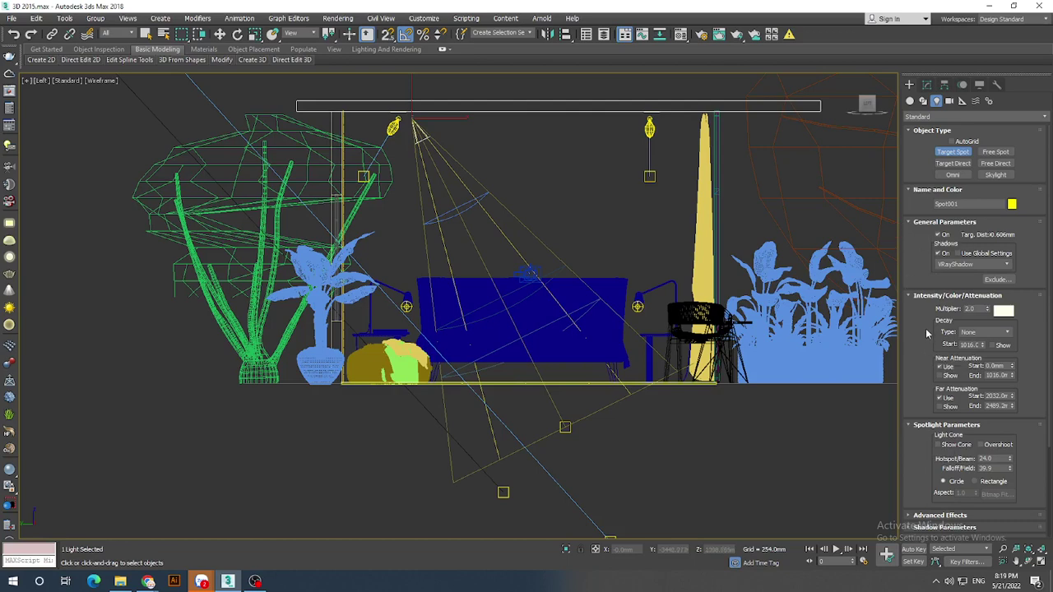
{"action": "scroll", "coordinate": [922, 329], "scroll_direction": "down", "scroll_amount": 2}
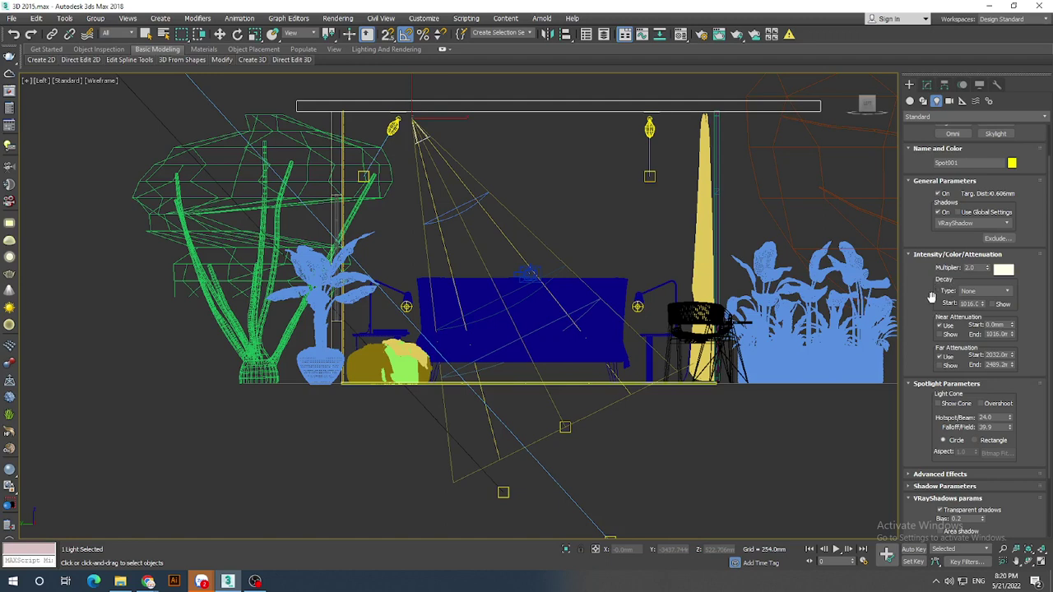
- Switch Spot001's decay to Inverse and change its light colour to pink
{"action": "left_click", "coordinate": [981, 294]}
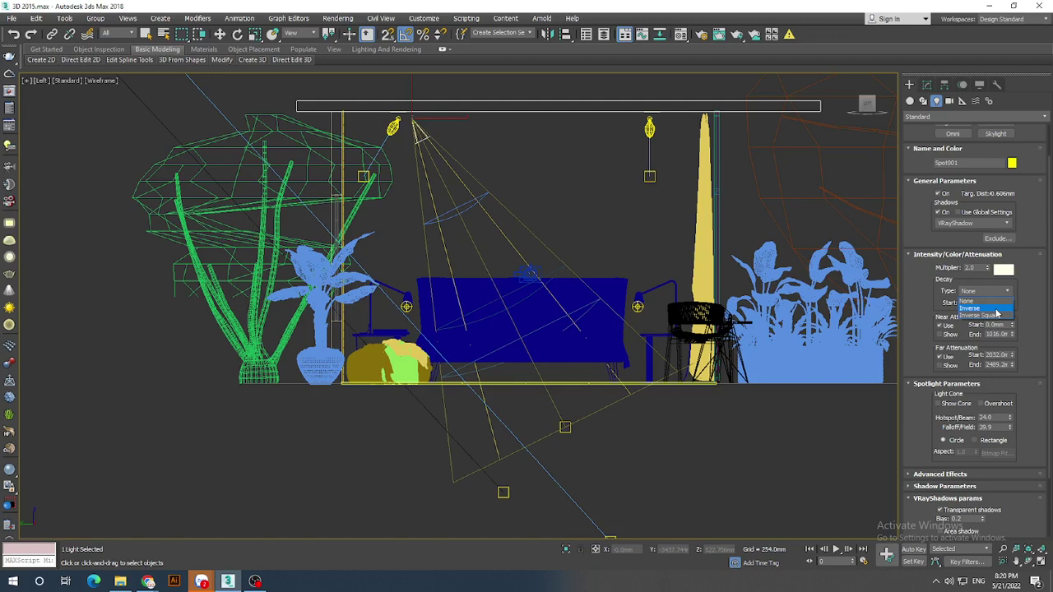
{"action": "left_click", "coordinate": [995, 309]}
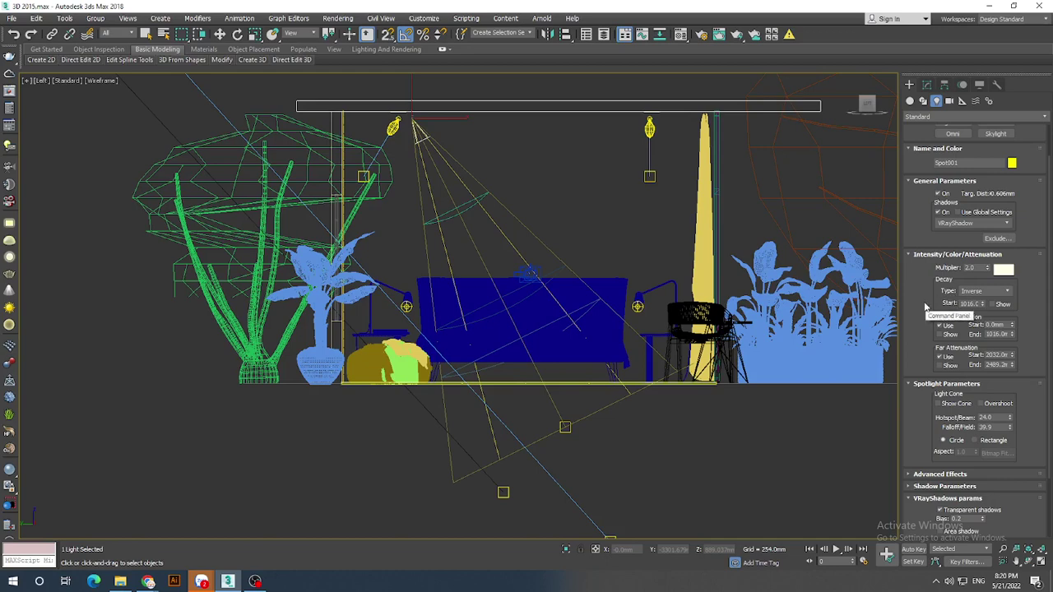
{"action": "left_click", "coordinate": [1004, 270]}
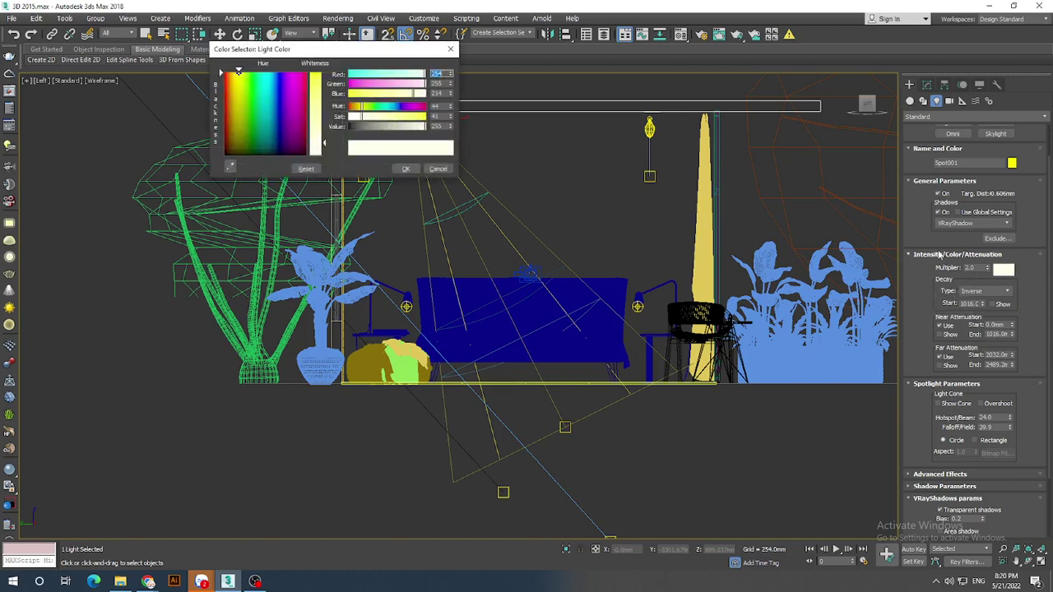
{"action": "left_click", "coordinate": [368, 86]}
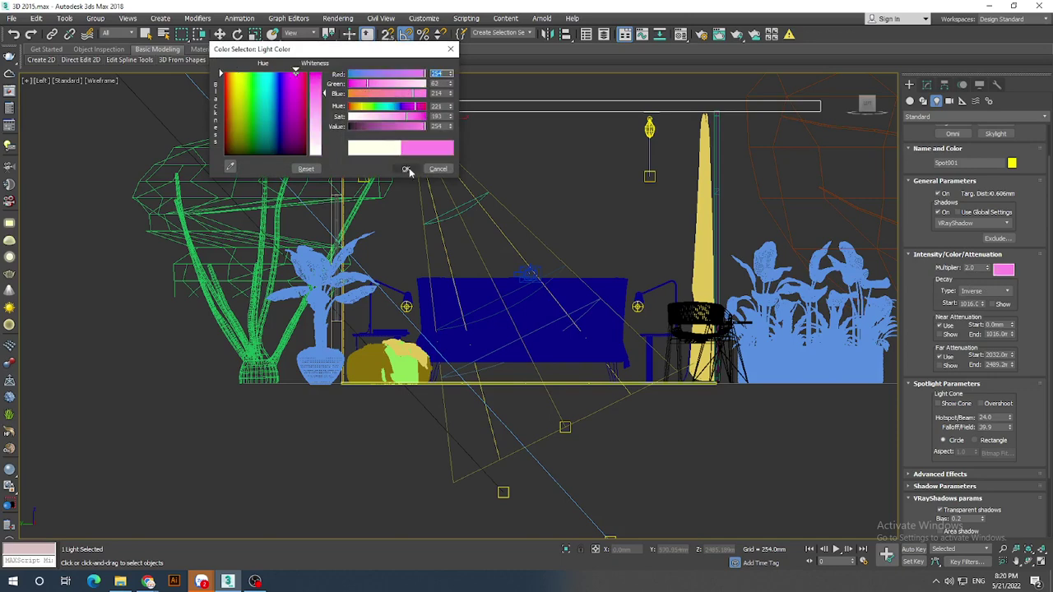
{"action": "left_click", "coordinate": [407, 170]}
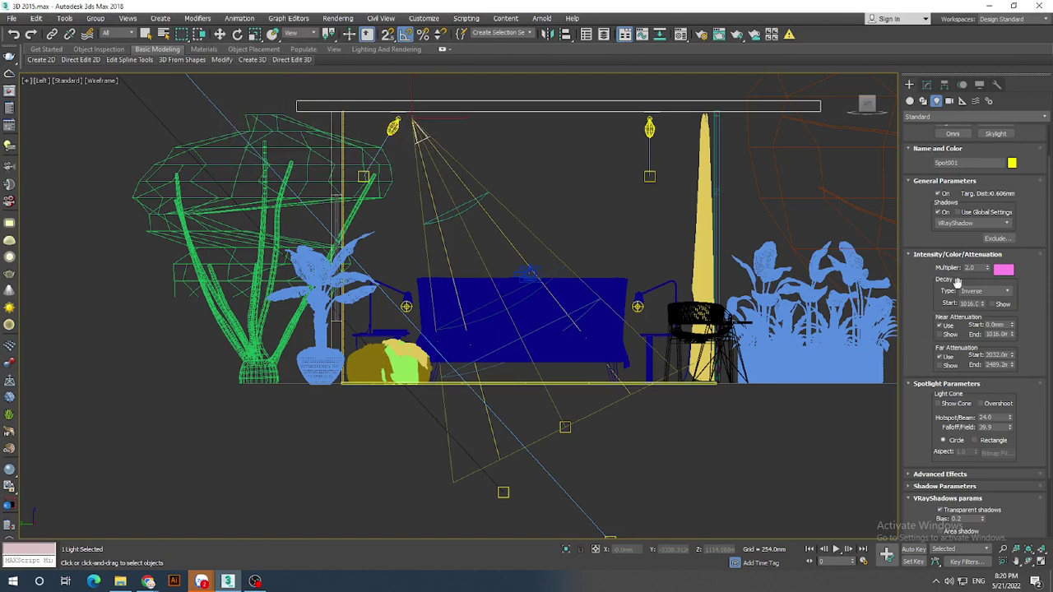
{"action": "left_click_drag", "start_coordinate": [911, 410], "coordinate": [911, 334]}
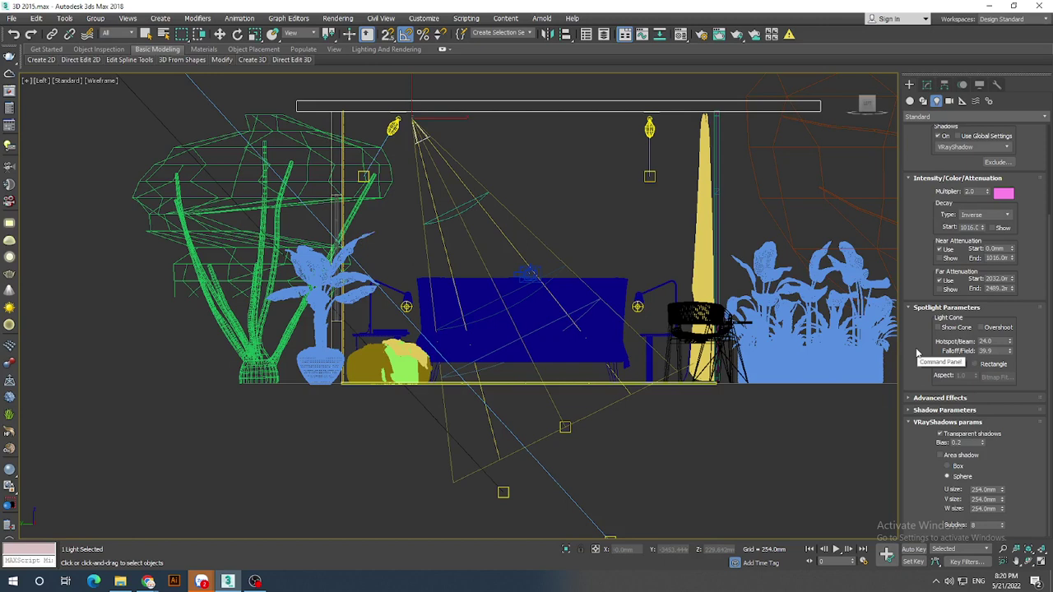
- Expand Spot001's Advanced Effects and Shadow Parameters rollouts
{"action": "left_click", "coordinate": [915, 398]}
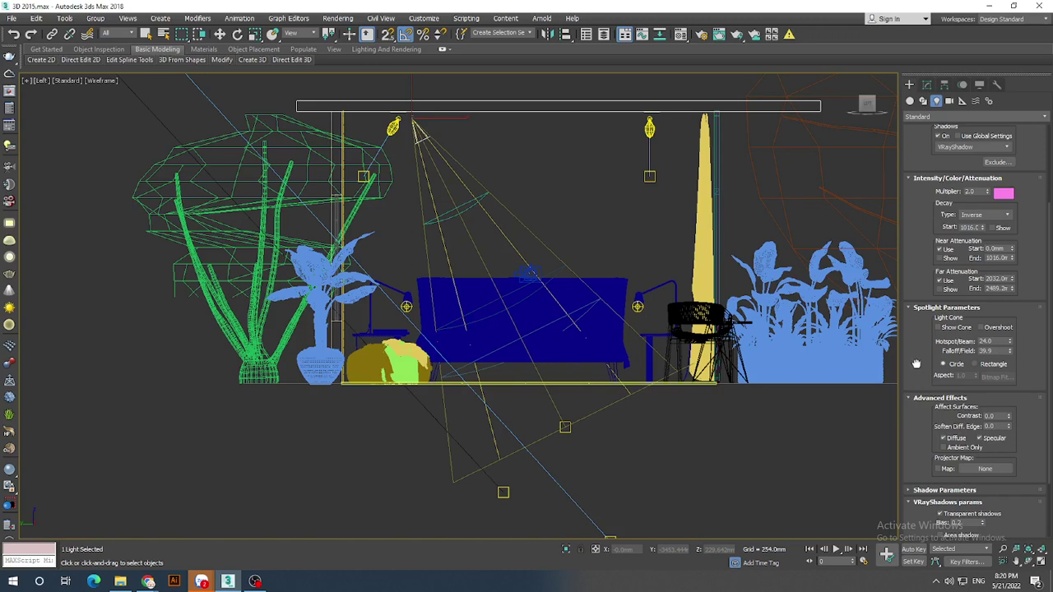
{"action": "left_click_drag", "start_coordinate": [917, 362], "coordinate": [906, 282]}
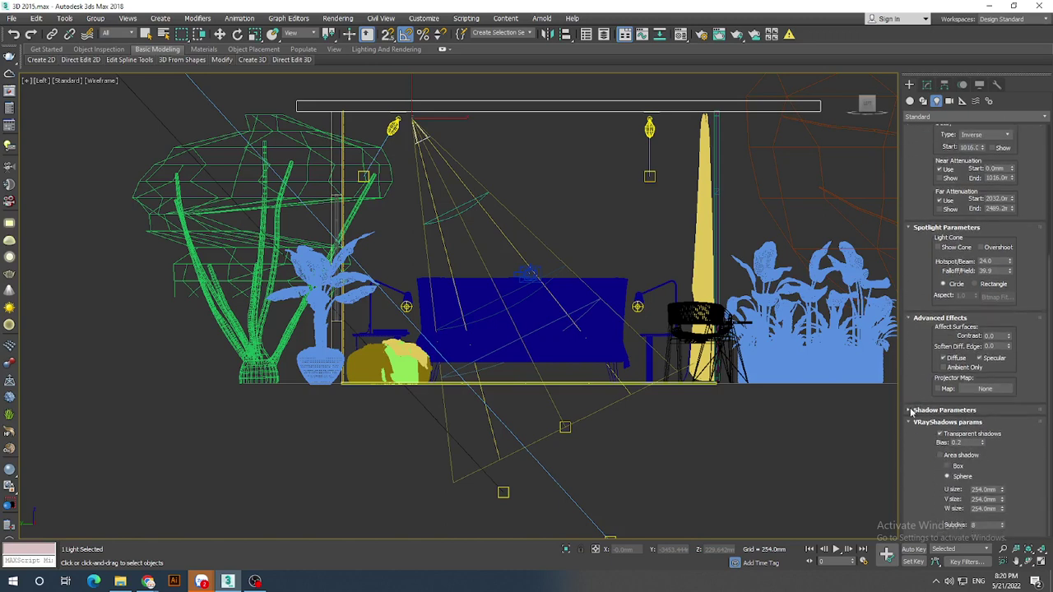
{"action": "left_click", "coordinate": [911, 412]}
{"action": "mouse_move", "coordinate": [913, 362]}
{"action": "left_mouse_down"}
{"action": "mouse_move", "coordinate": [916, 264]}
{"action": "mouse_move", "coordinate": [920, 390]}
{"action": "left_mouse_up"}
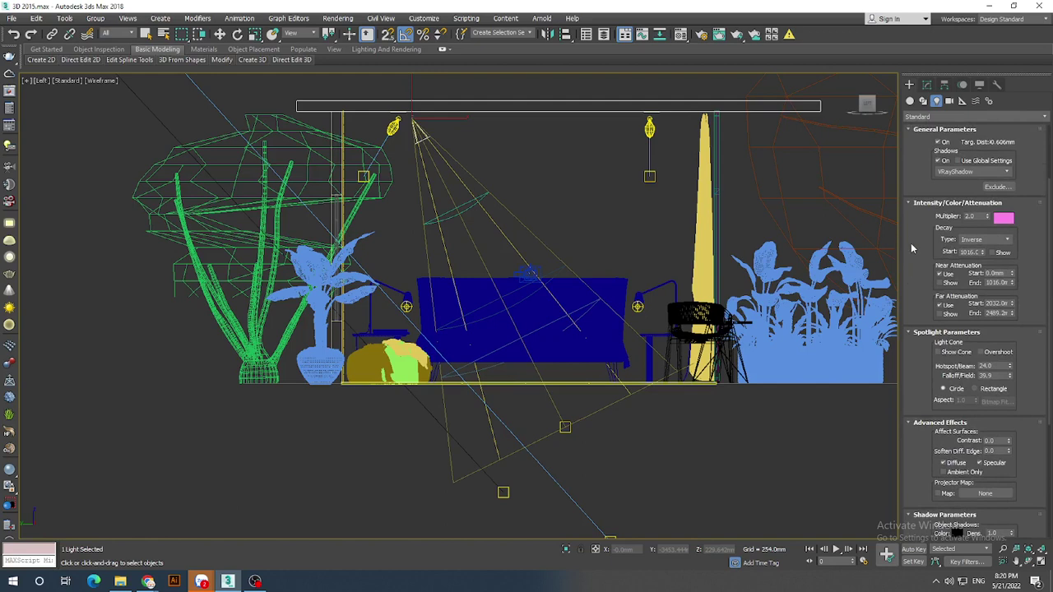
{"action": "left_click_drag", "start_coordinate": [911, 243], "coordinate": [916, 365]}
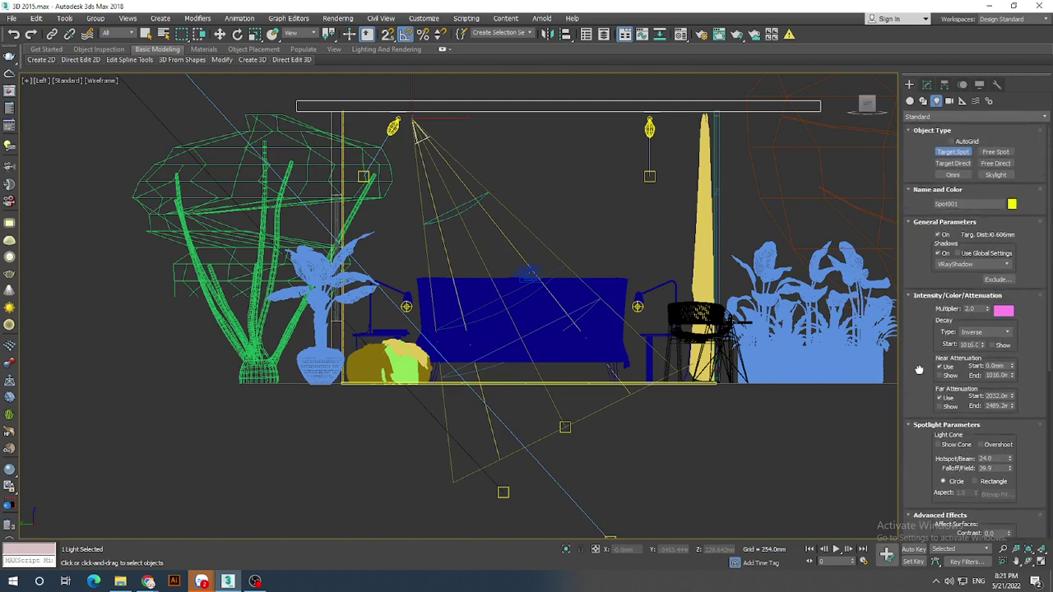
- Scroll through Spot001's shadow and atmosphere shadow settings to review them
{"action": "scroll", "coordinate": [919, 369], "scroll_direction": "down", "scroll_amount": 2}
{"action": "scroll", "coordinate": [920, 362], "scroll_direction": "down", "scroll_amount": 2}
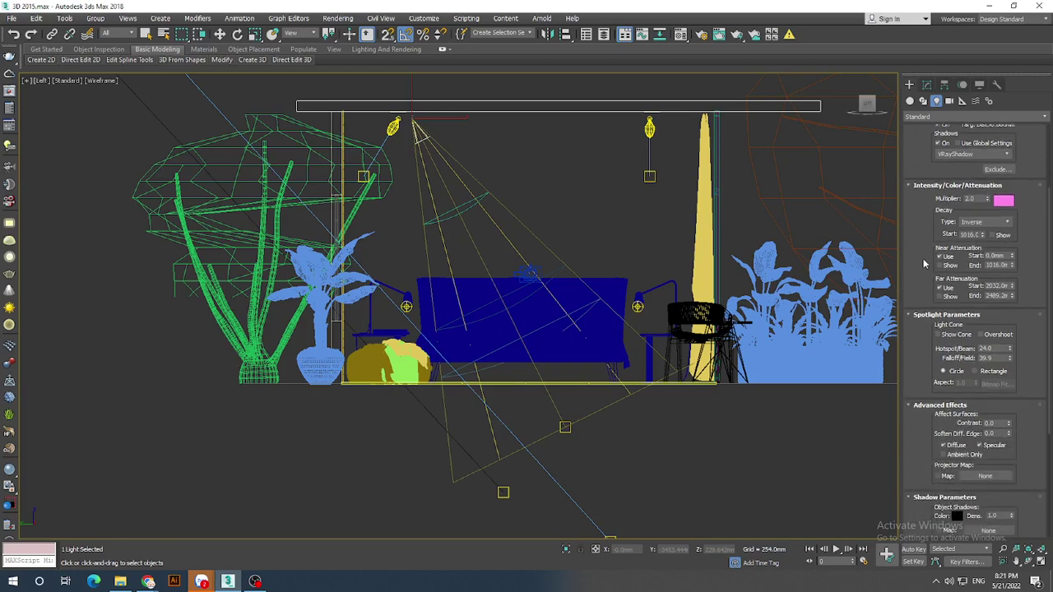
{"action": "scroll", "coordinate": [920, 355], "scroll_direction": "down", "scroll_amount": 1}
{"action": "scroll", "coordinate": [915, 329], "scroll_direction": "down", "scroll_amount": 2}
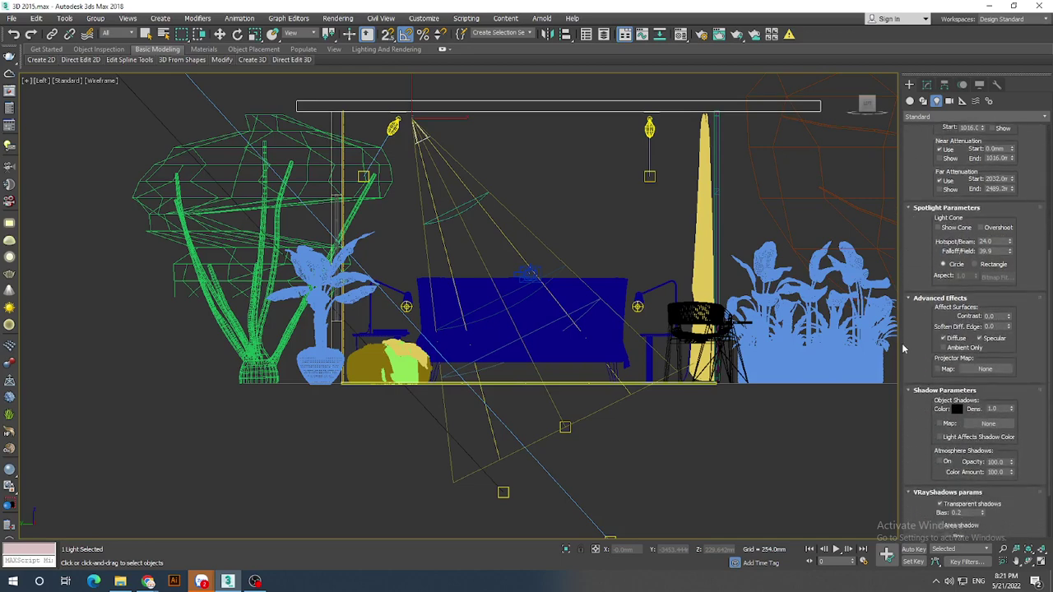
{"action": "scroll", "coordinate": [909, 303], "scroll_direction": "down", "scroll_amount": 1}
{"action": "left_click_drag", "start_coordinate": [909, 303], "coordinate": [910, 247]}
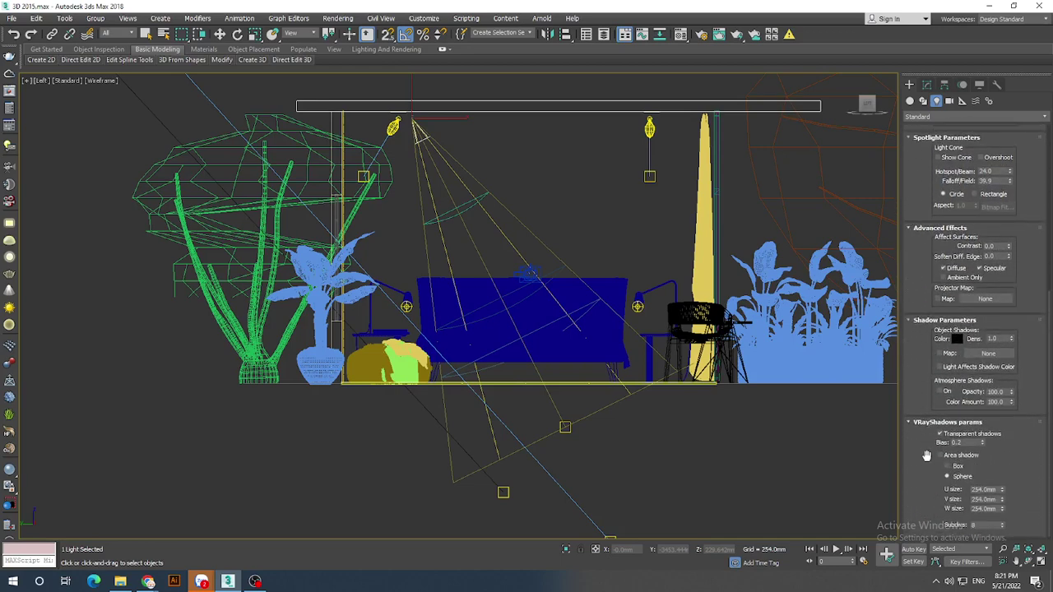
{"action": "scroll", "coordinate": [930, 411], "scroll_direction": "up", "scroll_amount": 2}
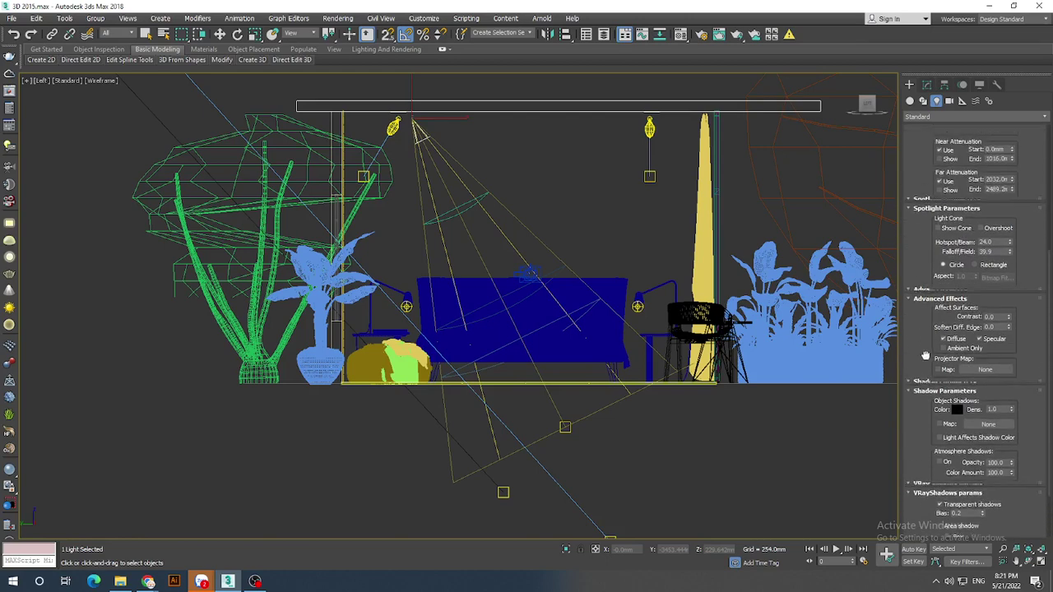
{"action": "scroll", "coordinate": [931, 405], "scroll_direction": "up", "scroll_amount": 3}
{"action": "scroll", "coordinate": [930, 402], "scroll_direction": "up", "scroll_amount": 1}
{"action": "scroll", "coordinate": [928, 379], "scroll_direction": "up", "scroll_amount": 2}
{"action": "scroll", "coordinate": [925, 354], "scroll_direction": "up", "scroll_amount": 2}
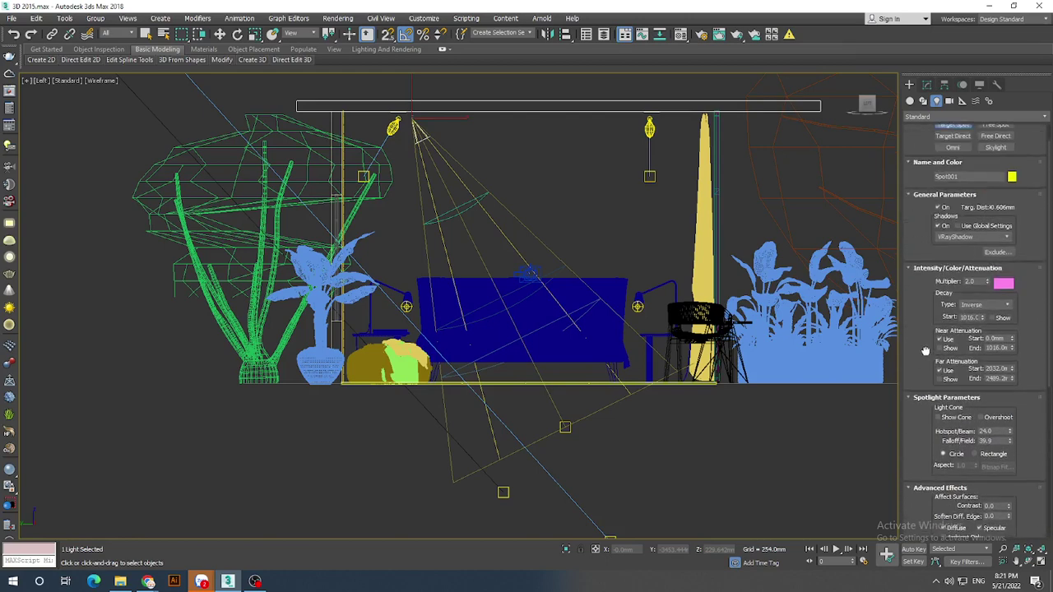
{"action": "left_click_drag", "start_coordinate": [926, 351], "coordinate": [926, 375]}
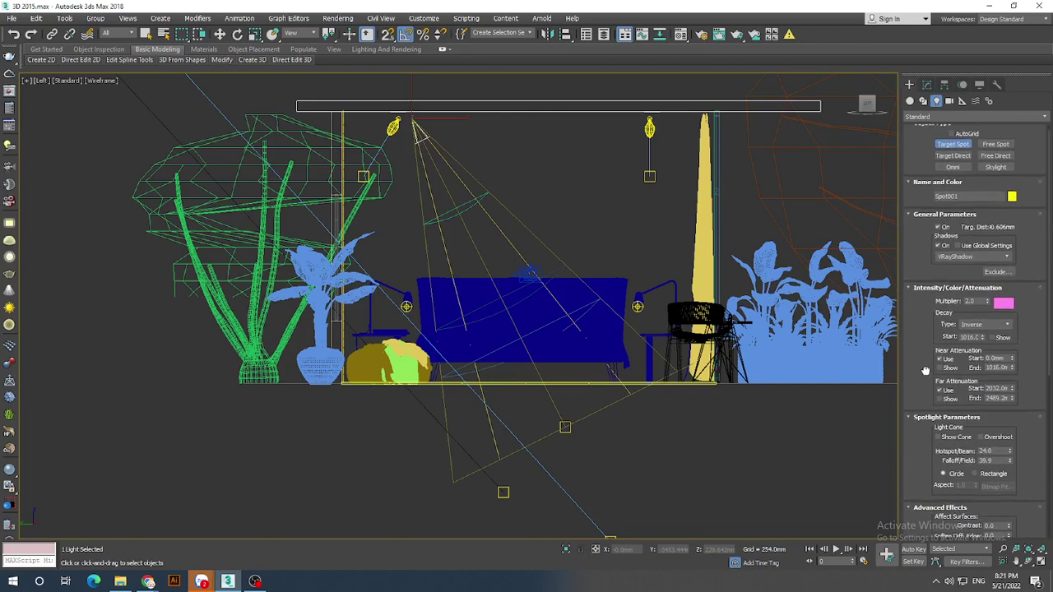
{"action": "left_click_drag", "start_coordinate": [926, 374], "coordinate": [919, 120]}
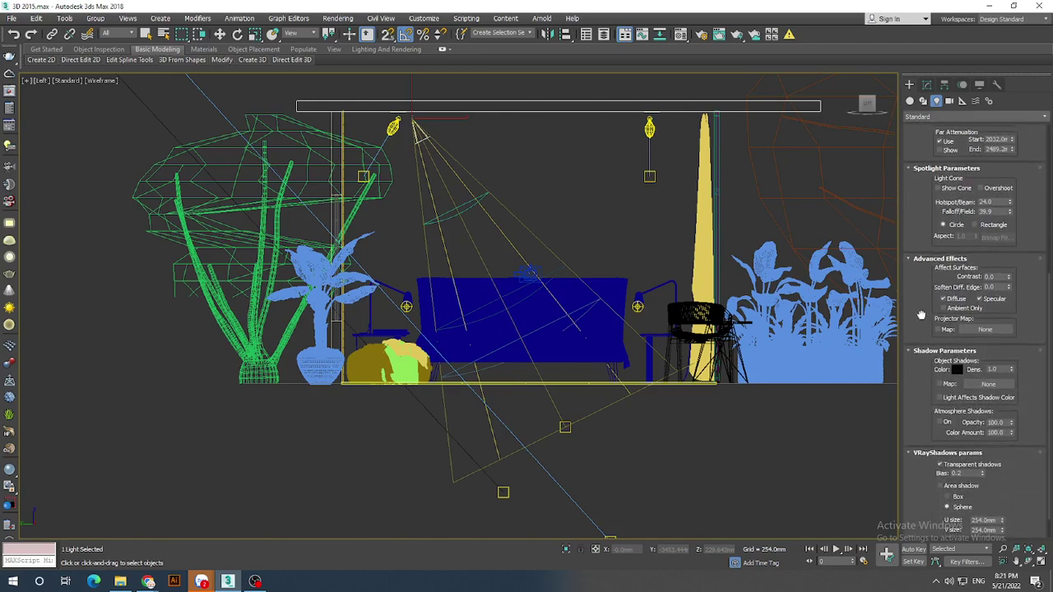
{"action": "left_click_drag", "start_coordinate": [920, 269], "coordinate": [919, 238]}
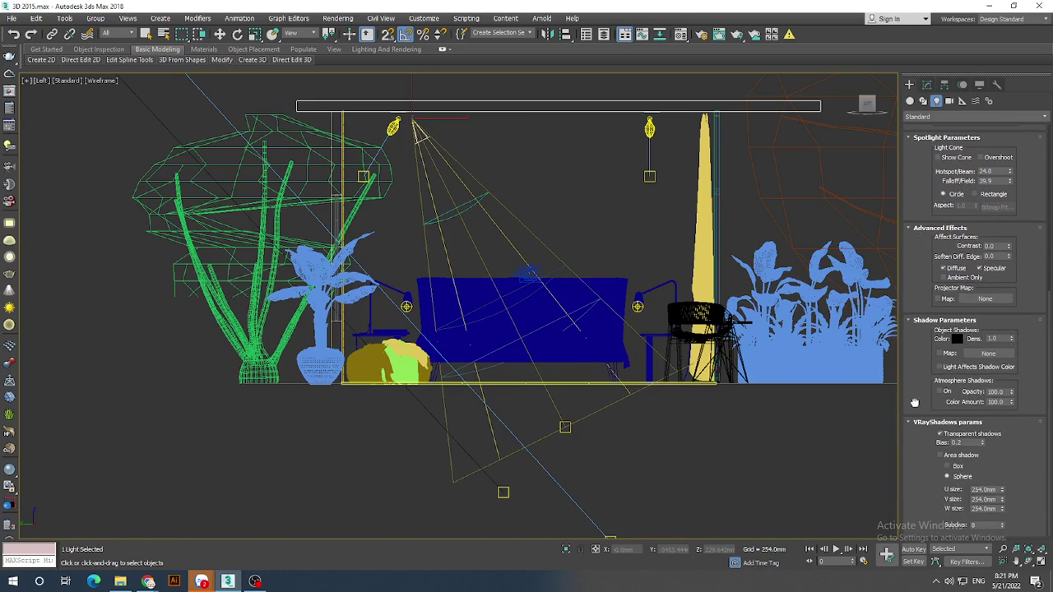
{"action": "left_click_drag", "start_coordinate": [915, 403], "coordinate": [914, 431]}
{"action": "left_click_drag", "start_coordinate": [913, 297], "coordinate": [921, 425]}
{"action": "left_click_drag", "start_coordinate": [911, 272], "coordinate": [931, 402]}
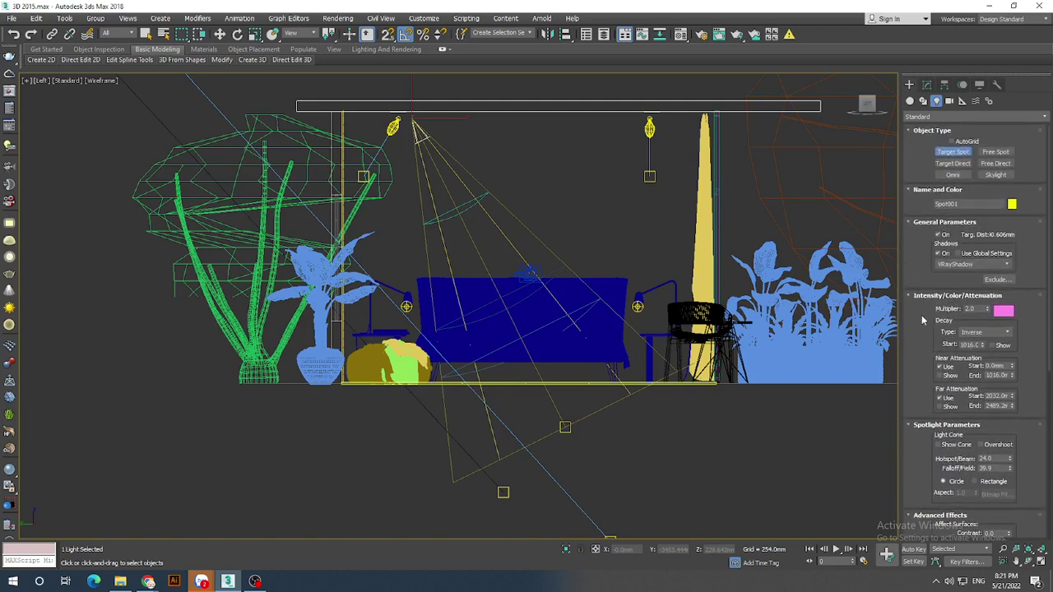
- Hide Spot001's far attenuation display and recentre the pavilion in the view
{"action": "left_click", "coordinate": [957, 409]}
{"action": "left_click", "coordinate": [220, 33]}
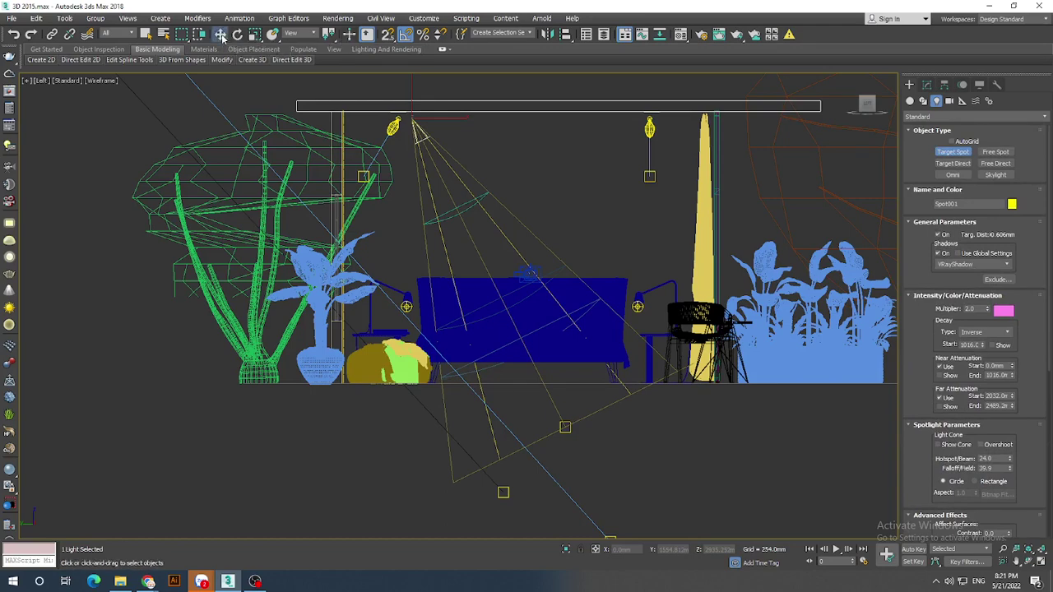
{"action": "middle_click_drag", "start_coordinate": [543, 181], "coordinate": [520, 228]}
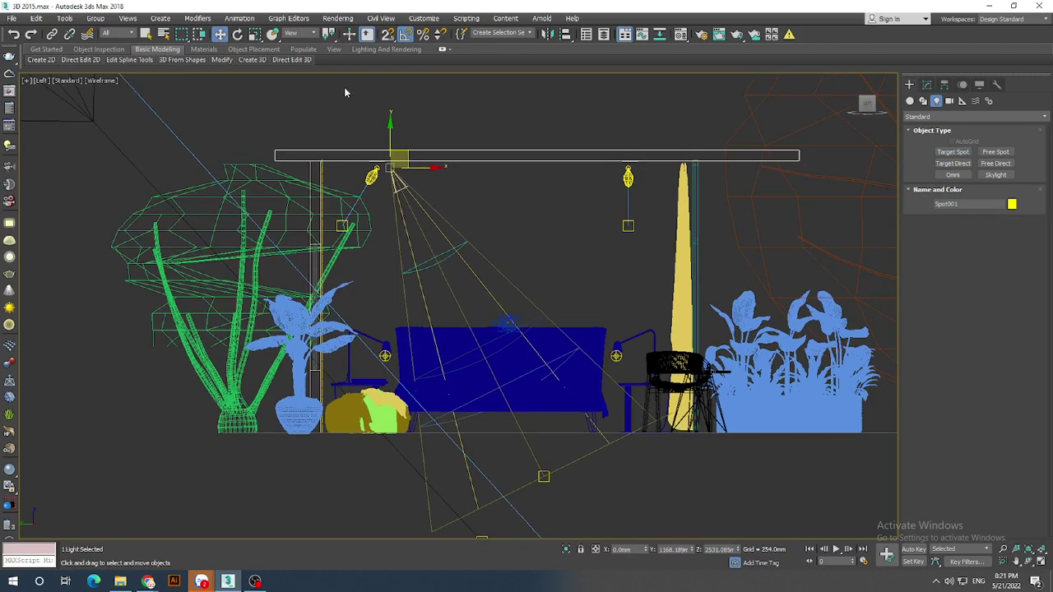
- Open the Environment and Effects window from the Rendering menu and move it aside
{"action": "key", "text": "8"}
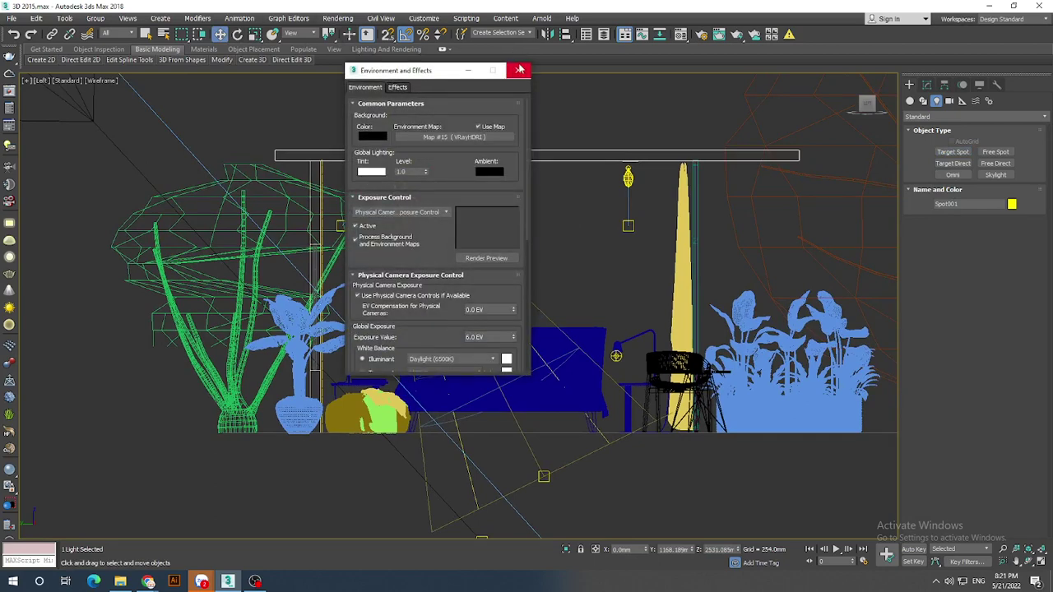
{"action": "left_click", "coordinate": [519, 69]}
{"action": "left_click", "coordinate": [338, 18]}
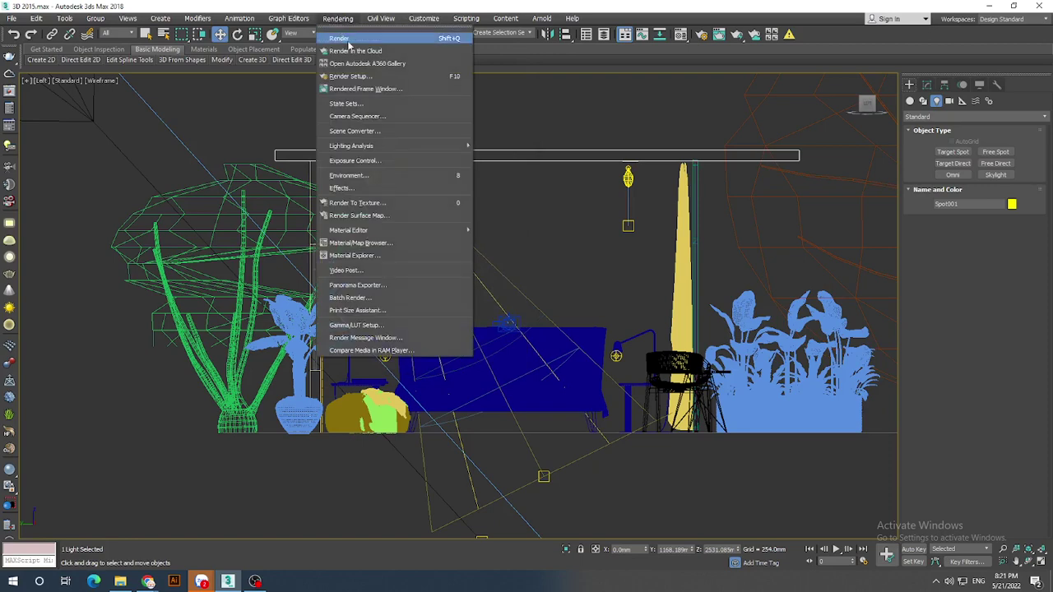
{"action": "left_click", "coordinate": [391, 177]}
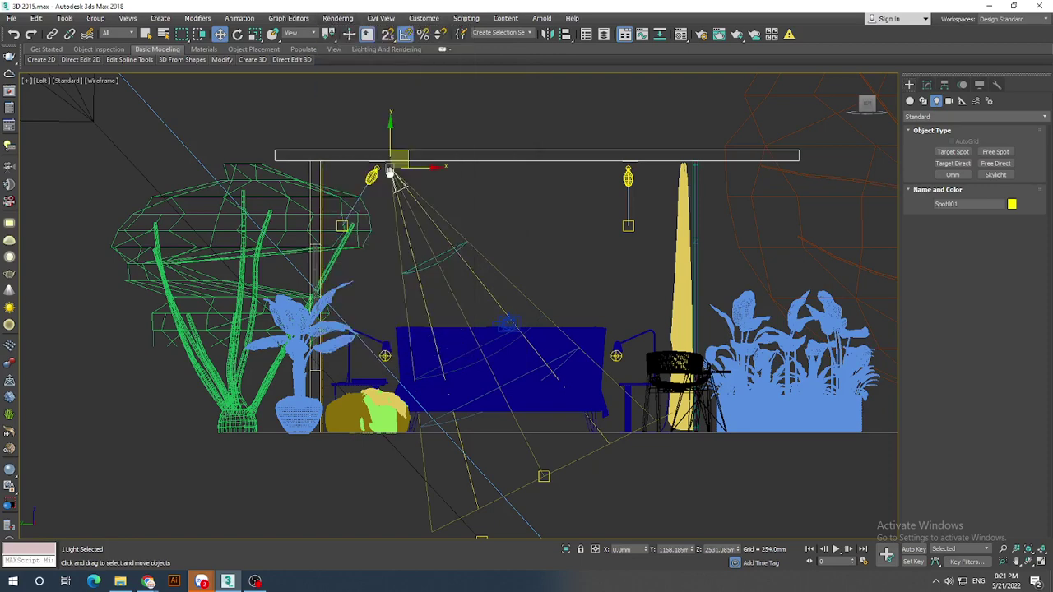
{"action": "mouse_move", "coordinate": [444, 74]}
{"action": "left_mouse_down"}
{"action": "mouse_move", "coordinate": [563, 52]}
{"action": "mouse_move", "coordinate": [600, 30]}
{"action": "left_mouse_up"}
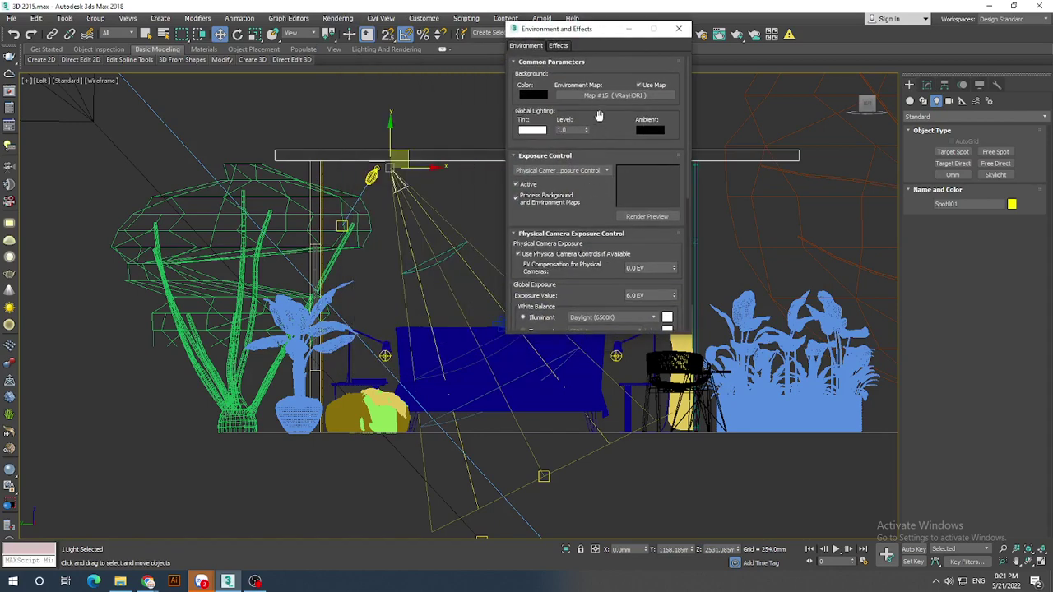
- Scroll the Environment and Effects window to the Atmosphere section
{"action": "left_click_drag", "start_coordinate": [607, 154], "coordinate": [614, 52]}
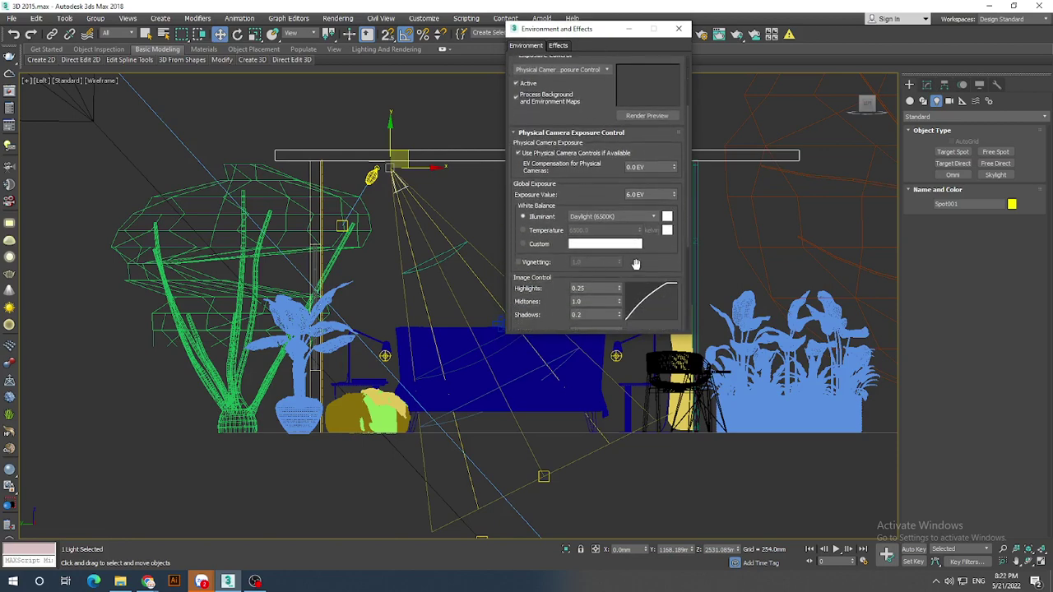
{"action": "scroll", "coordinate": [617, 251], "scroll_direction": "up", "scroll_amount": 2}
{"action": "scroll", "coordinate": [616, 247], "scroll_direction": "up", "scroll_amount": 2}
{"action": "scroll", "coordinate": [613, 245], "scroll_direction": "up", "scroll_amount": 1}
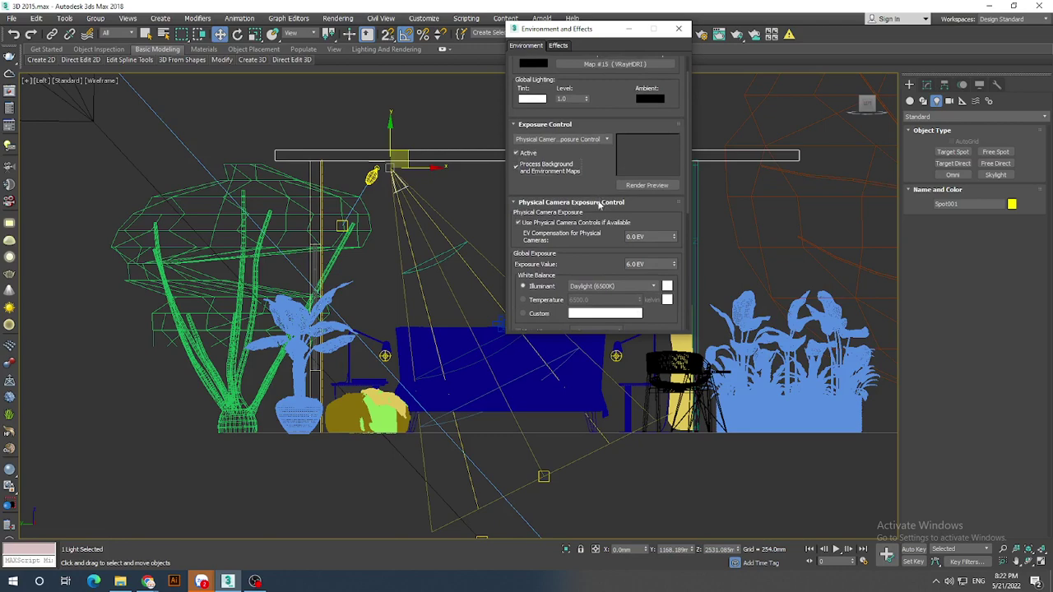
{"action": "scroll", "coordinate": [604, 126], "scroll_direction": "up", "scroll_amount": 1}
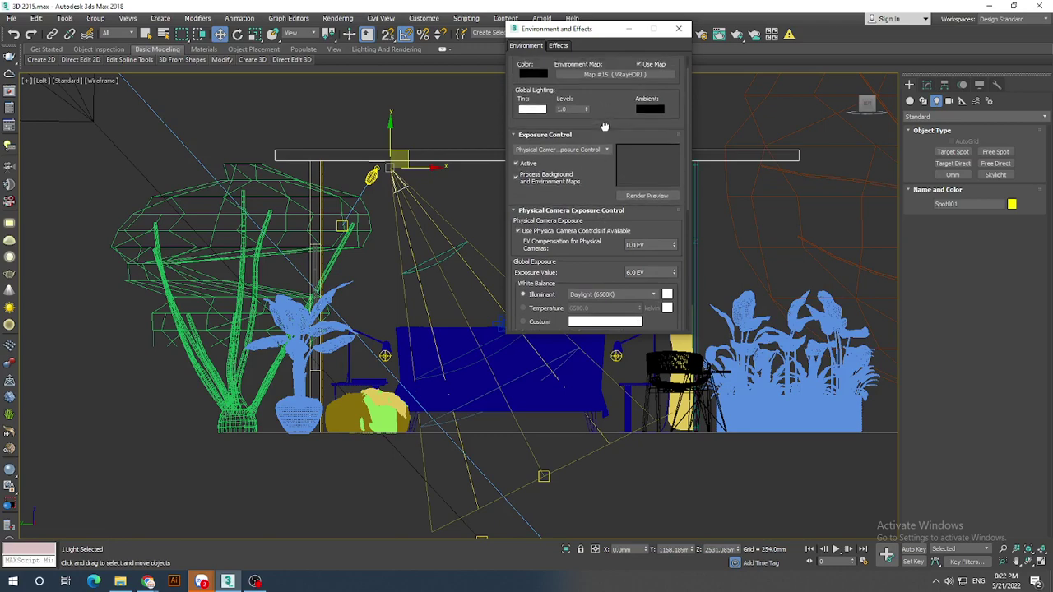
{"action": "left_click_drag", "start_coordinate": [604, 126], "coordinate": [605, 156]}
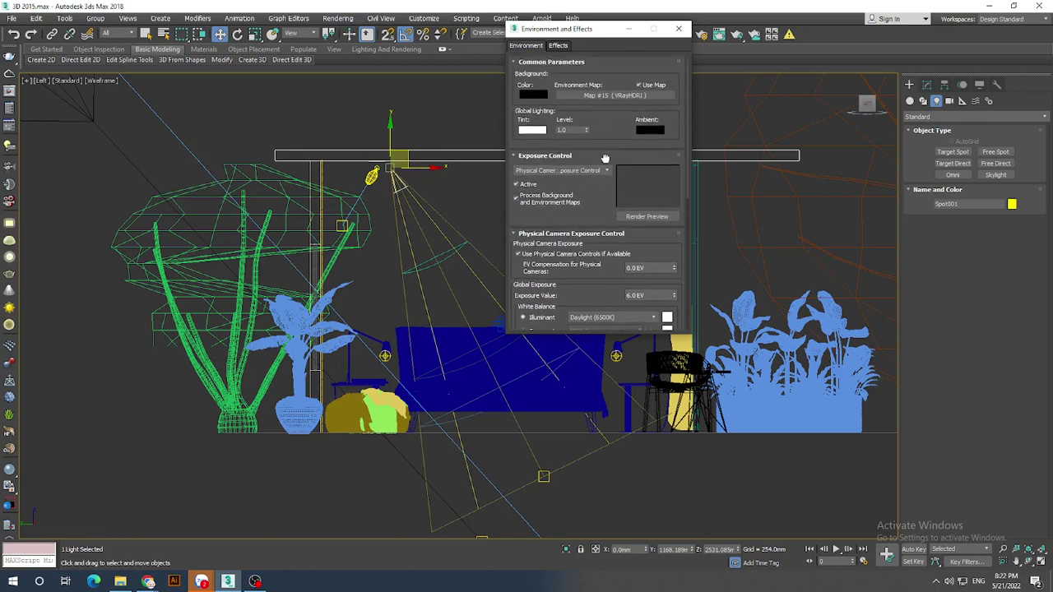
{"action": "scroll", "coordinate": [607, 144], "scroll_direction": "down", "scroll_amount": 5}
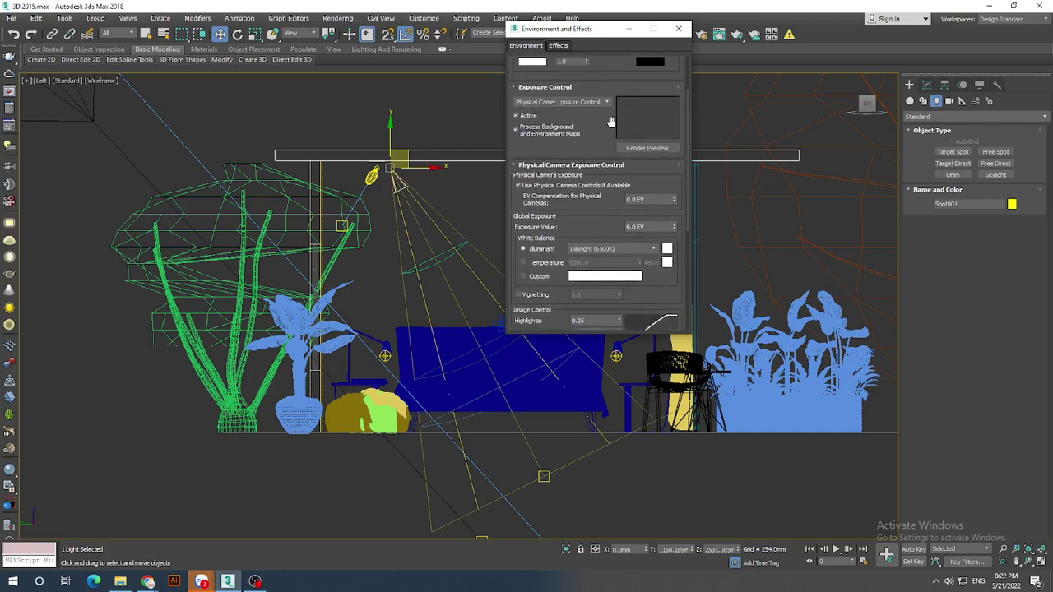
{"action": "left_click_drag", "start_coordinate": [607, 147], "coordinate": [605, 104]}
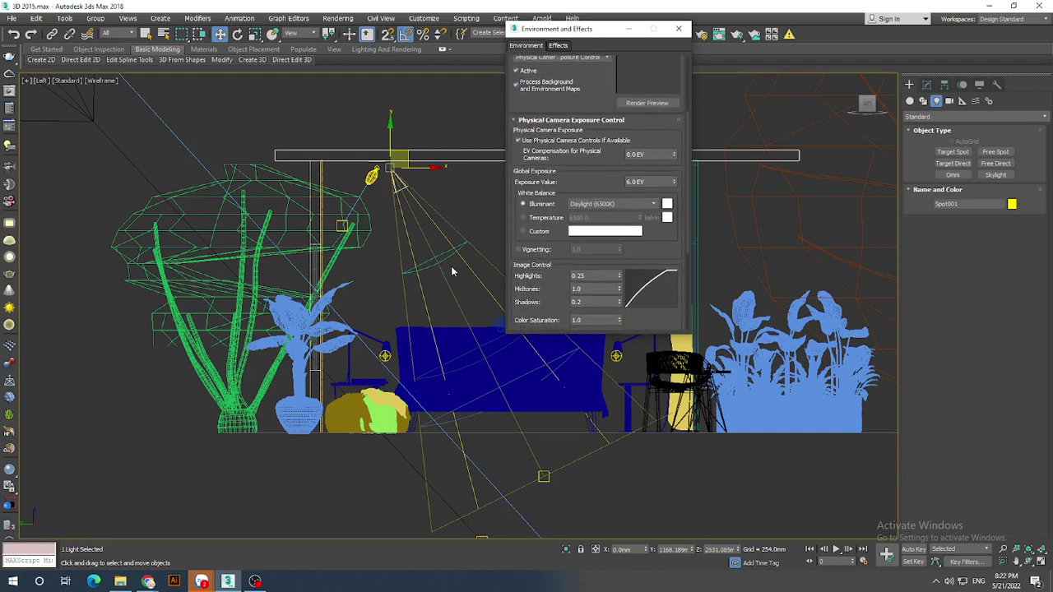
{"action": "left_click_drag", "start_coordinate": [559, 236], "coordinate": [561, 81]}
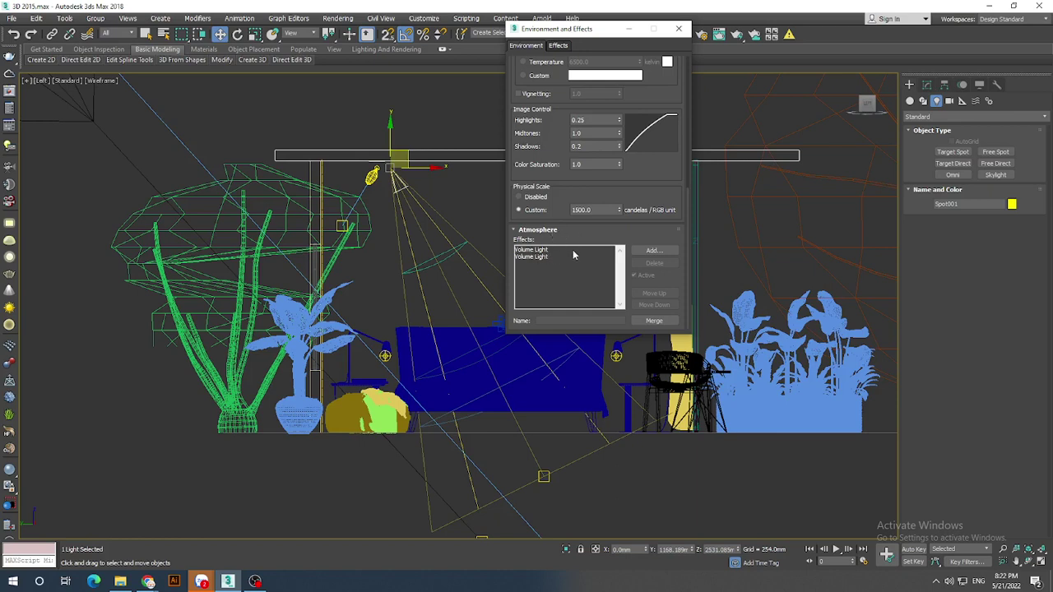
- Inspect both Volume Light effects, including Direct001's, and bring up Add Atmospheric Effect
{"action": "left_click", "coordinate": [545, 252]}
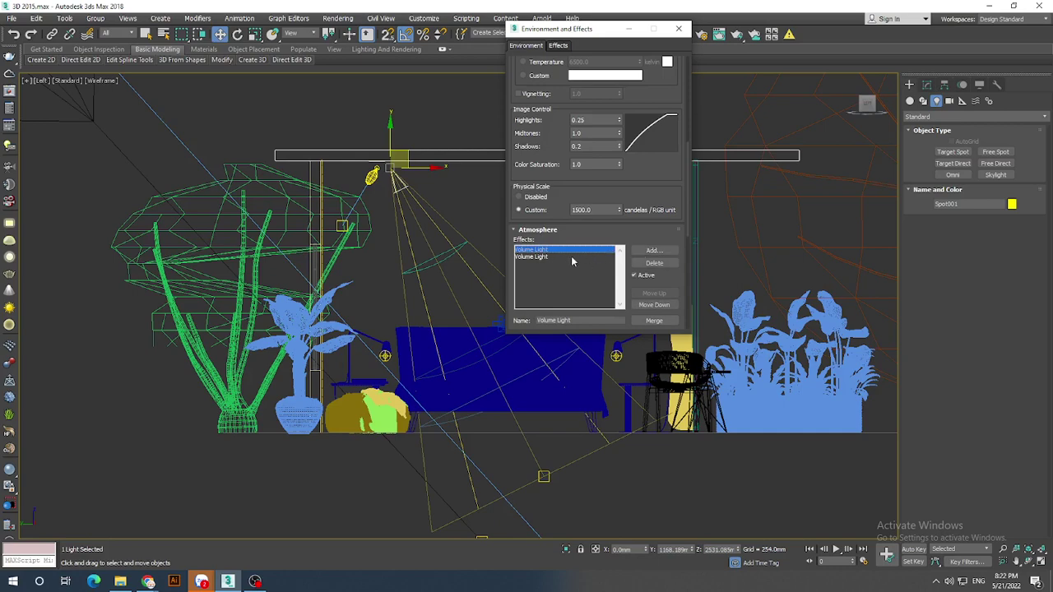
{"action": "left_click_drag", "start_coordinate": [599, 241], "coordinate": [619, 163]}
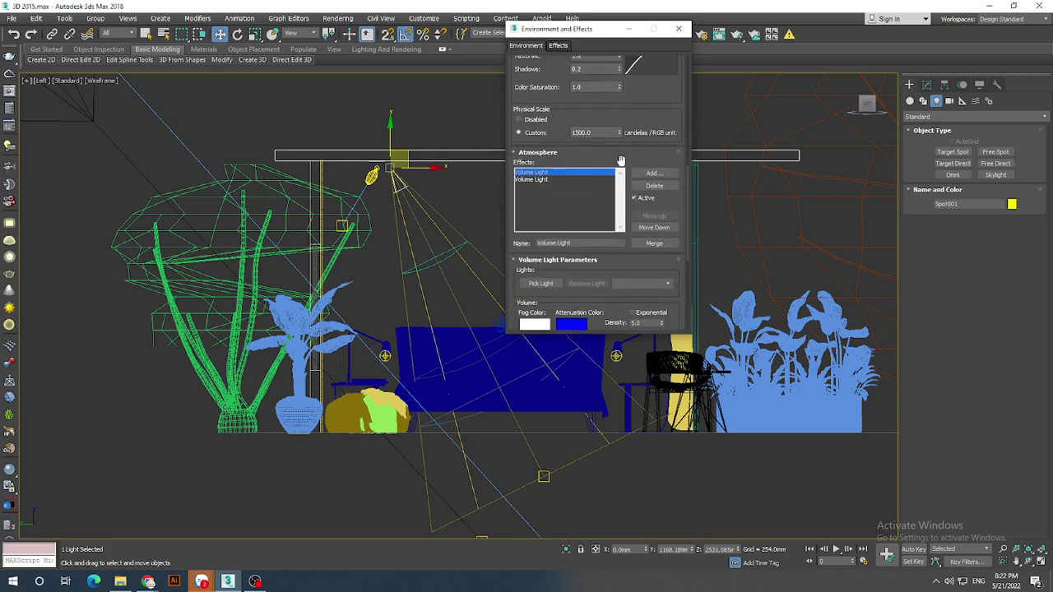
{"action": "left_click", "coordinate": [537, 179]}
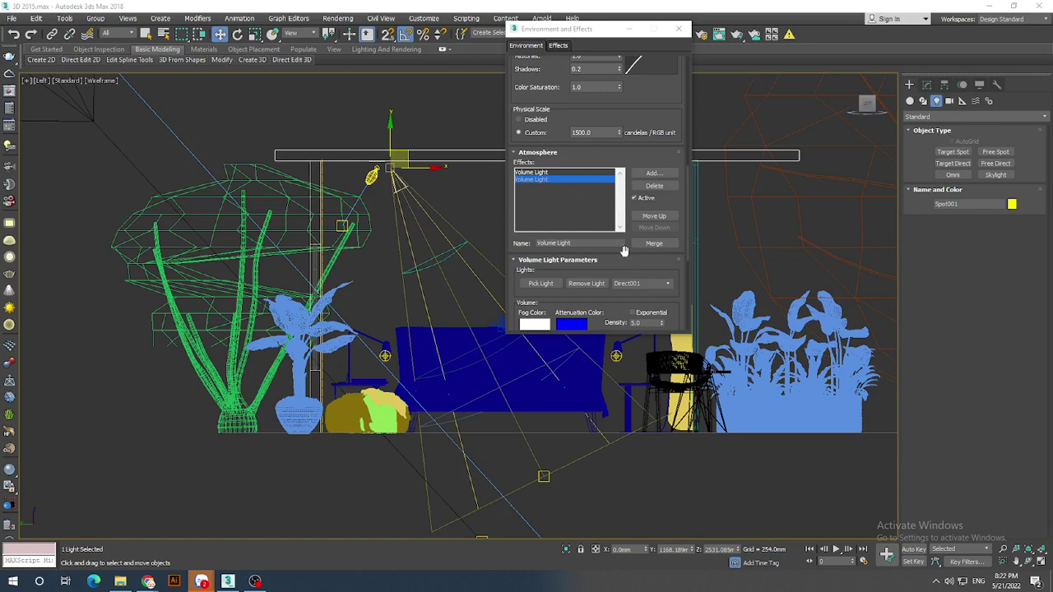
{"action": "mouse_move", "coordinate": [625, 251]}
{"action": "left_mouse_down"}
{"action": "mouse_move", "coordinate": [620, 149]}
{"action": "mouse_move", "coordinate": [623, 178]}
{"action": "left_mouse_up"}
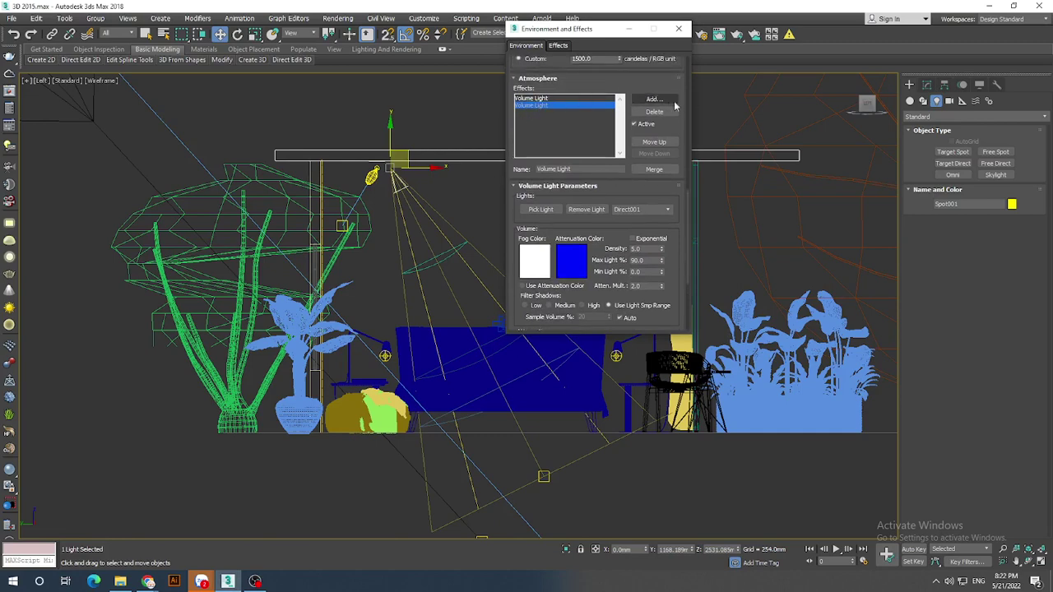
{"action": "left_click", "coordinate": [665, 100]}
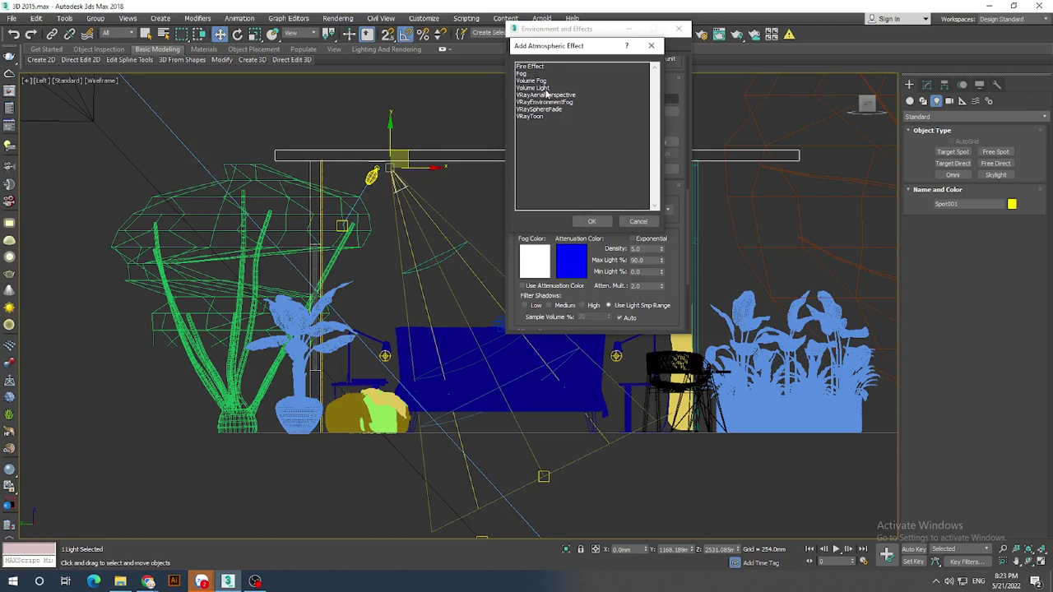
- Choose Volume Light in Add Atmospheric Effect and confirm it as a third atmosphere
{"action": "left_click", "coordinate": [541, 88]}
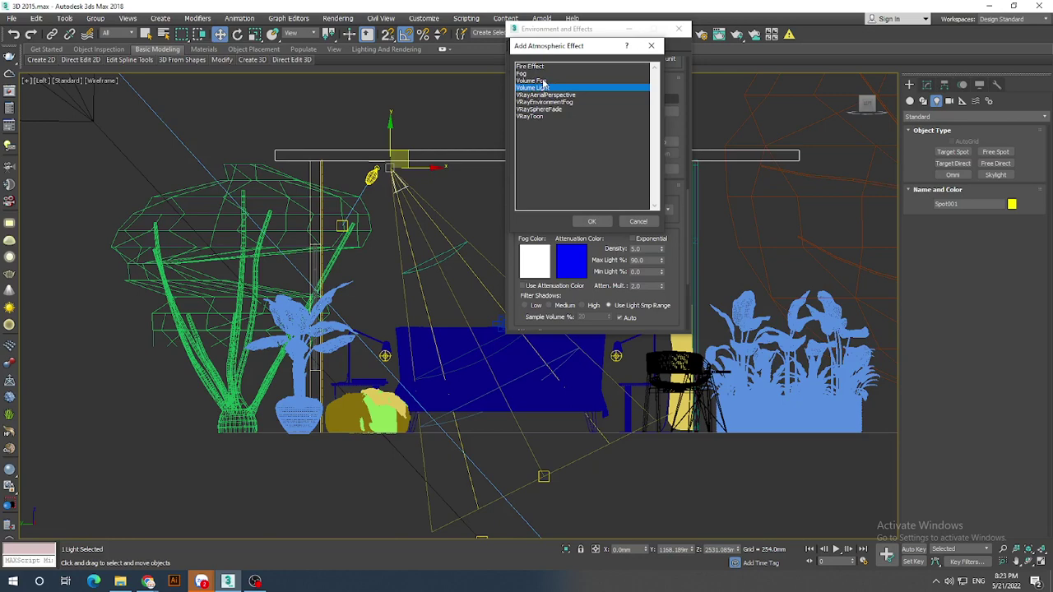
{"action": "left_click", "coordinate": [597, 221]}
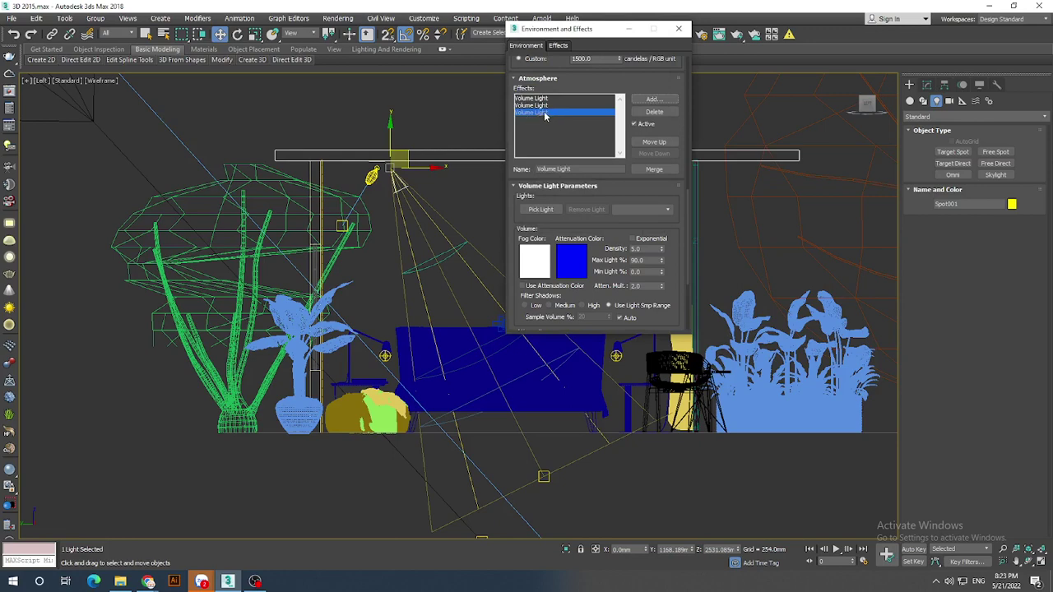
- Enable noise on the new Volume Light with amount 1.0 and size 5.0
{"action": "left_click_drag", "start_coordinate": [599, 222], "coordinate": [596, 97]}
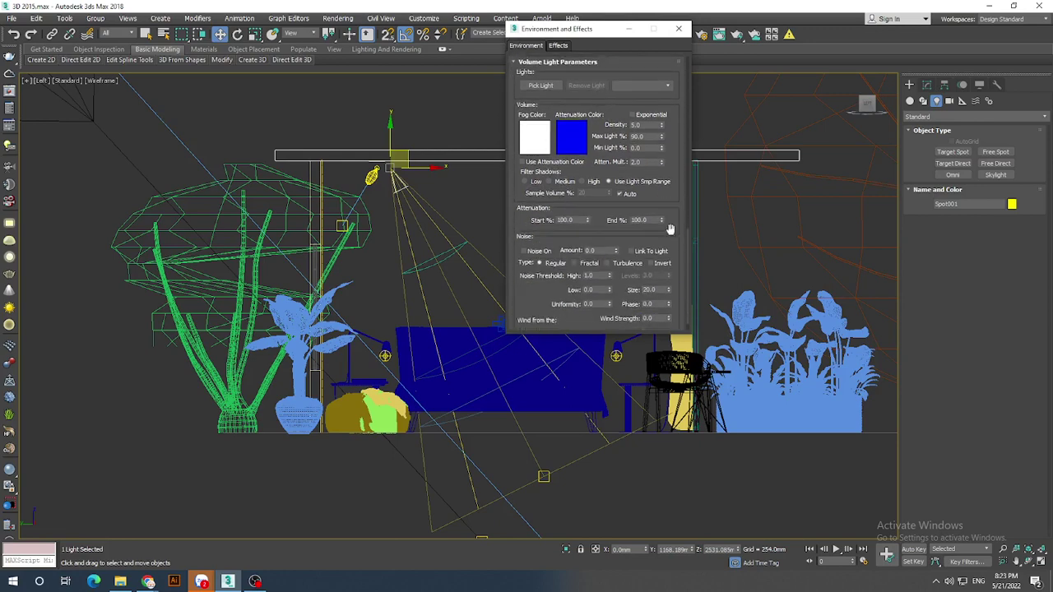
{"action": "left_click_drag", "start_coordinate": [670, 230], "coordinate": [667, 211]}
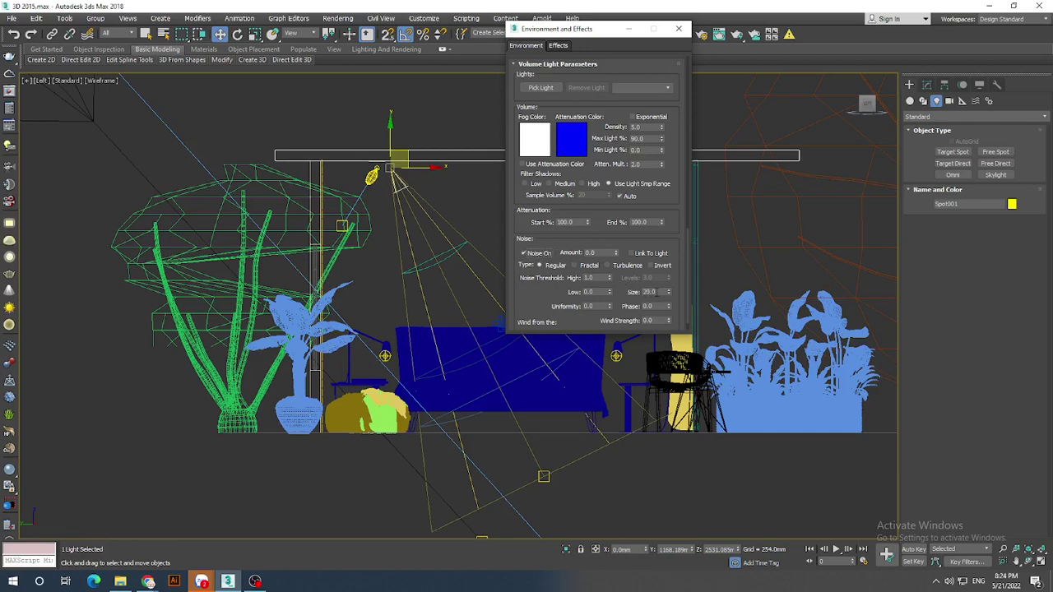
{"action": "double_click", "coordinate": [654, 292]}
{"action": "left_click", "coordinate": [615, 251]}
{"action": "type", "text": "1"}
{"action": "key", "text": "Tab"}
{"action": "type", "text": "5"}
{"action": "key", "text": "Return"}
{"action": "scroll", "coordinate": [606, 99], "scroll_direction": "up", "scroll_amount": 5}
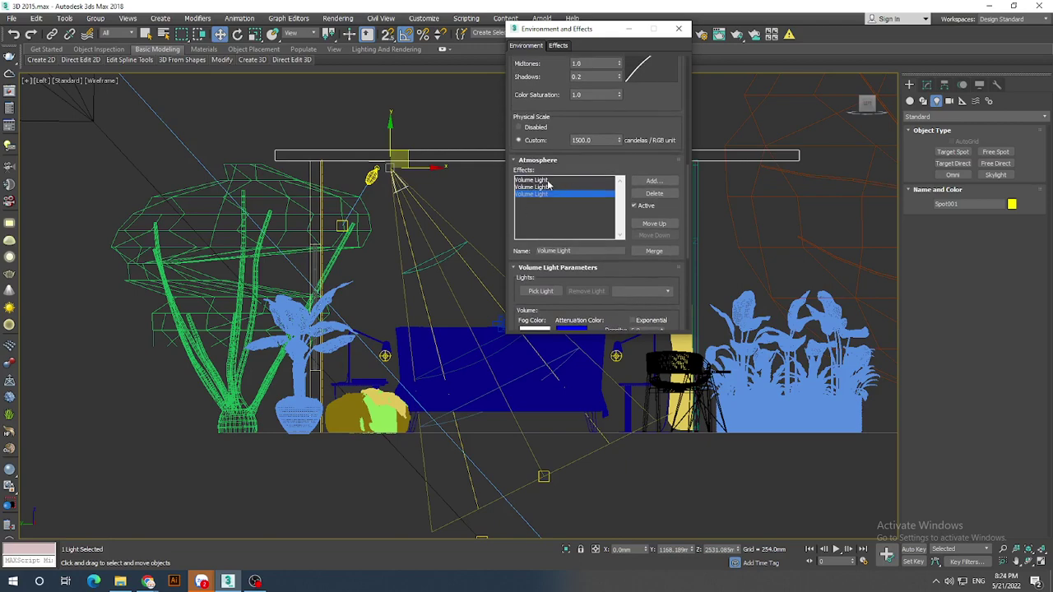
- Close Environment and Effects and clear the spotlight selection in the Left viewport
{"action": "left_click", "coordinate": [679, 29]}
{"action": "scroll", "coordinate": [488, 261], "scroll_direction": "down", "scroll_amount": 3}
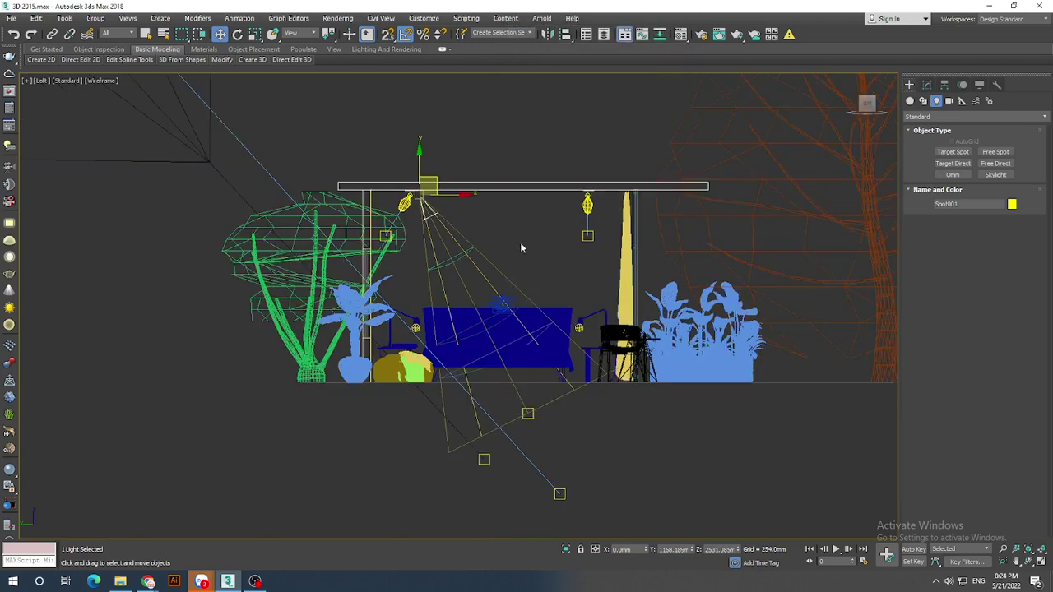
{"action": "left_click", "coordinate": [520, 242]}
{"action": "left_click", "coordinate": [428, 197]}
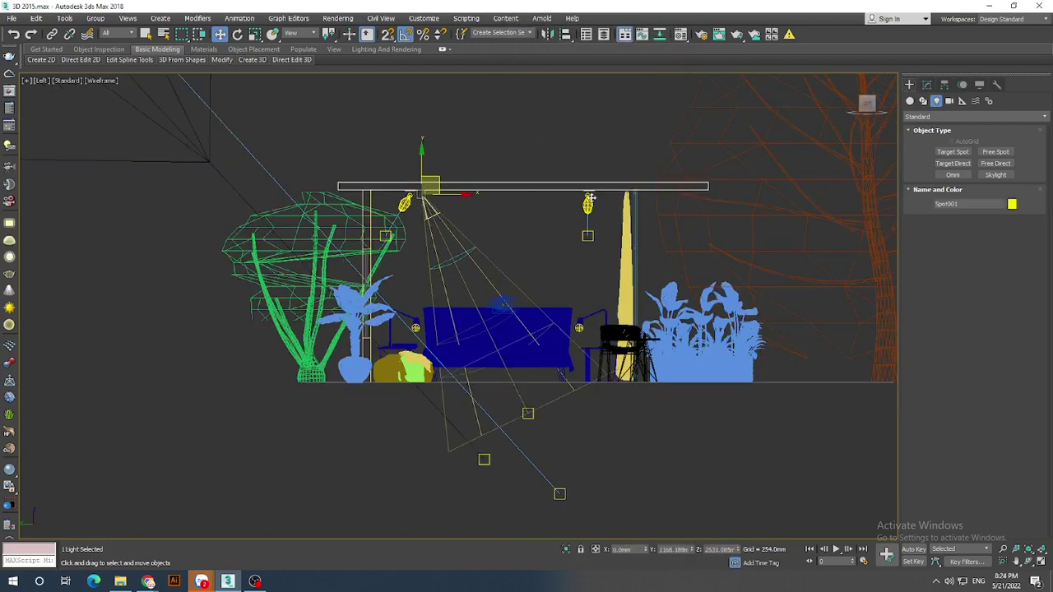
{"action": "left_click_drag", "start_coordinate": [428, 193], "coordinate": [583, 198]}
{"action": "left_click", "coordinate": [492, 245]}
- Frame the whole pavilion and bring up Direct001's parameters in the Modify panel
{"action": "scroll", "coordinate": [485, 238], "scroll_direction": "down", "scroll_amount": 2}
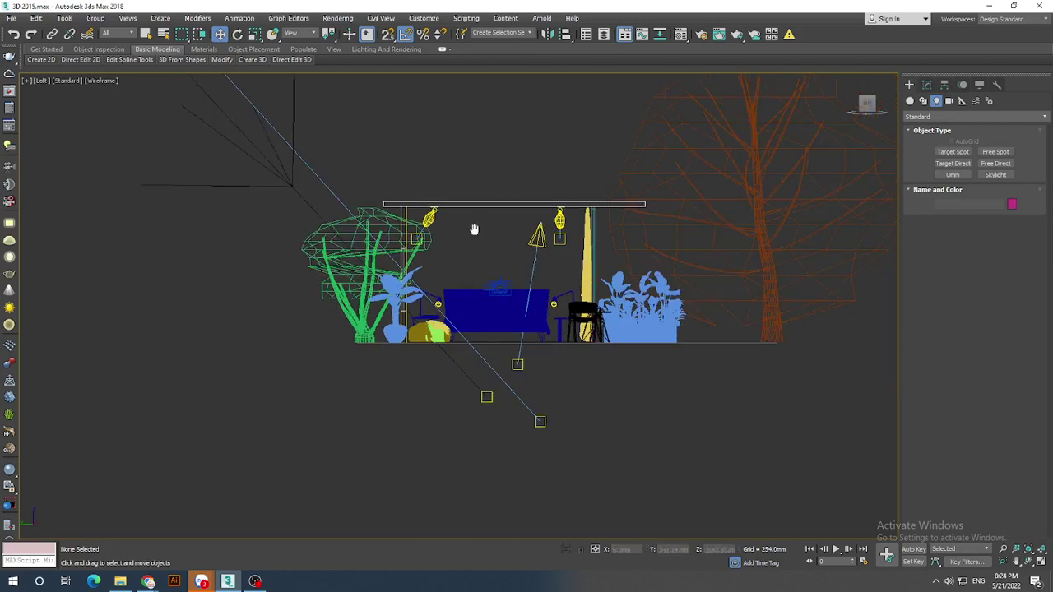
{"action": "middle_click_drag", "start_coordinate": [475, 228], "coordinate": [499, 333]}
{"action": "scroll", "coordinate": [499, 334], "scroll_direction": "down", "scroll_amount": 2}
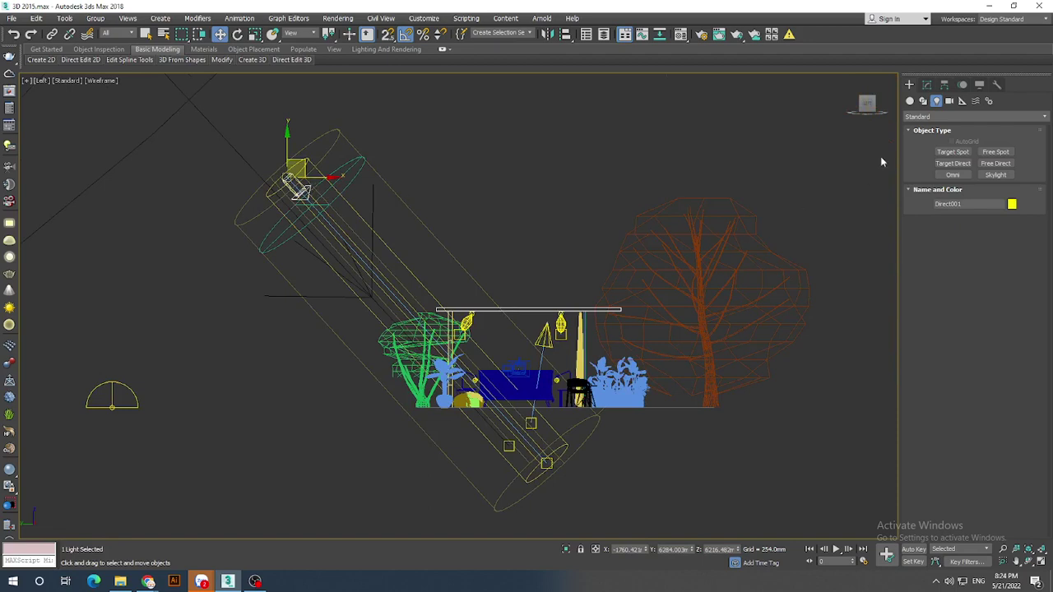
{"action": "scroll", "coordinate": [313, 214], "scroll_direction": "up", "scroll_amount": 2}
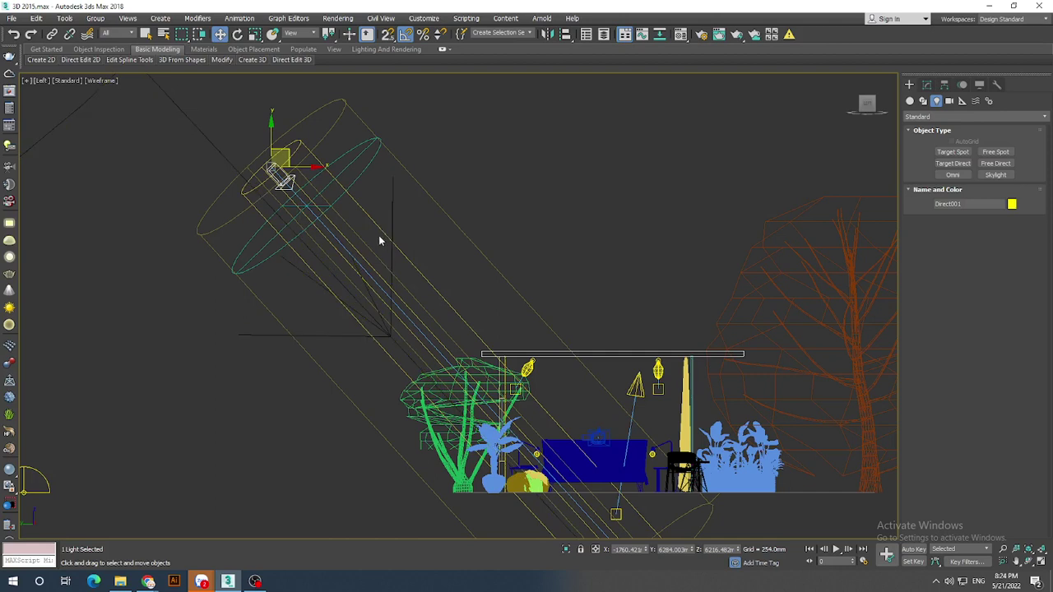
{"action": "left_click", "coordinate": [927, 84]}
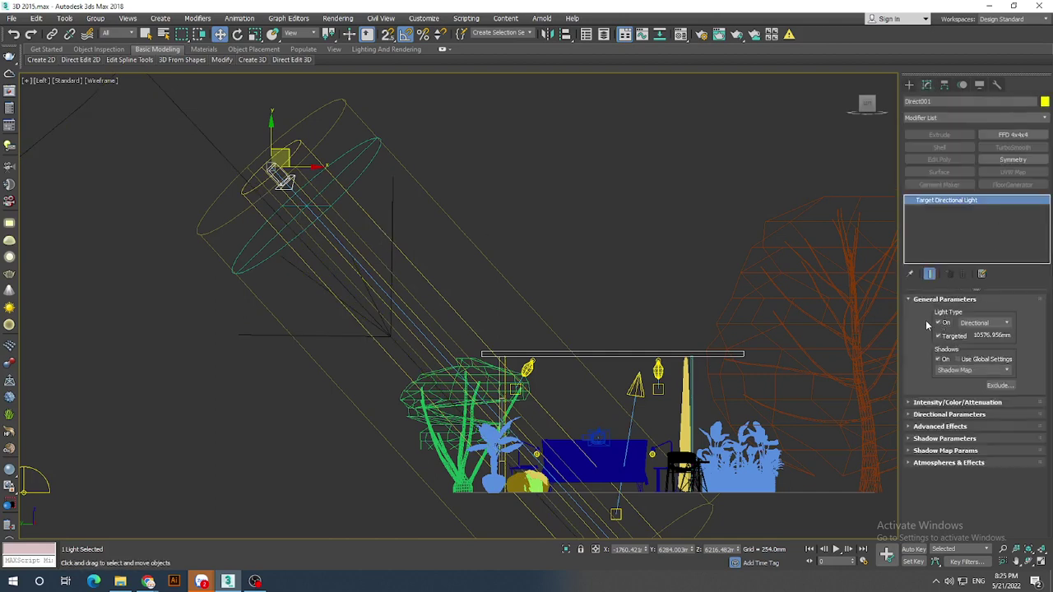
- Give Direct001 VRayShadow shadows, a 2.0 multiplier and Inverse decay
{"action": "left_click", "coordinate": [974, 370]}
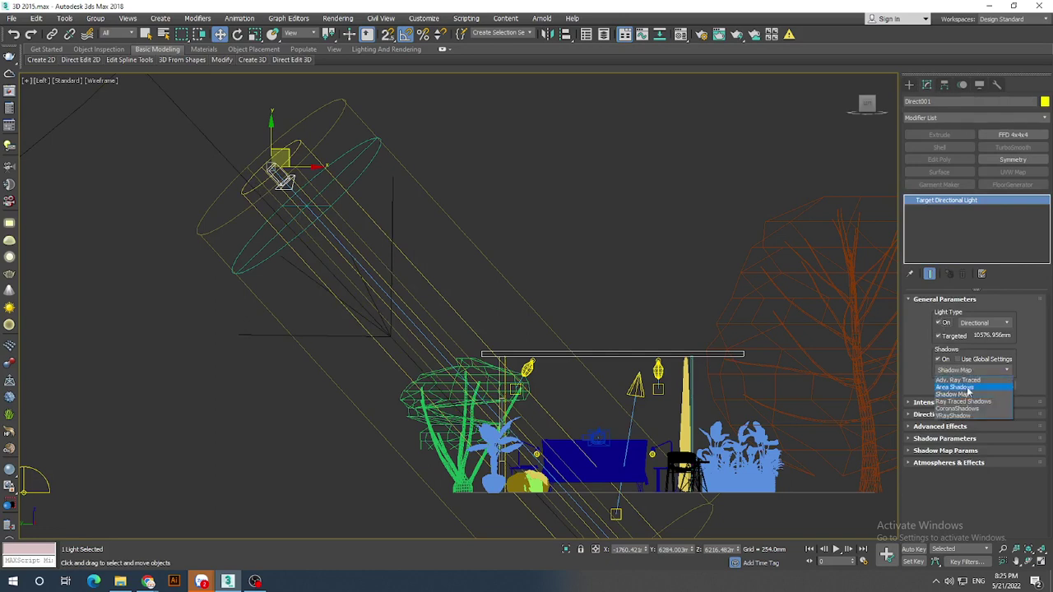
{"action": "left_click", "coordinate": [955, 415]}
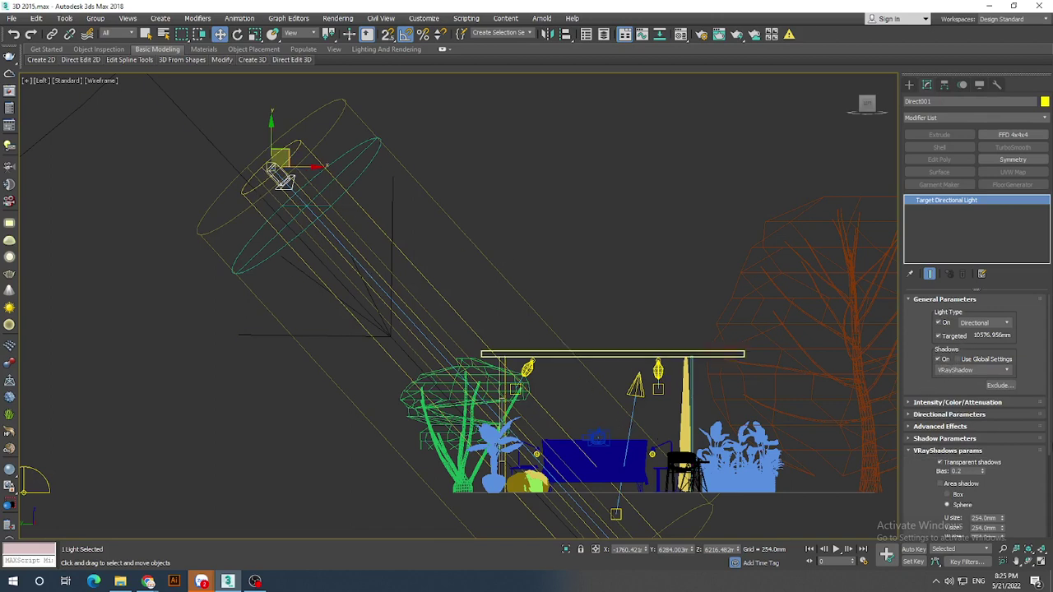
{"action": "left_click", "coordinate": [942, 403]}
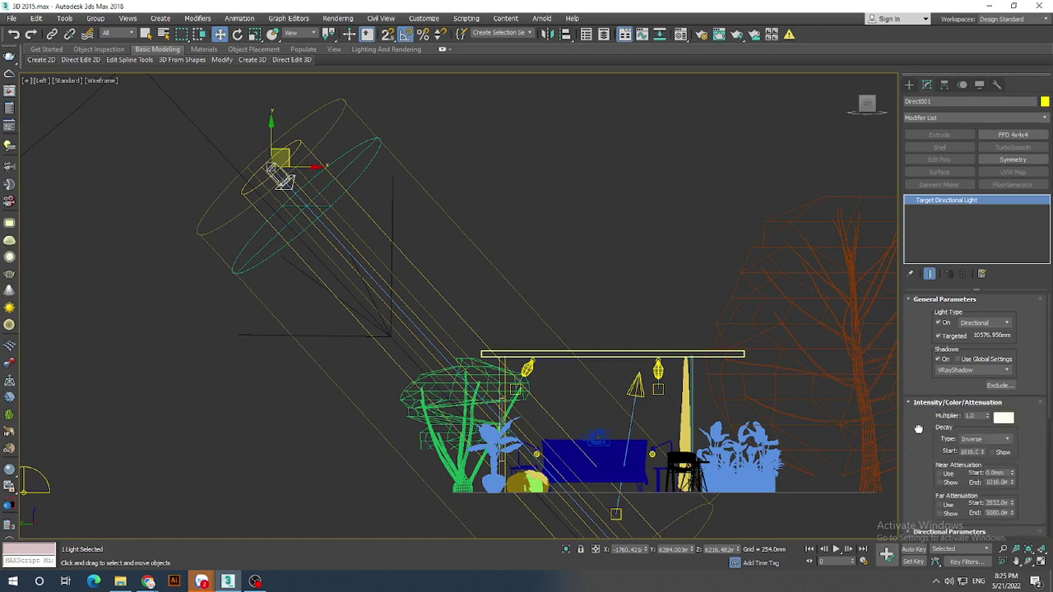
{"action": "left_click_drag", "start_coordinate": [919, 427], "coordinate": [928, 355]}
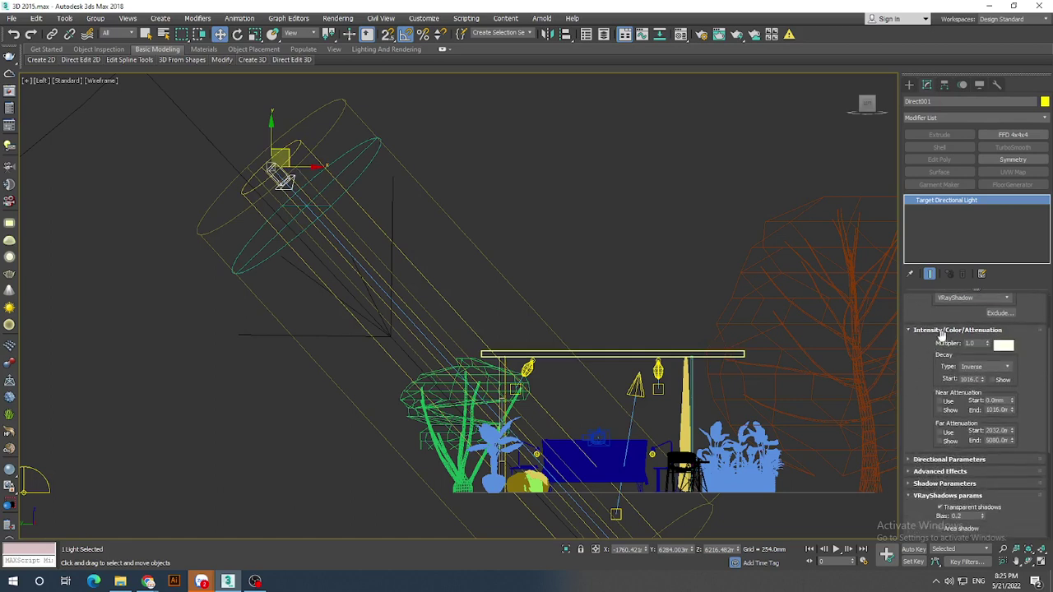
{"action": "left_click_drag", "start_coordinate": [981, 344], "coordinate": [926, 356]}
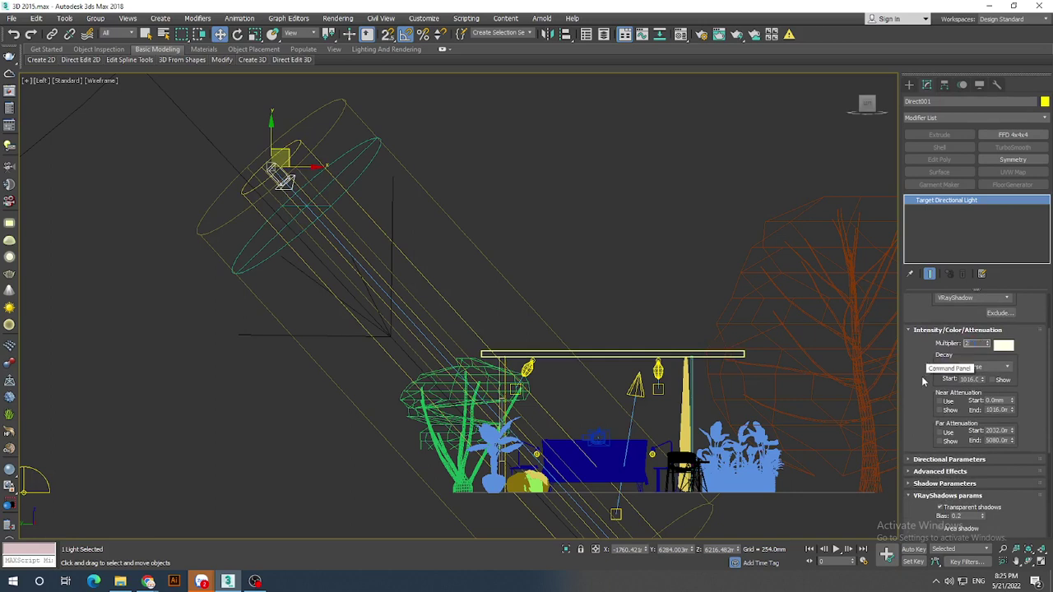
{"action": "left_click_drag", "start_coordinate": [918, 371], "coordinate": [917, 356]}
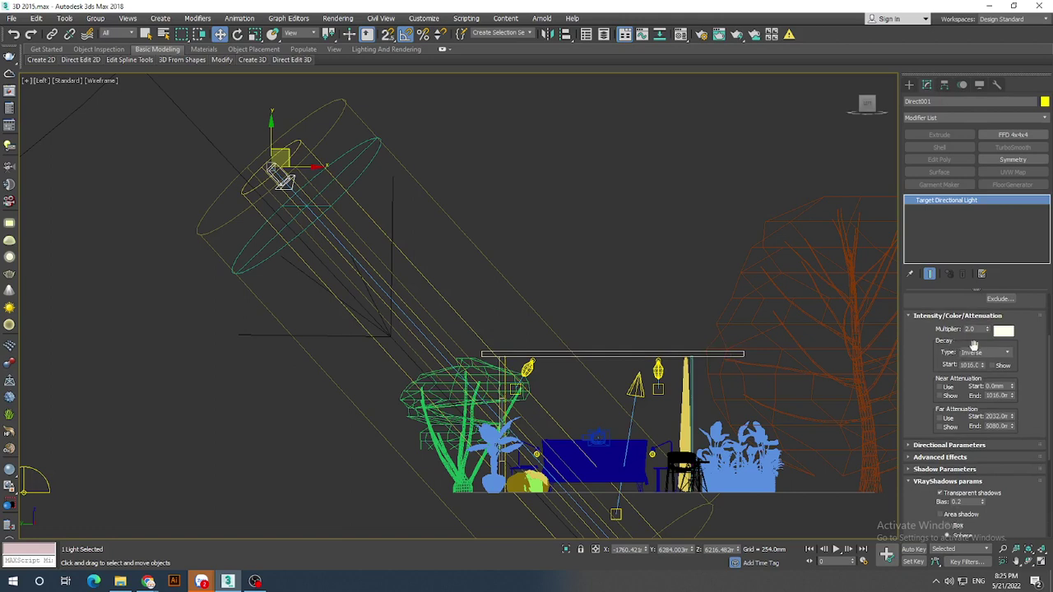
{"action": "left_click", "coordinate": [993, 356]}
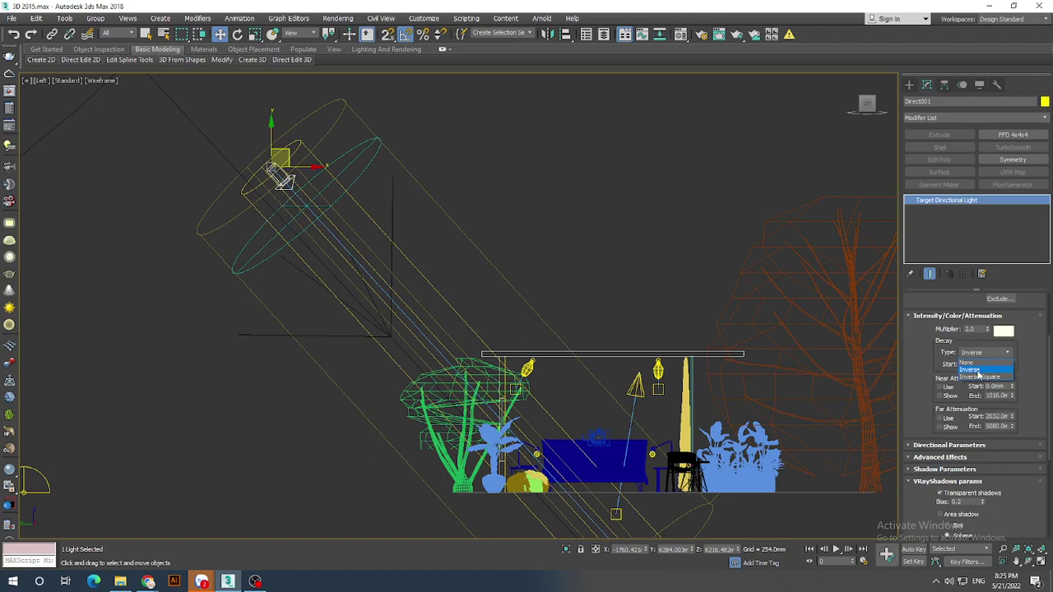
{"action": "left_click", "coordinate": [979, 375]}
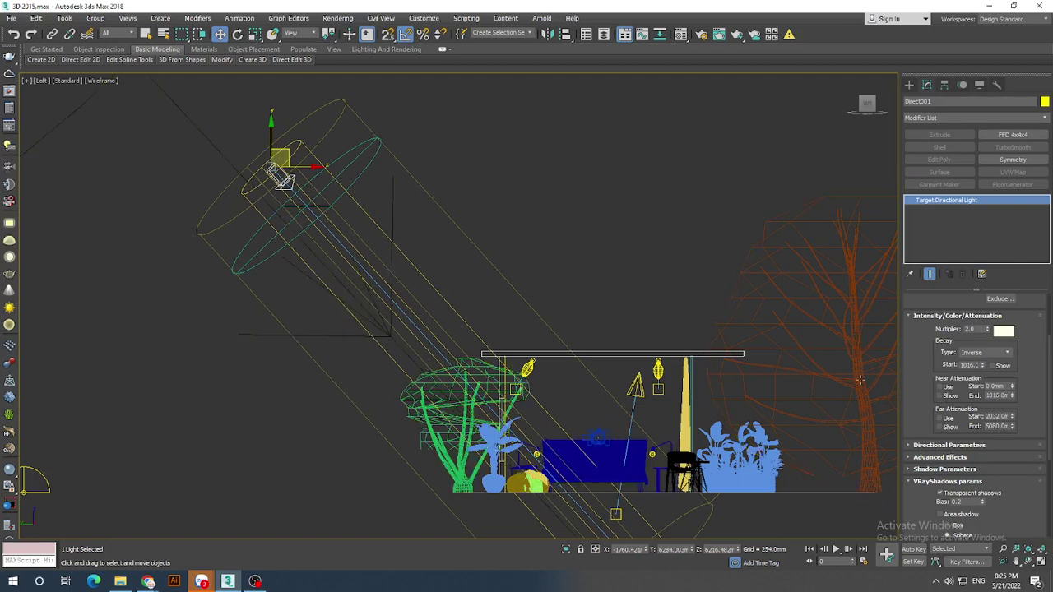
- Pan to show Direct001's source and display its 762.0/1905.0 mm cone settings
{"action": "middle_click_drag", "start_coordinate": [601, 354], "coordinate": [558, 182]}
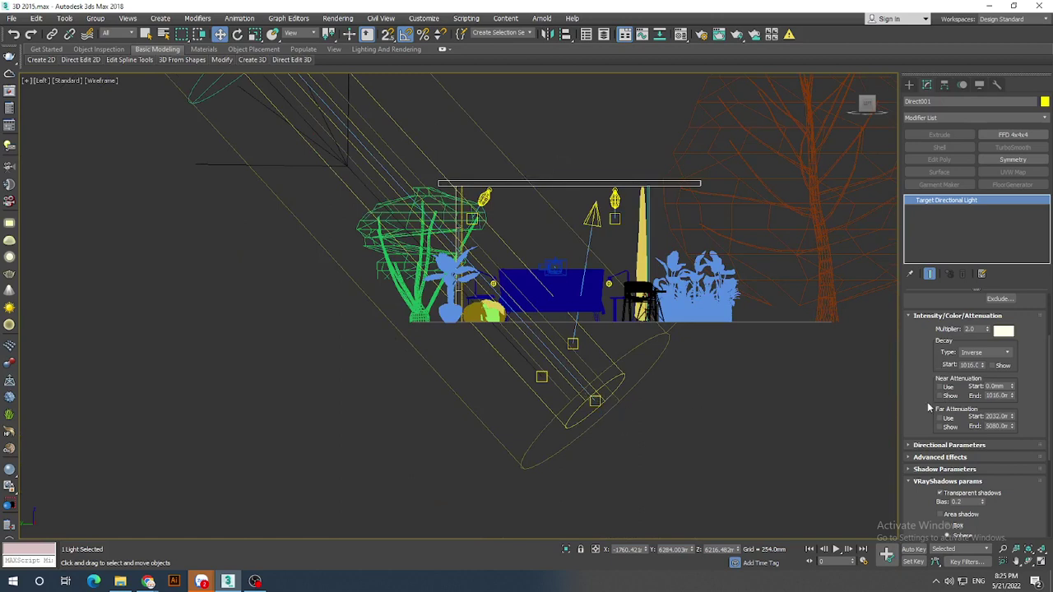
{"action": "left_click_drag", "start_coordinate": [915, 417], "coordinate": [916, 397]}
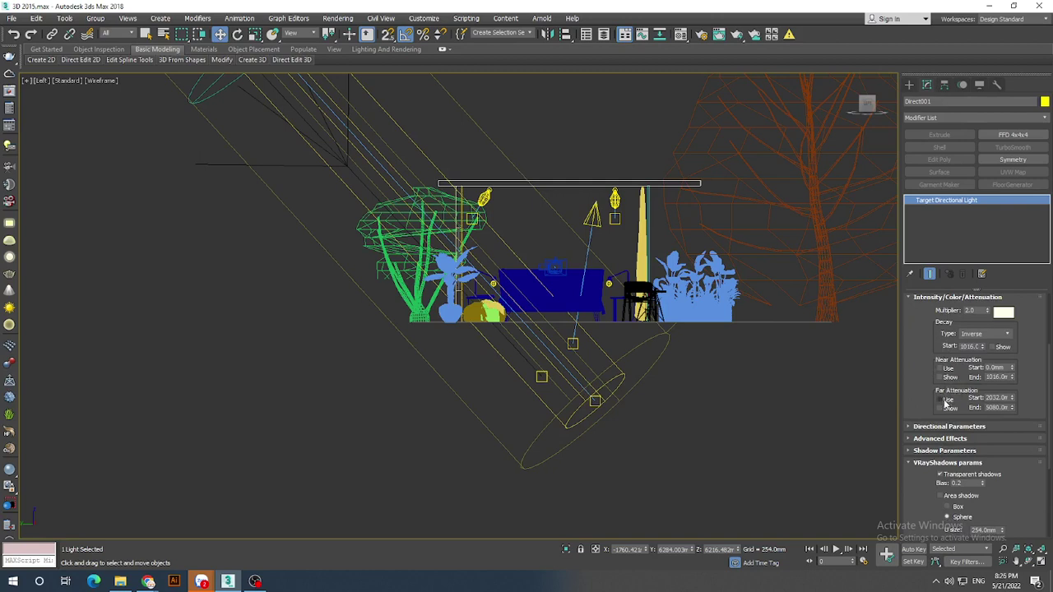
{"action": "left_click_drag", "start_coordinate": [911, 397], "coordinate": [917, 337]}
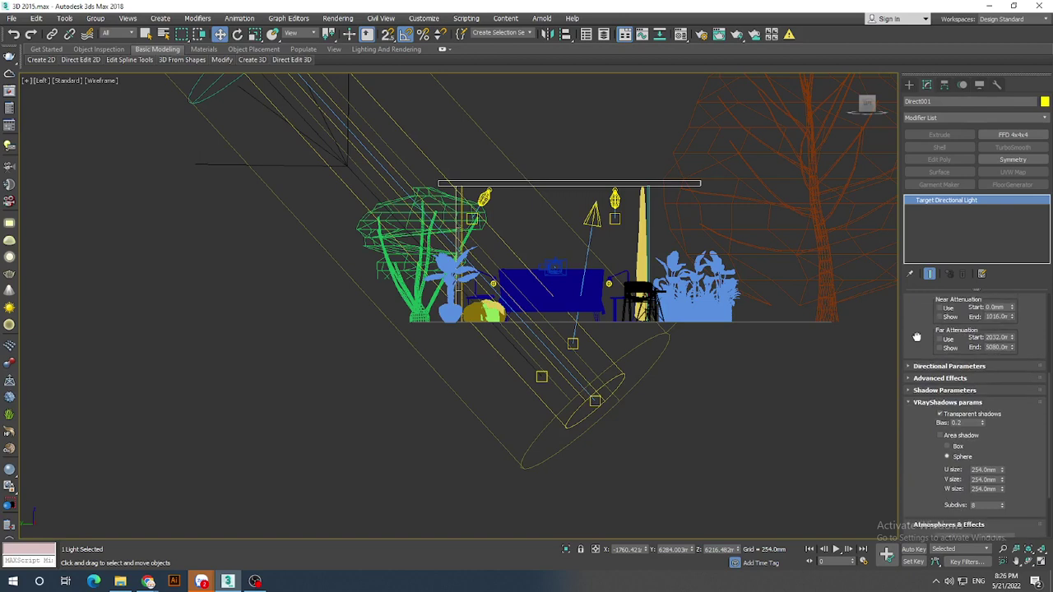
{"action": "left_click", "coordinate": [913, 370]}
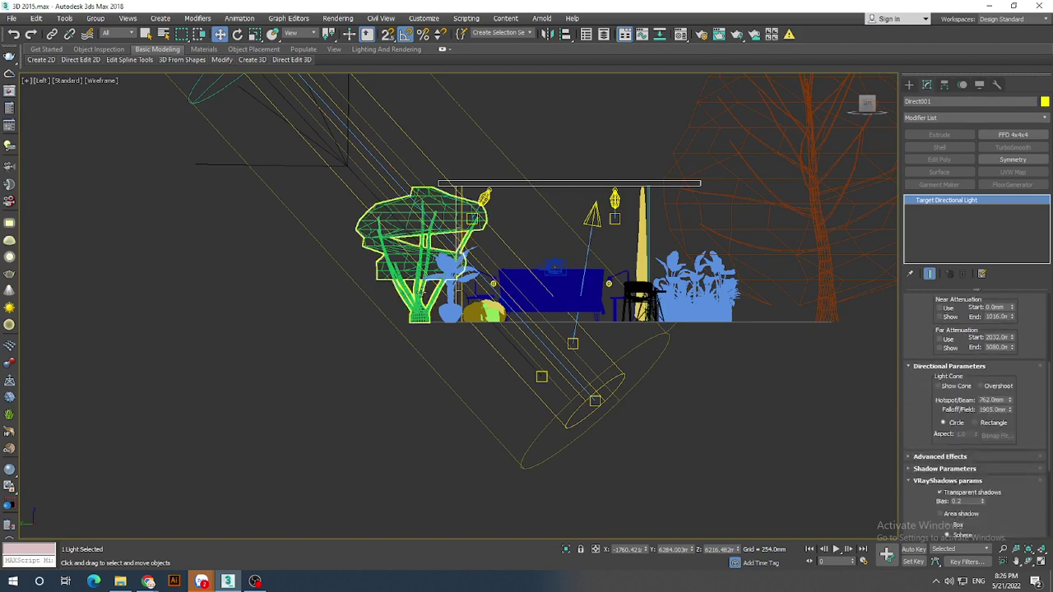
{"action": "left_click", "coordinate": [588, 234]}
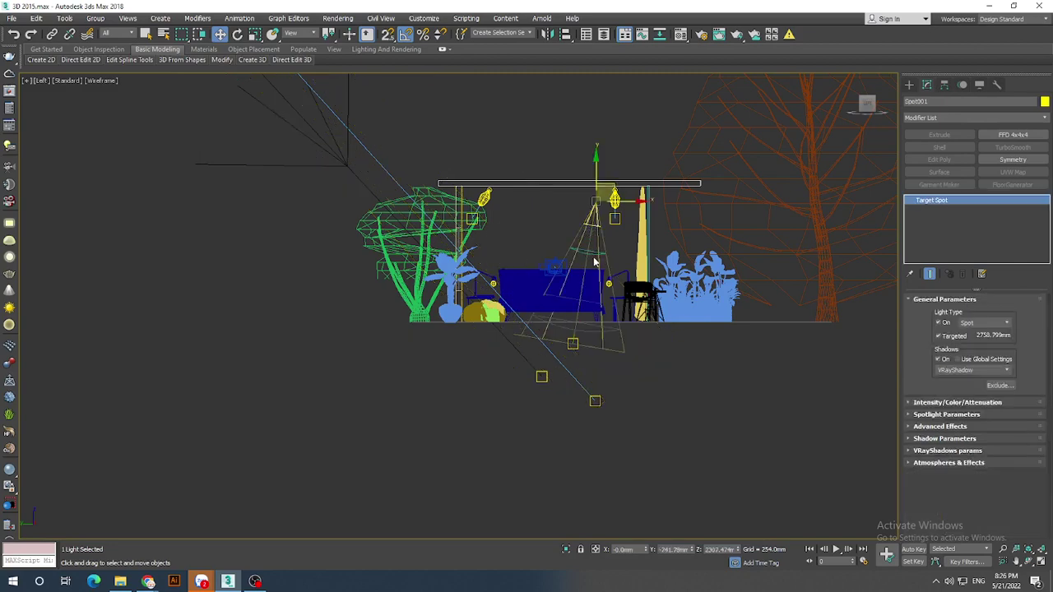
{"action": "middle_click_drag", "start_coordinate": [546, 223], "coordinate": [588, 346]}
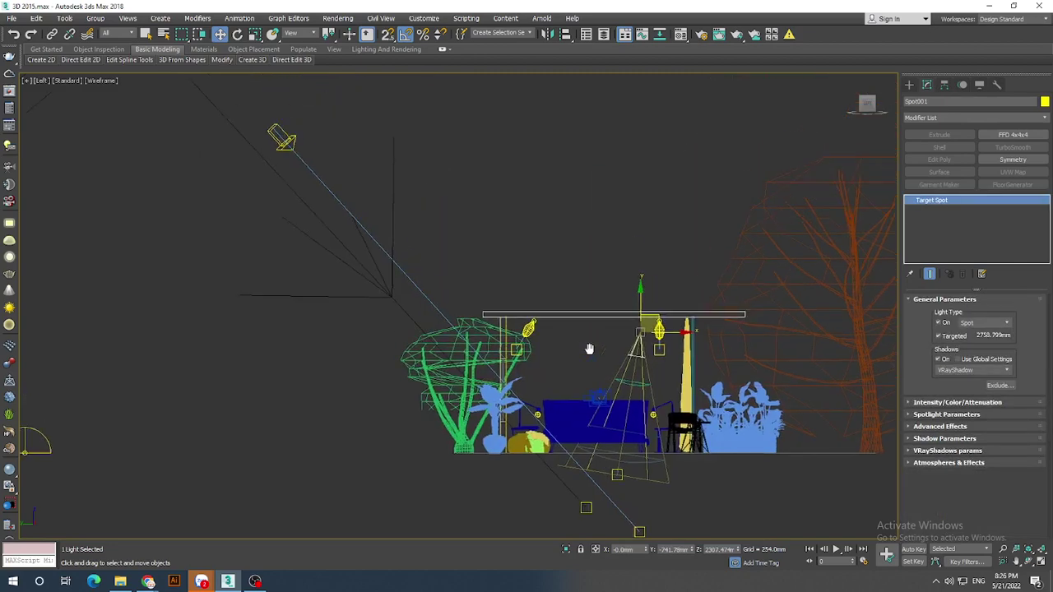
{"action": "left_click", "coordinate": [307, 149]}
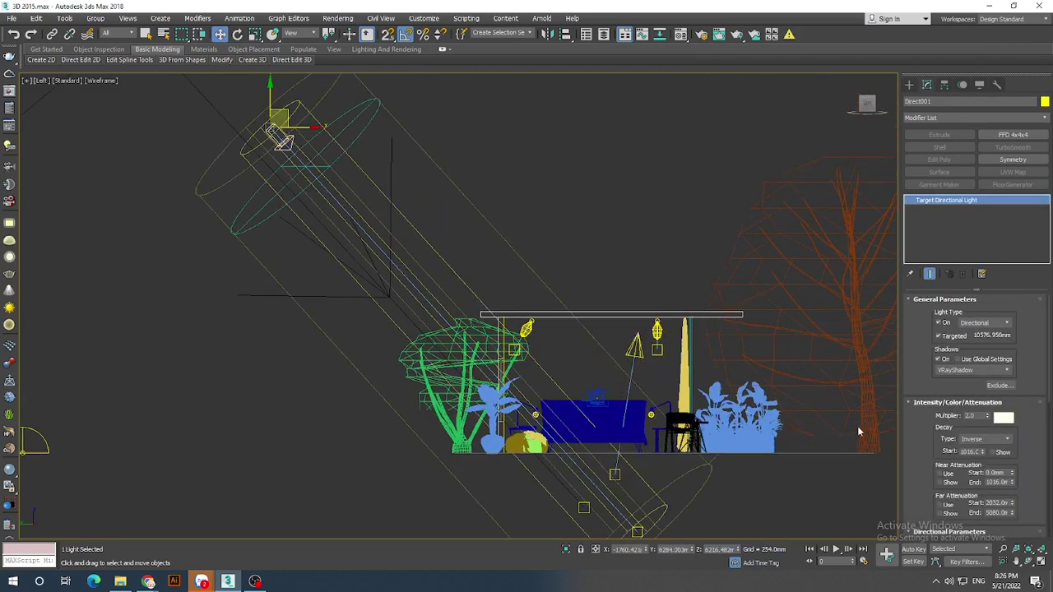
{"action": "scroll", "coordinate": [917, 444], "scroll_direction": "down", "scroll_amount": 2}
{"action": "scroll", "coordinate": [913, 428], "scroll_direction": "down", "scroll_amount": 3}
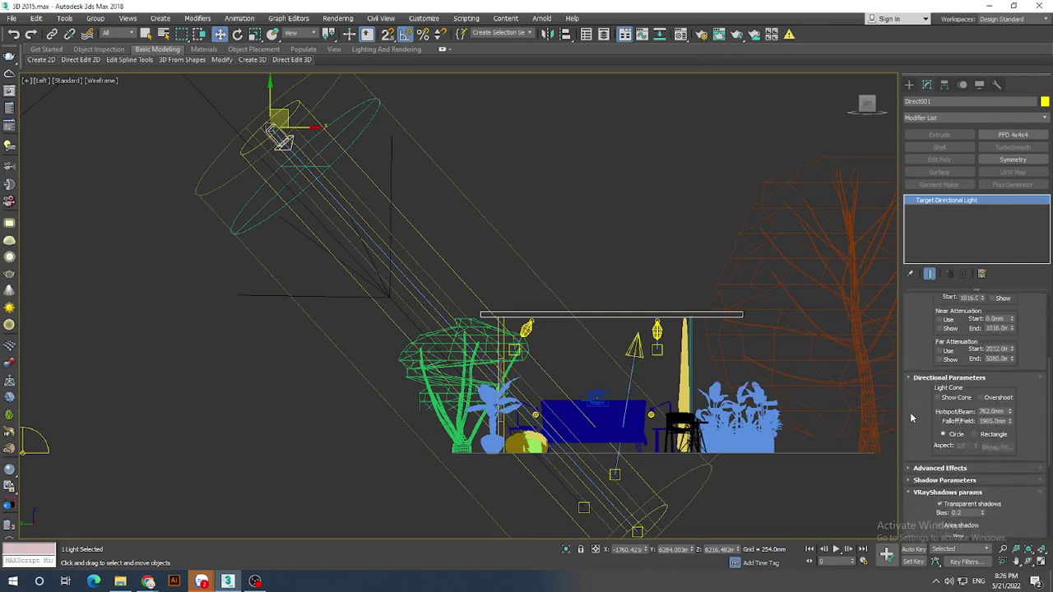
- Set Direct001's hotspot/beam to 100 mm and reduce its falloff to about 1244.6 mm
{"action": "left_click", "coordinate": [1008, 417]}
{"action": "left_click_drag", "start_coordinate": [1010, 413], "coordinate": [1011, 420]}
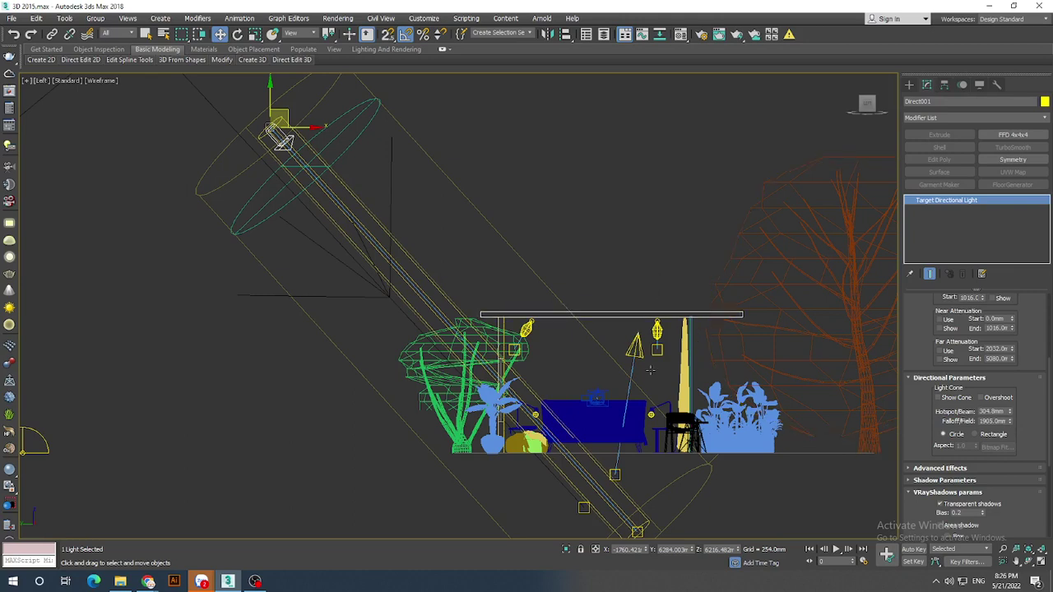
{"action": "left_click_drag", "start_coordinate": [1010, 413], "coordinate": [1012, 422]}
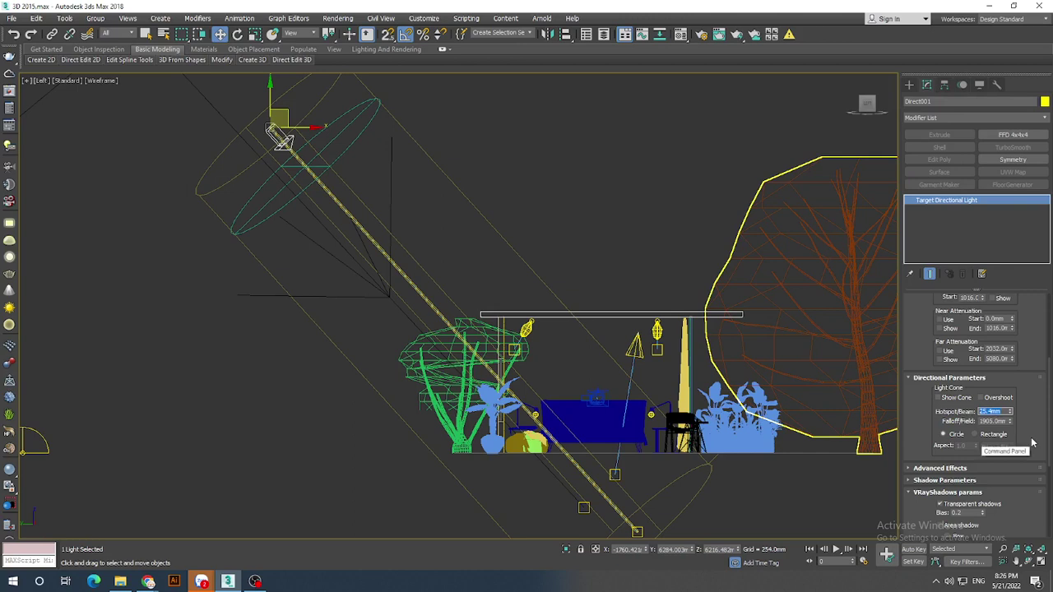
{"action": "type", "text": "100"}
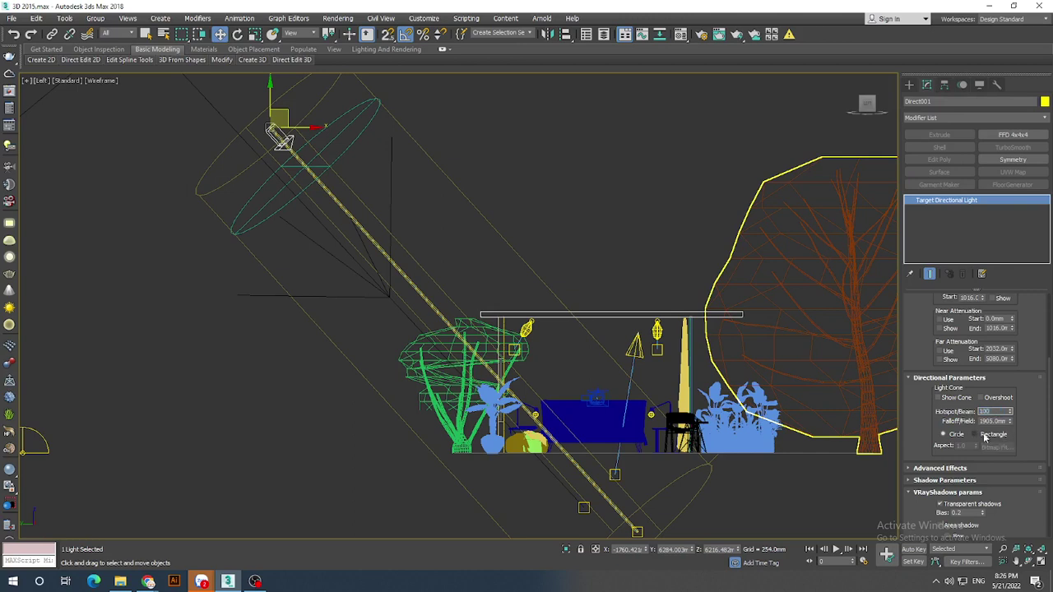
{"action": "key", "text": "Return"}
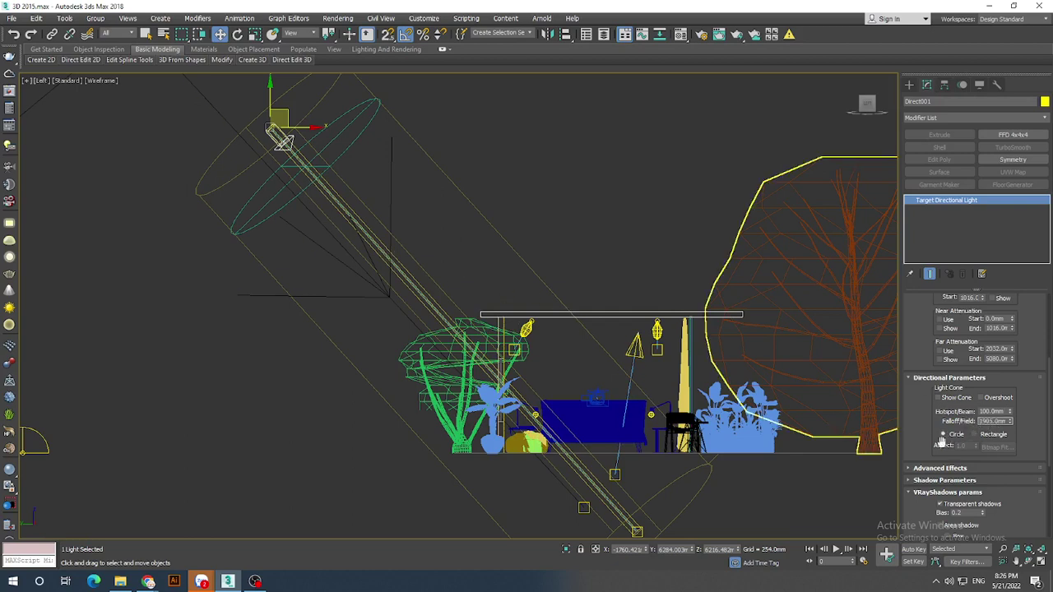
{"action": "left_click_drag", "start_coordinate": [922, 440], "coordinate": [905, 391]}
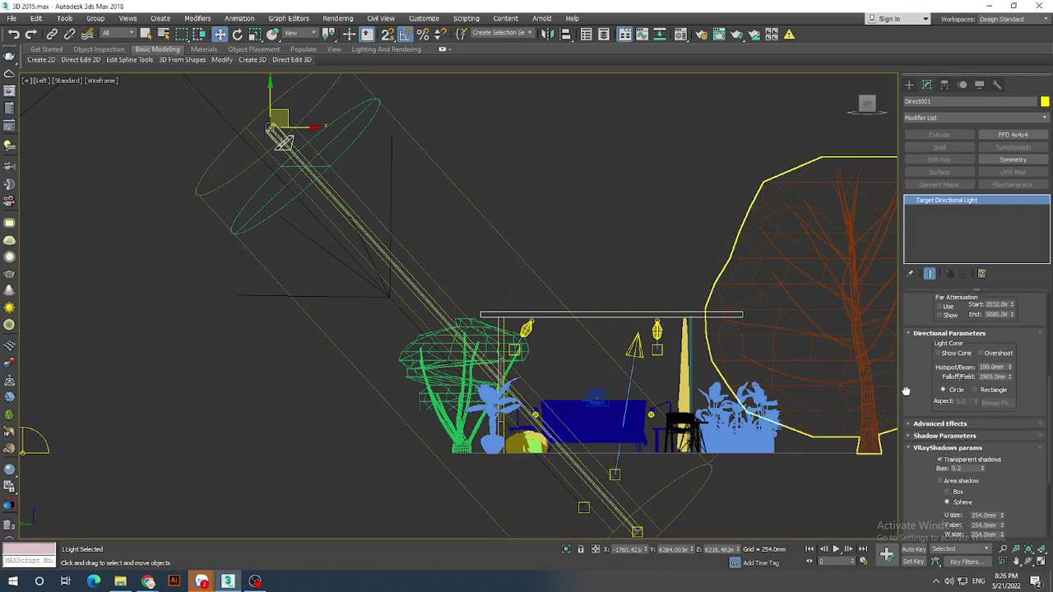
{"action": "left_click_drag", "start_coordinate": [1010, 377], "coordinate": [1011, 390]}
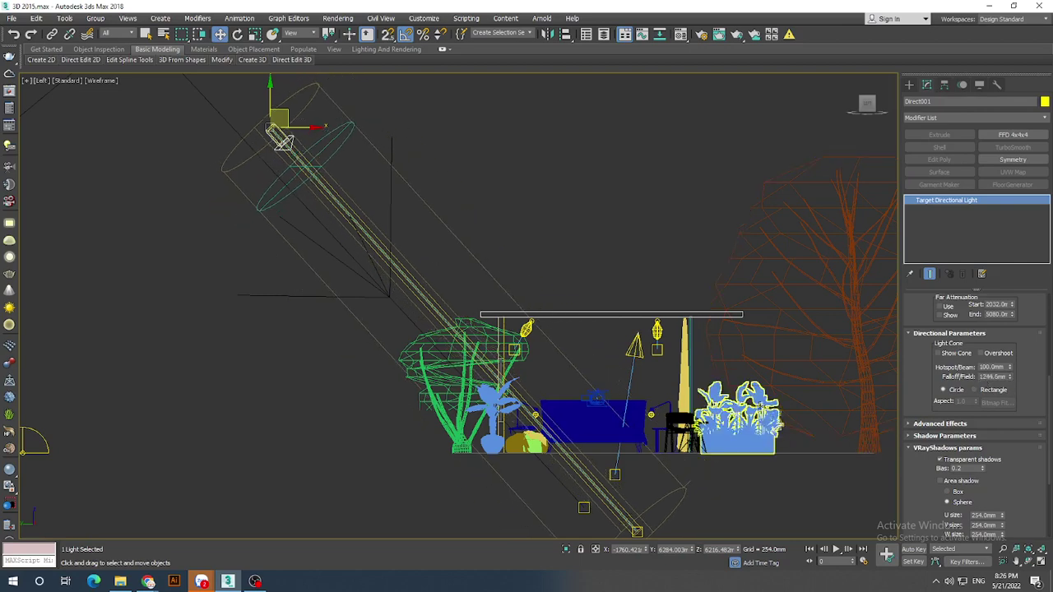
- In Top view, move the sun light's target slightly to the right along X
{"action": "middle_click_drag", "start_coordinate": [463, 247], "coordinate": [458, 265]}
{"action": "key", "text": "t"}
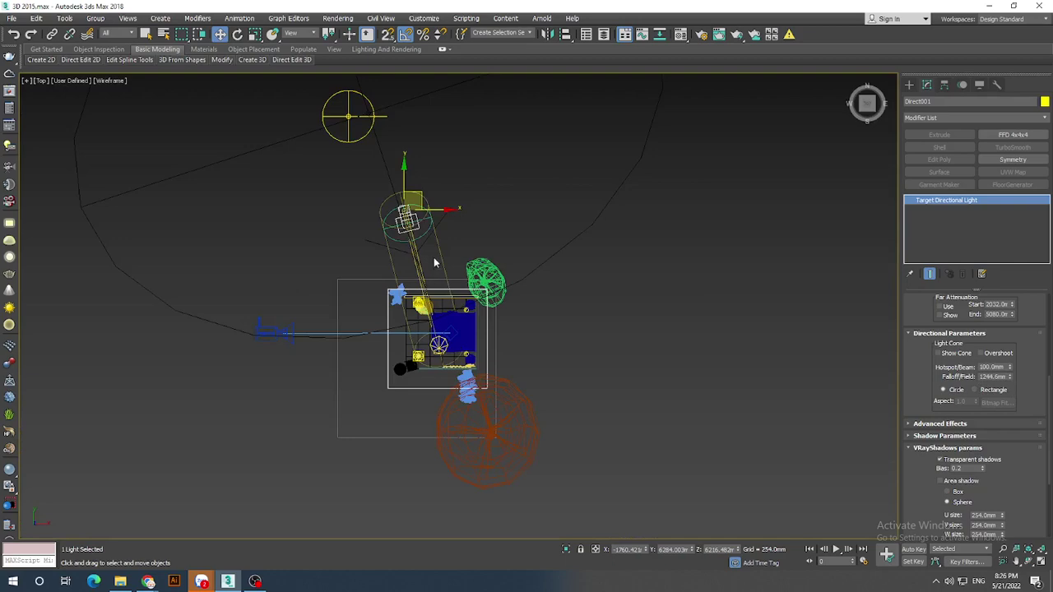
{"action": "scroll", "coordinate": [434, 257], "scroll_direction": "up", "scroll_amount": 5}
{"action": "scroll", "coordinate": [427, 318], "scroll_direction": "up", "scroll_amount": 4}
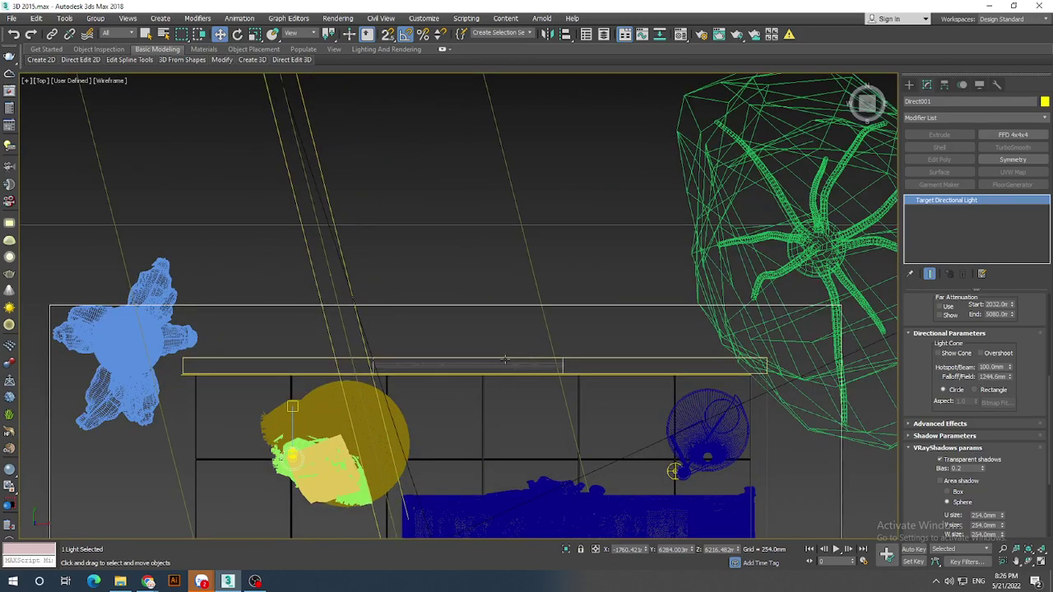
{"action": "left_click", "coordinate": [349, 273]}
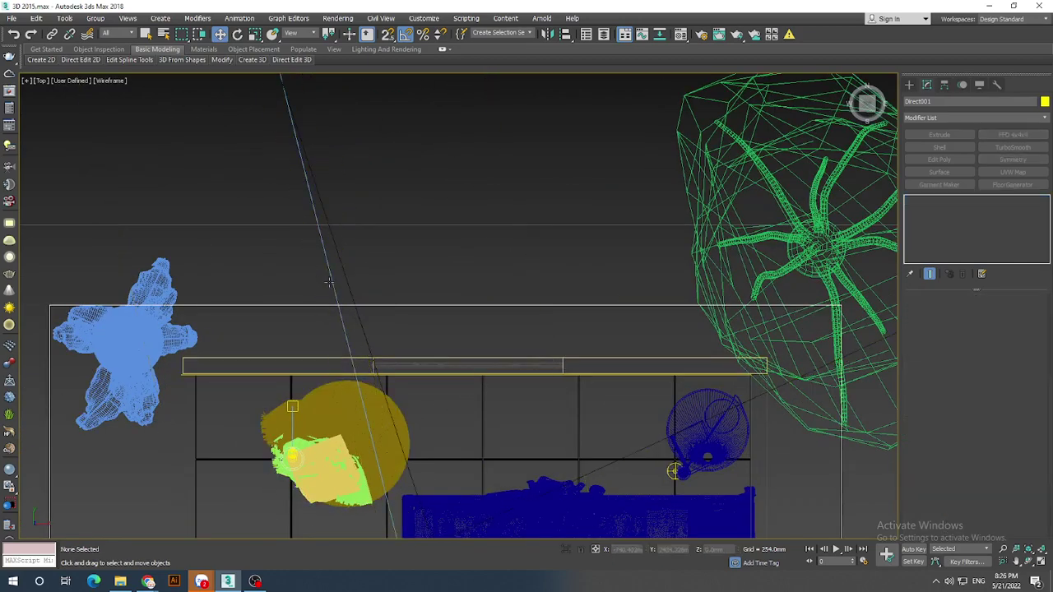
{"action": "left_click_drag", "start_coordinate": [356, 245], "coordinate": [425, 231]}
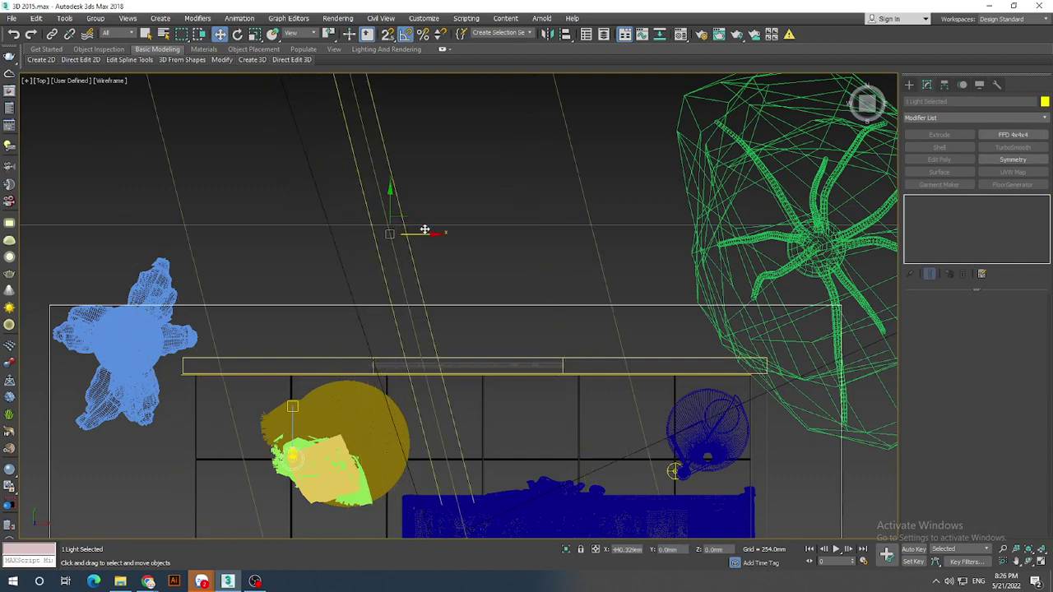
- Confirm Direct001's Advanced Effects already list a Volume Light, then return to Spot001
{"action": "key", "text": "l"}
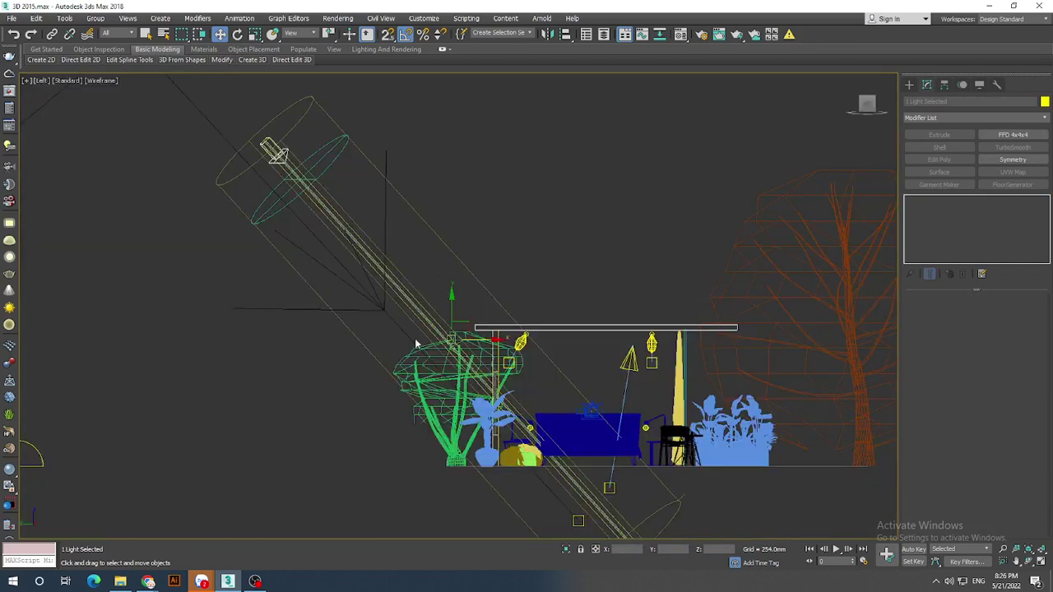
{"action": "left_click", "coordinate": [557, 164]}
{"action": "left_click", "coordinate": [275, 153]}
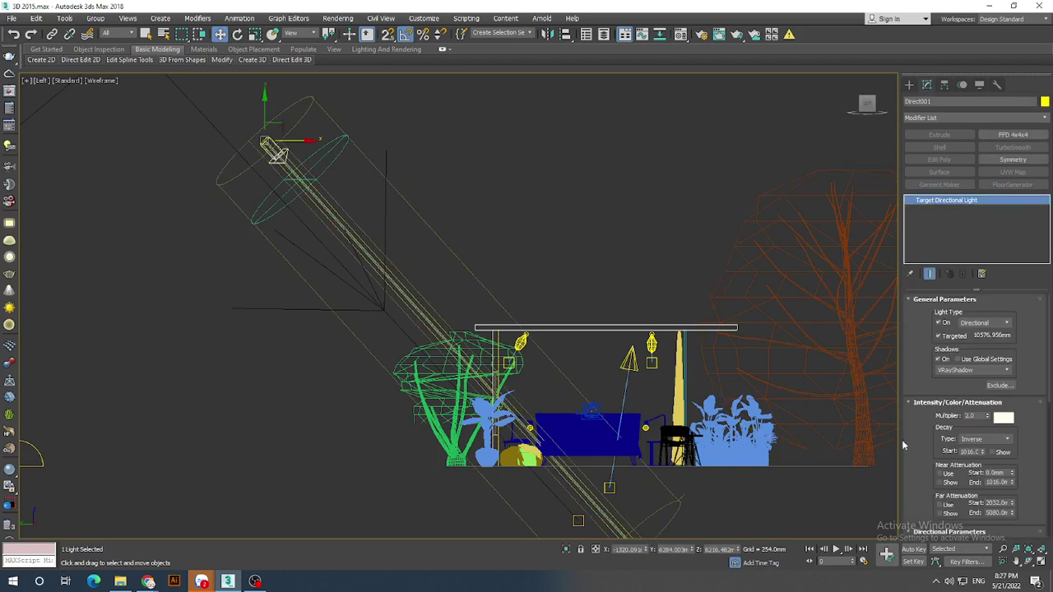
{"action": "scroll", "coordinate": [912, 465], "scroll_direction": "down", "scroll_amount": 5}
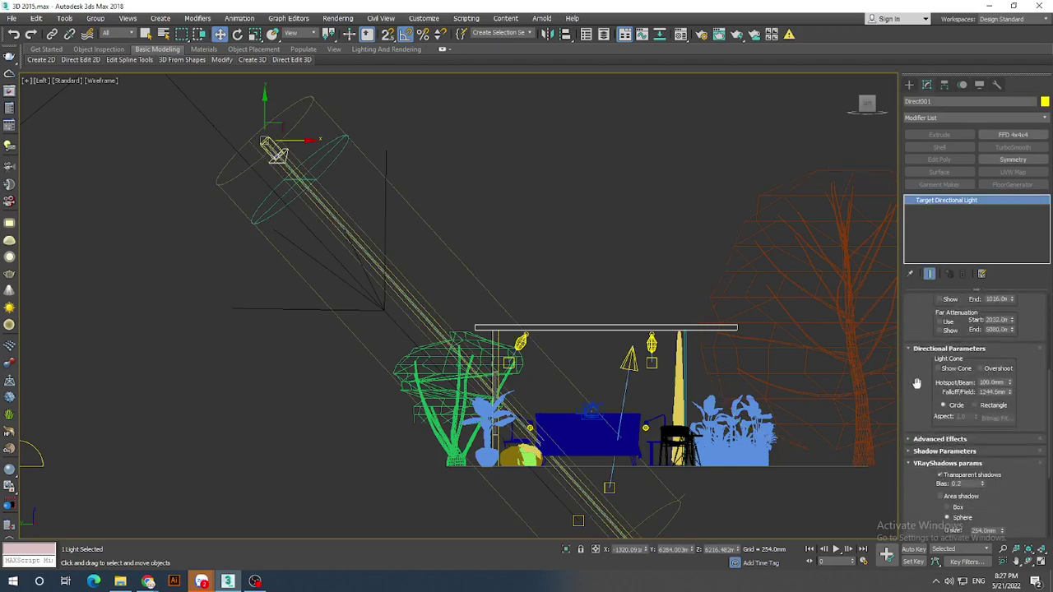
{"action": "scroll", "coordinate": [915, 411], "scroll_direction": "down", "scroll_amount": 2}
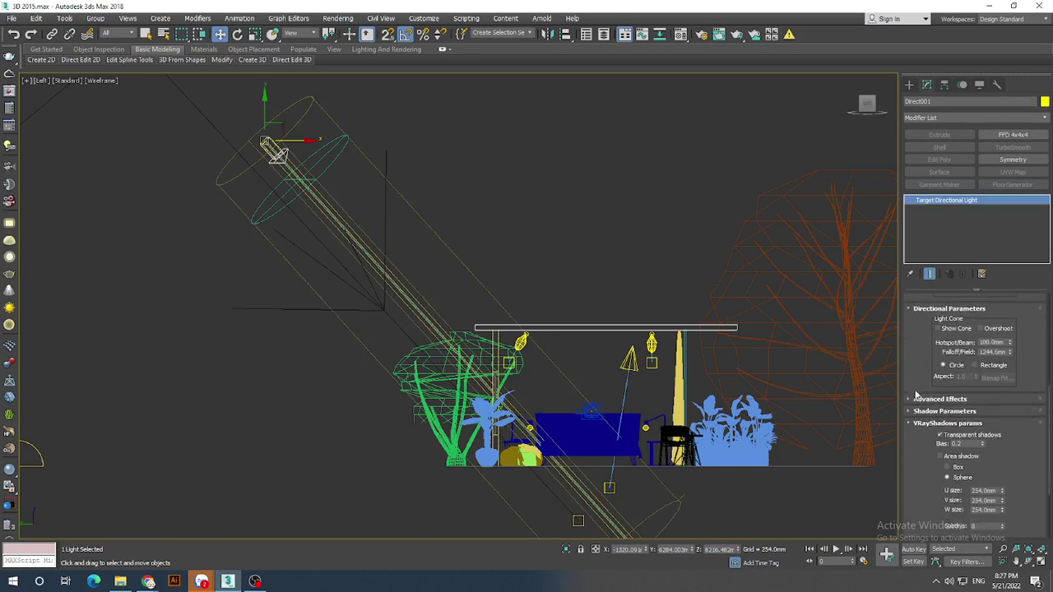
{"action": "left_click", "coordinate": [917, 400]}
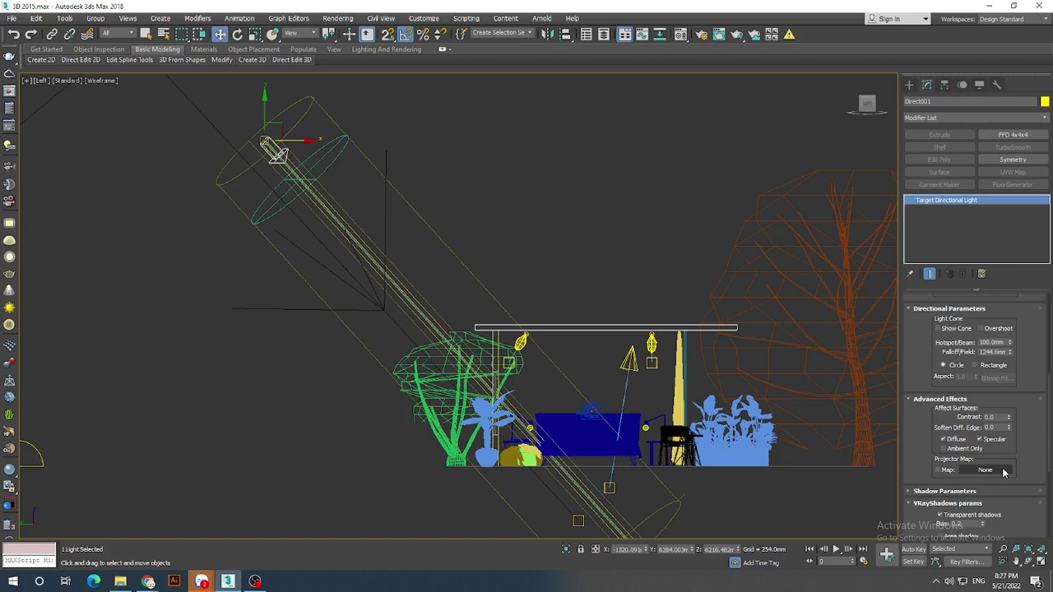
{"action": "left_click_drag", "start_coordinate": [919, 464], "coordinate": [934, 373]}
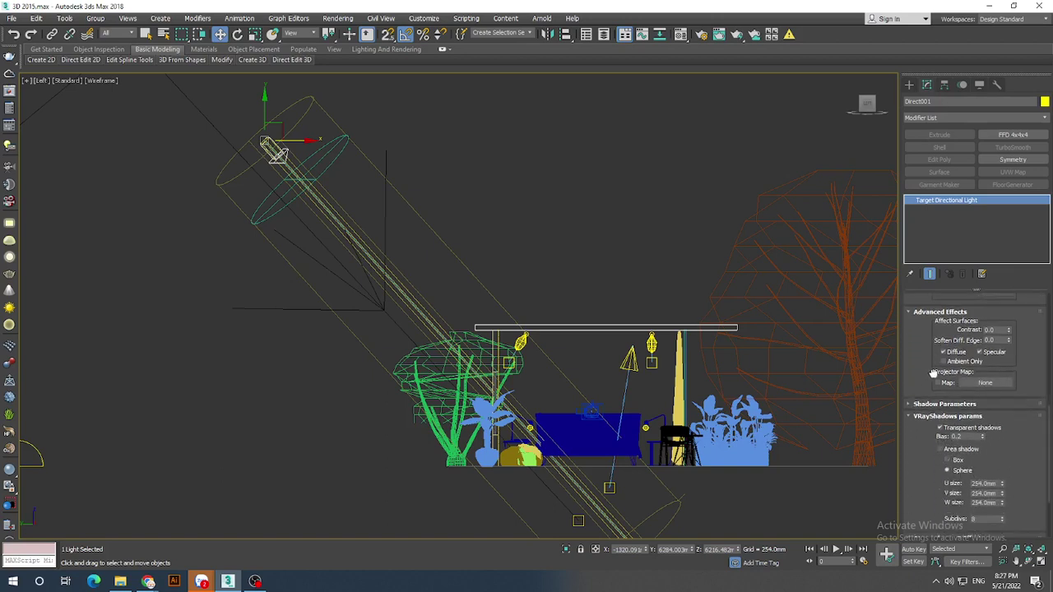
{"action": "left_click_drag", "start_coordinate": [918, 453], "coordinate": [923, 387]}
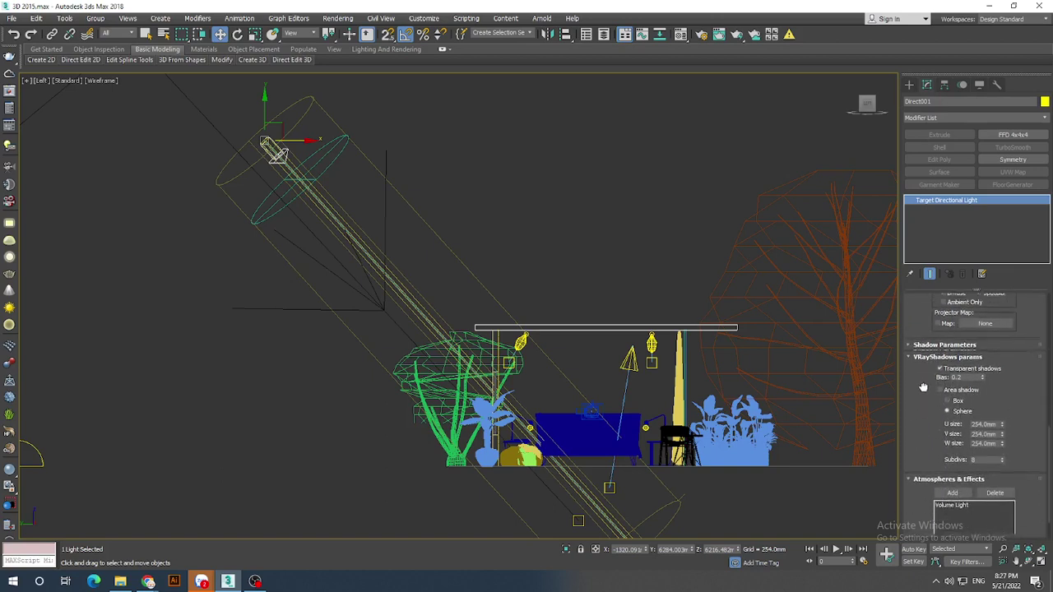
{"action": "scroll", "coordinate": [923, 387], "scroll_direction": "down", "scroll_amount": 1}
{"action": "scroll", "coordinate": [923, 387], "scroll_direction": "down", "scroll_amount": 1}
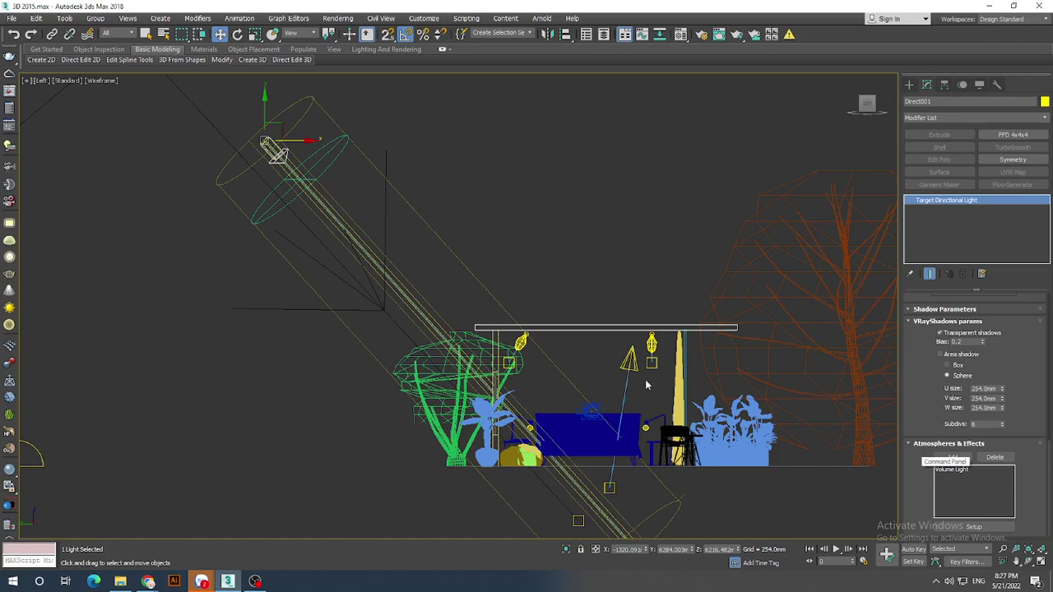
{"action": "key", "text": "ctrl+z"}
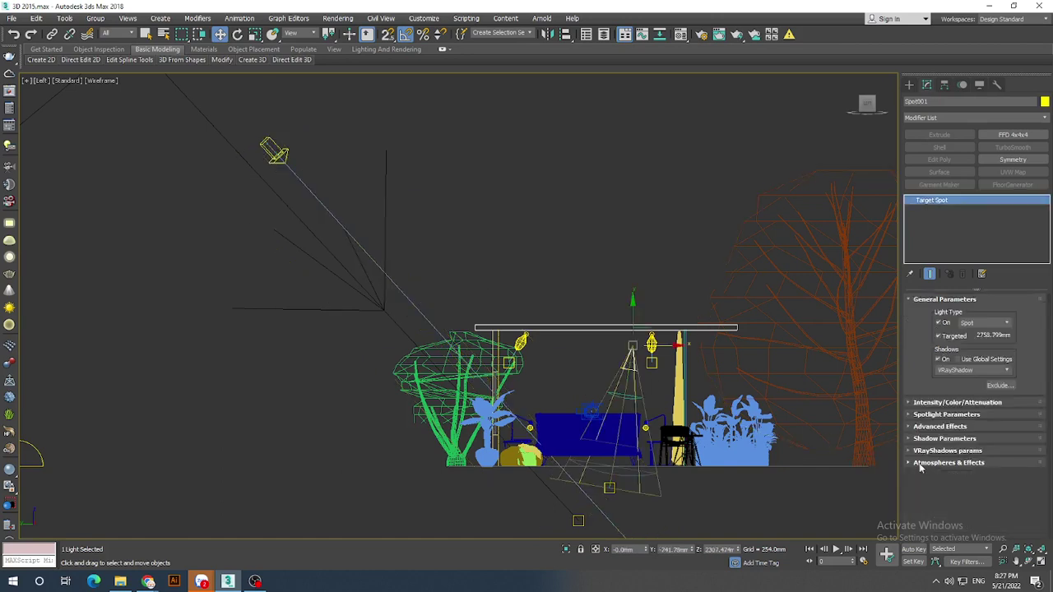
- Add a Volume Light atmosphere to Spot001 and open its Setup
{"action": "left_click", "coordinate": [921, 464]}
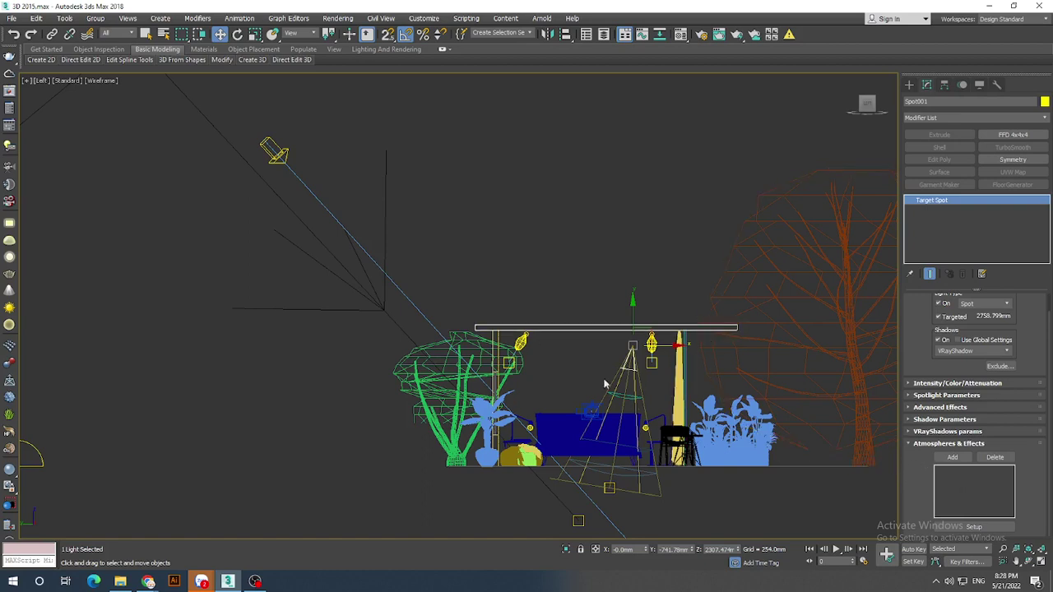
{"action": "left_click", "coordinate": [952, 460]}
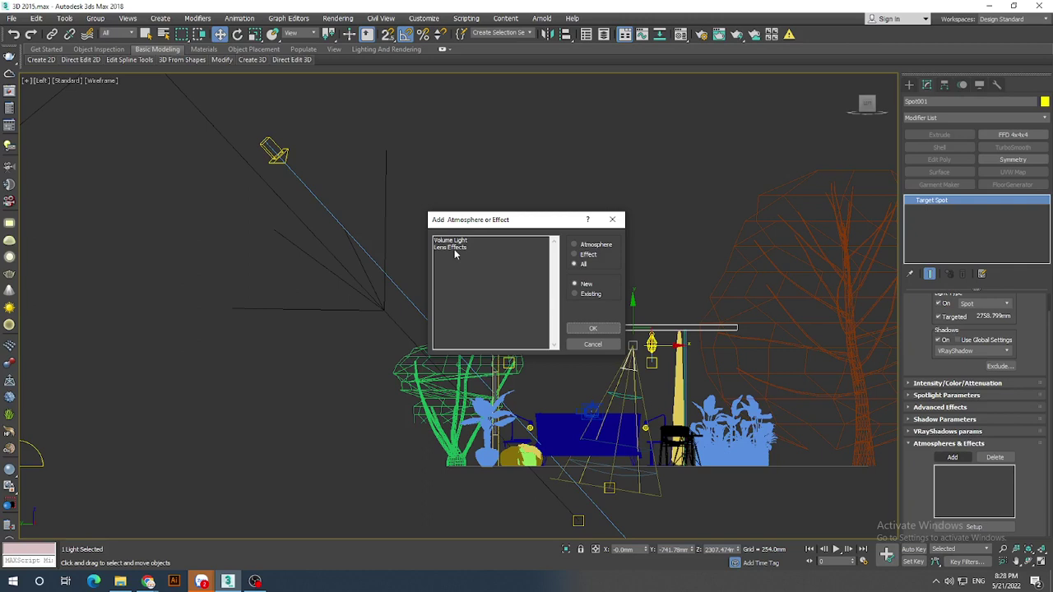
{"action": "left_click", "coordinate": [454, 242]}
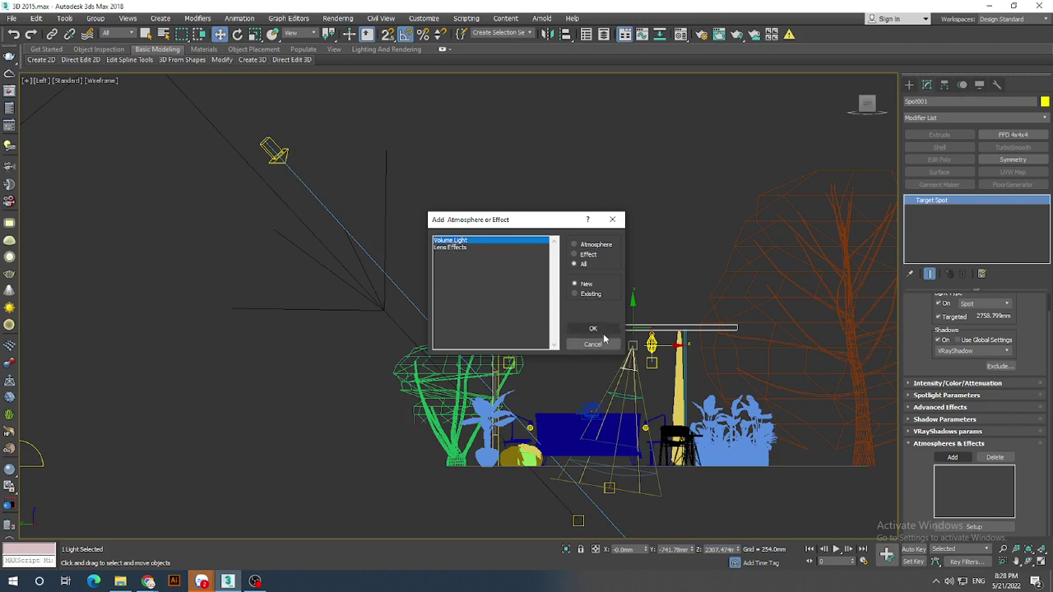
{"action": "left_click", "coordinate": [600, 330]}
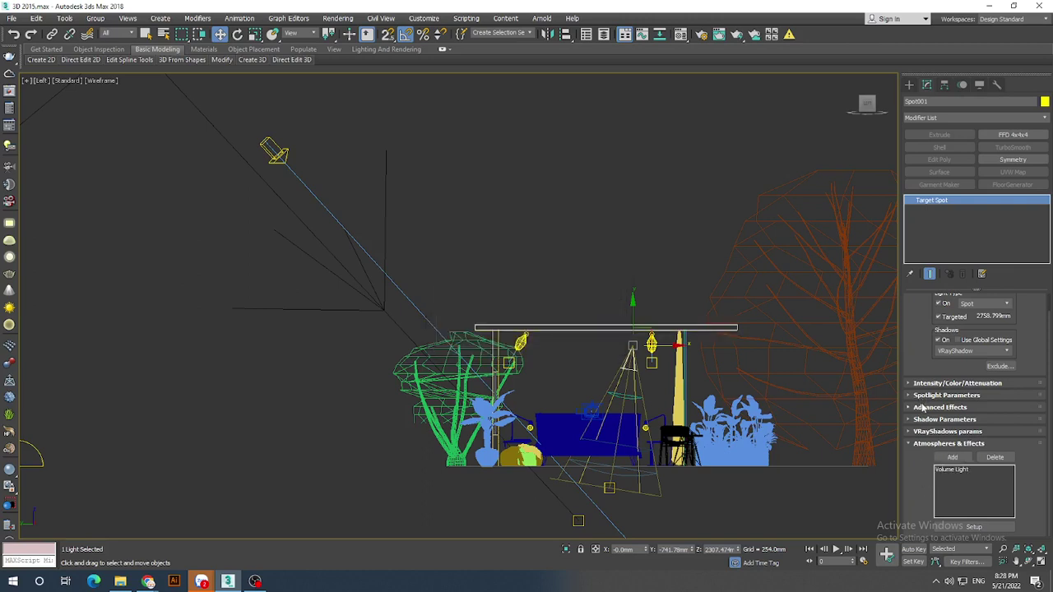
{"action": "left_click", "coordinate": [953, 471]}
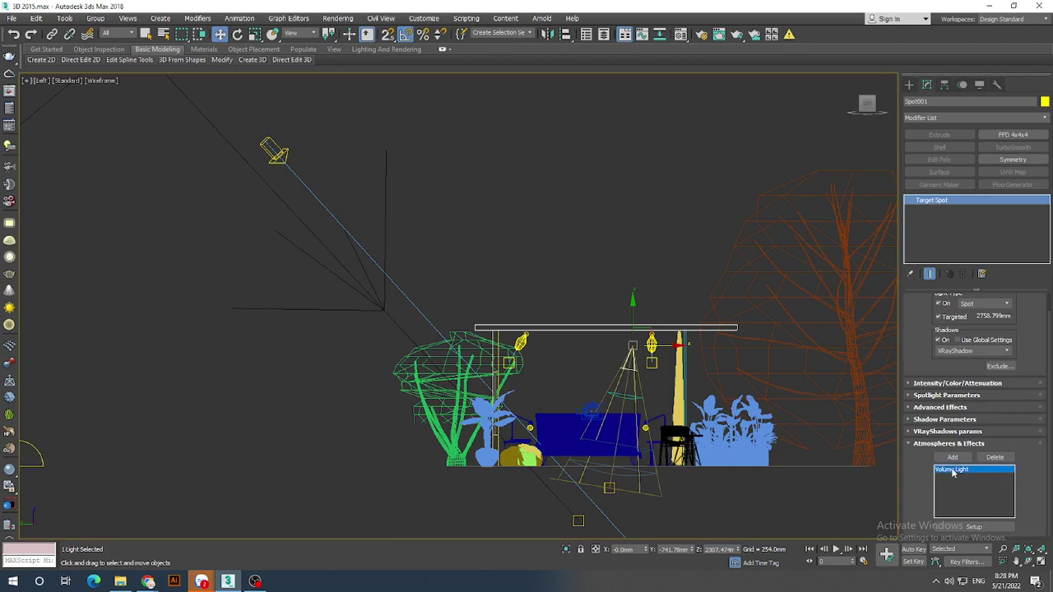
{"action": "left_click", "coordinate": [977, 527]}
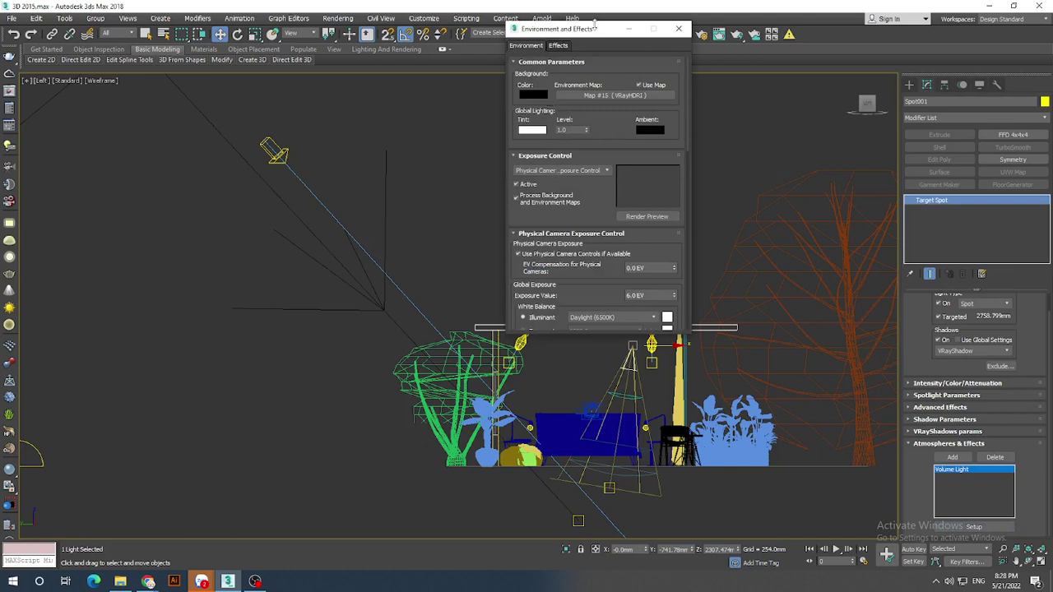
- Delete the duplicate Volume Light entries, leaving just one
{"action": "scroll", "coordinate": [601, 210], "scroll_direction": "down", "scroll_amount": 2}
{"action": "scroll", "coordinate": [609, 238], "scroll_direction": "down", "scroll_amount": 3}
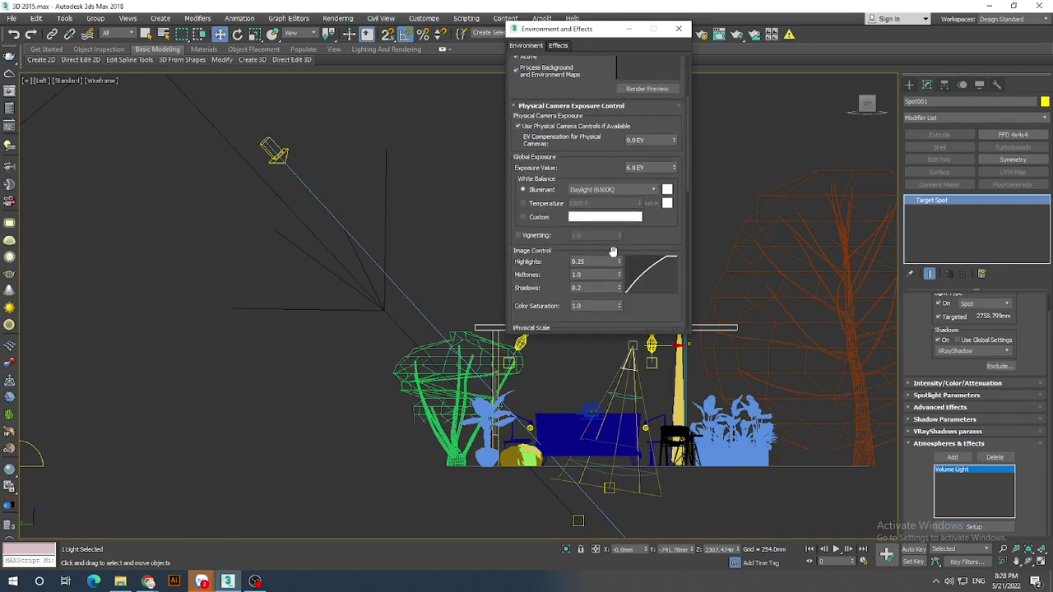
{"action": "scroll", "coordinate": [613, 251], "scroll_direction": "down", "scroll_amount": 3}
{"action": "scroll", "coordinate": [619, 272], "scroll_direction": "down", "scroll_amount": 2}
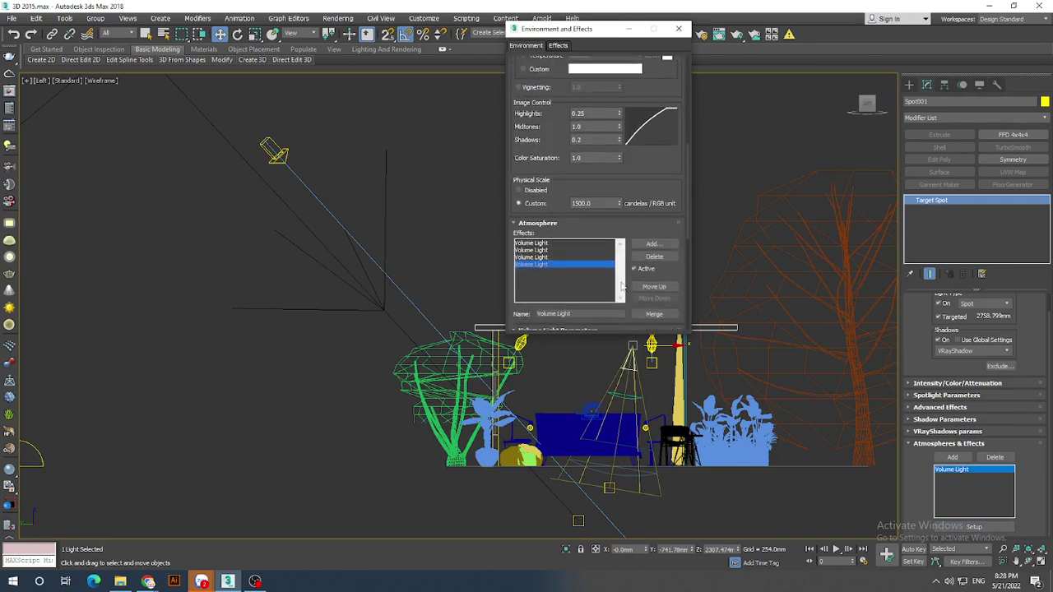
{"action": "left_click", "coordinate": [542, 258]}
{"action": "left_click", "coordinate": [659, 260]}
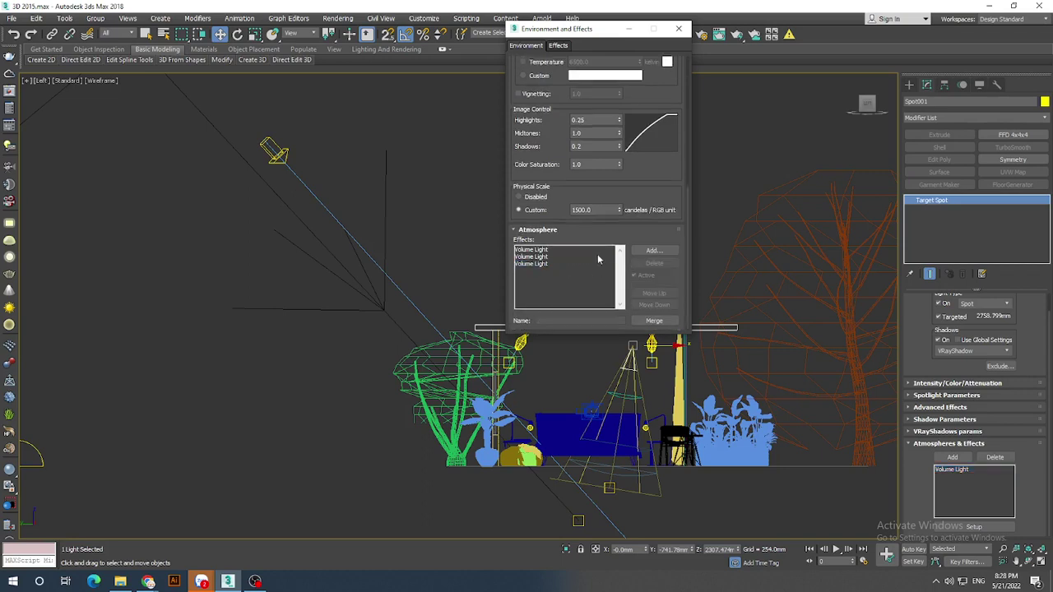
{"action": "left_click", "coordinate": [531, 257]}
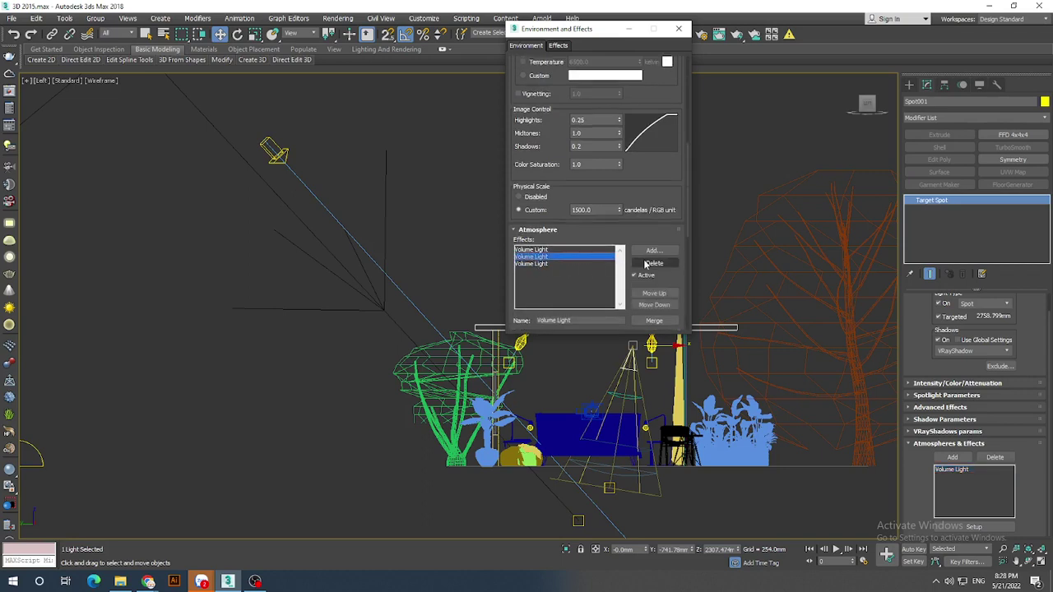
{"action": "left_click", "coordinate": [647, 264]}
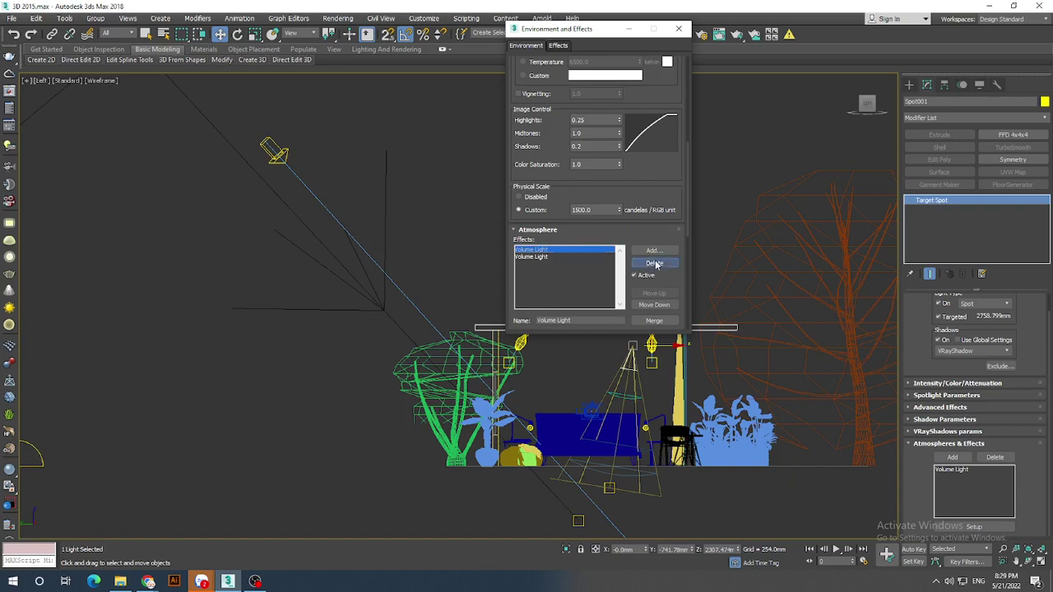
{"action": "left_click", "coordinate": [656, 263]}
{"action": "left_click", "coordinate": [534, 252]}
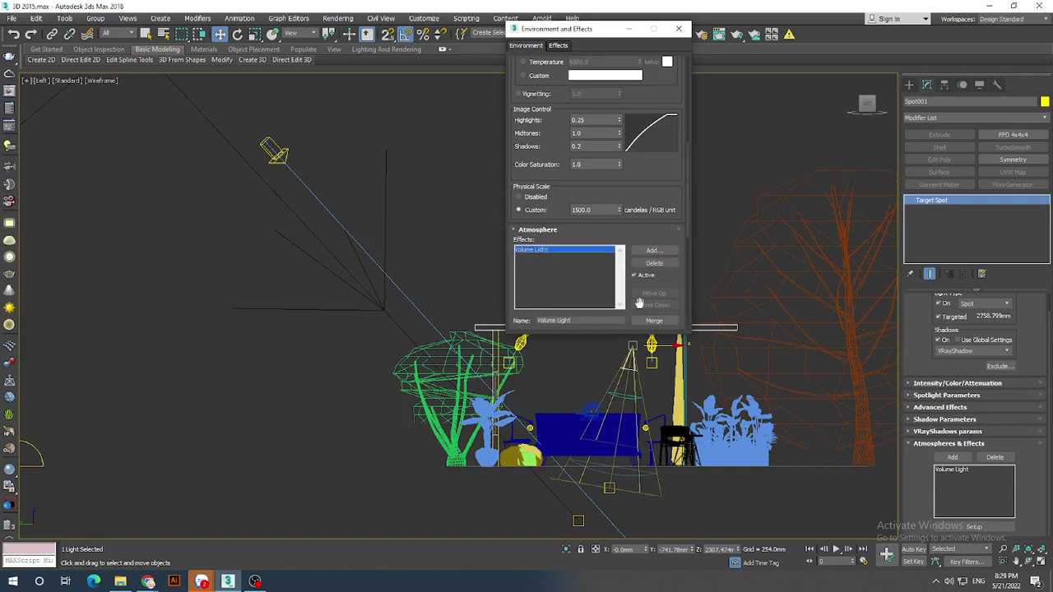
- Turn on the Volume Light's noise with amount 1.0 and size 5.0
{"action": "left_click_drag", "start_coordinate": [651, 278], "coordinate": [663, 136]}
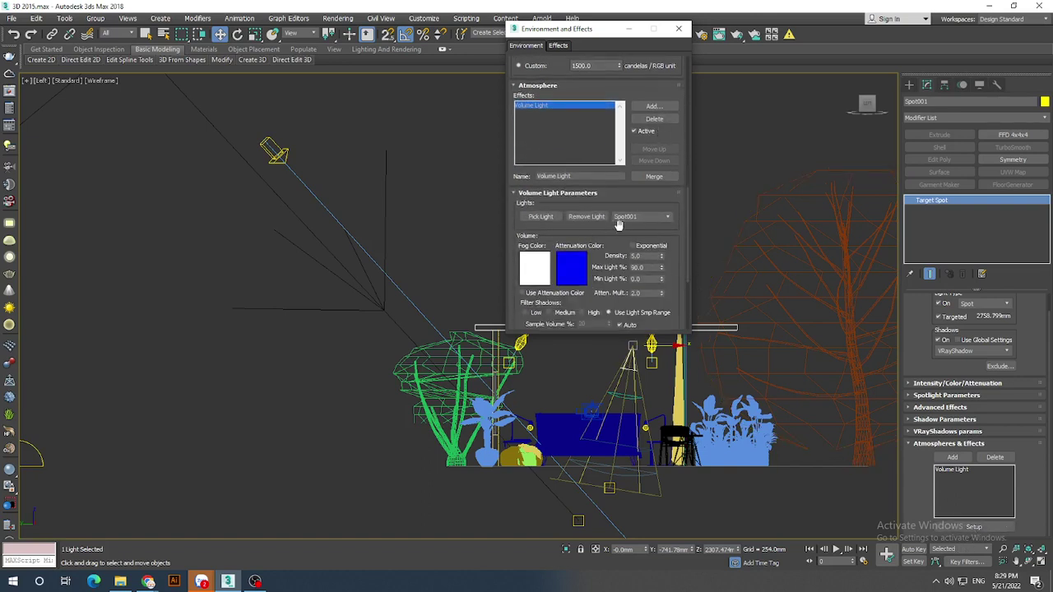
{"action": "left_click_drag", "start_coordinate": [611, 240], "coordinate": [619, 191]}
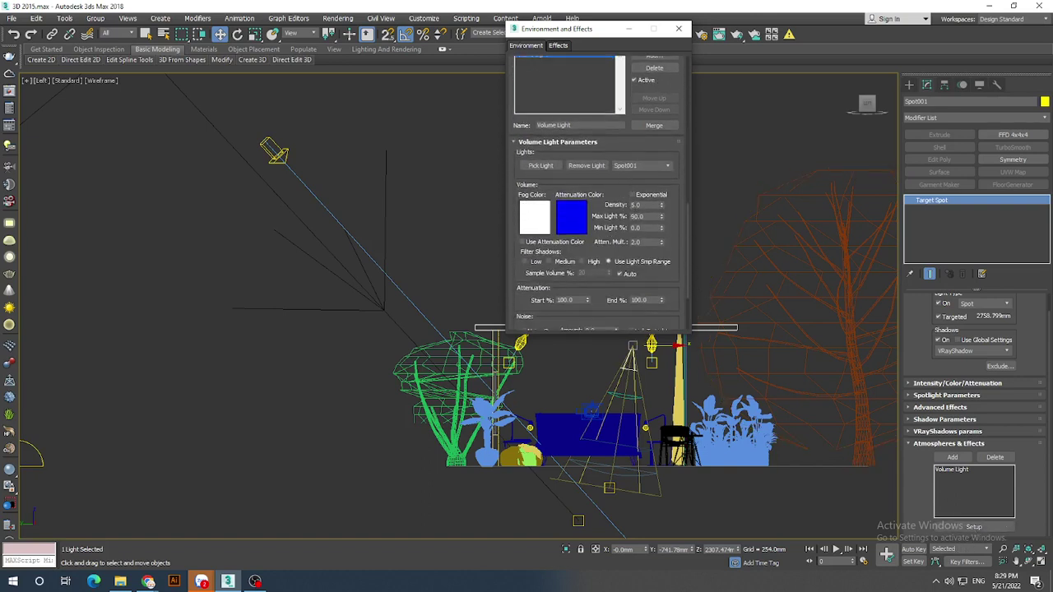
{"action": "left_click_drag", "start_coordinate": [671, 246], "coordinate": [672, 148]}
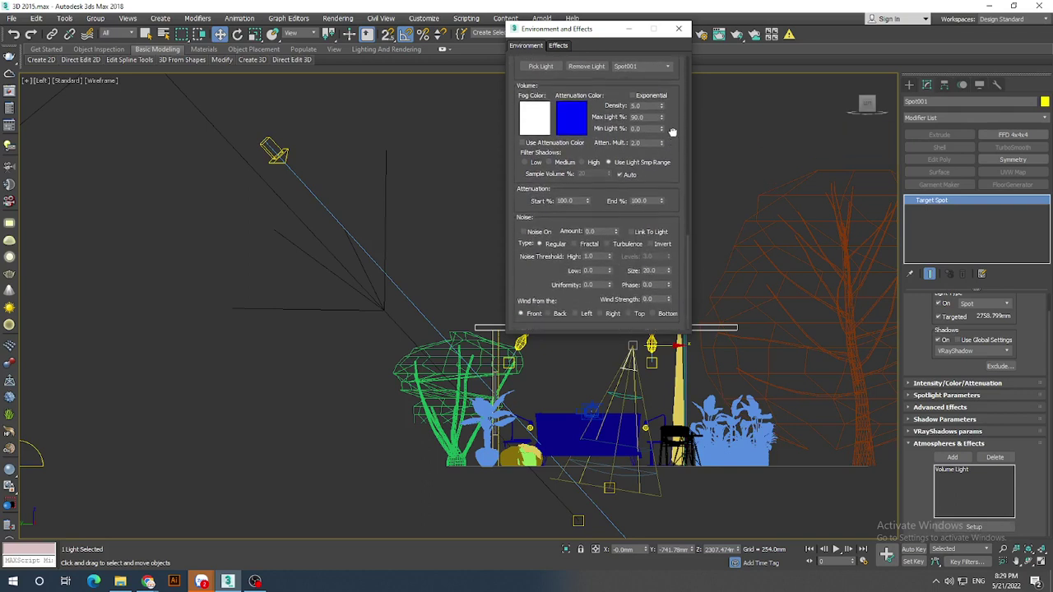
{"action": "left_click", "coordinate": [524, 232]}
{"action": "double_click", "coordinate": [596, 231]}
{"action": "type", "text": "1"}
{"action": "key", "text": "Tab"}
{"action": "type", "text": "5"}
{"action": "key", "text": "Return"}
{"action": "left_click", "coordinate": [679, 30]}
- Add a Volume Light atmosphere to Direct001 and open its Setup
{"action": "left_click", "coordinate": [985, 304]}
{"action": "left_click", "coordinate": [976, 326]}
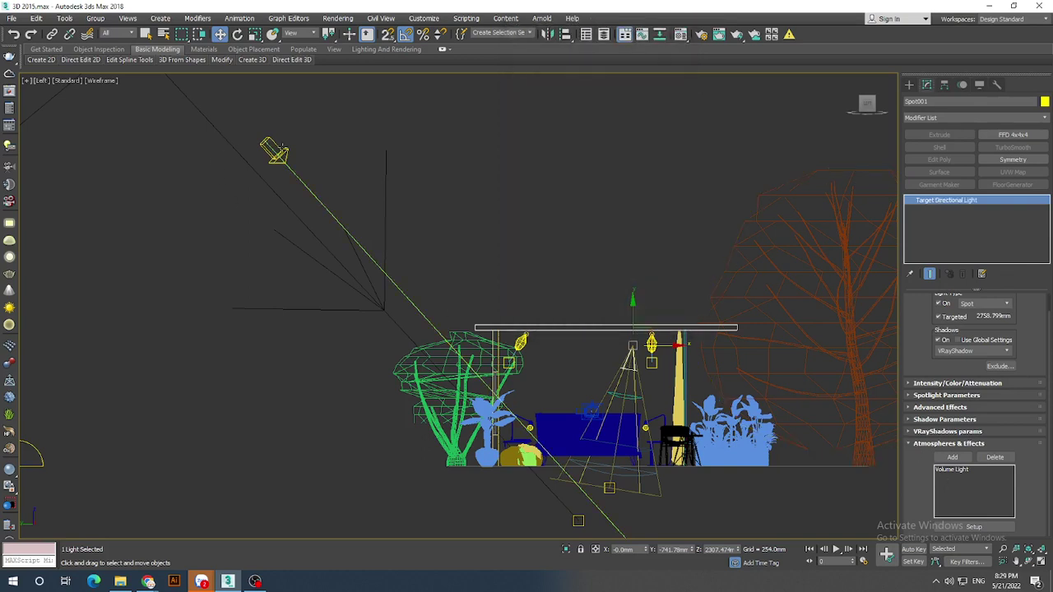
{"action": "left_click_drag", "start_coordinate": [924, 453], "coordinate": [920, 316]}
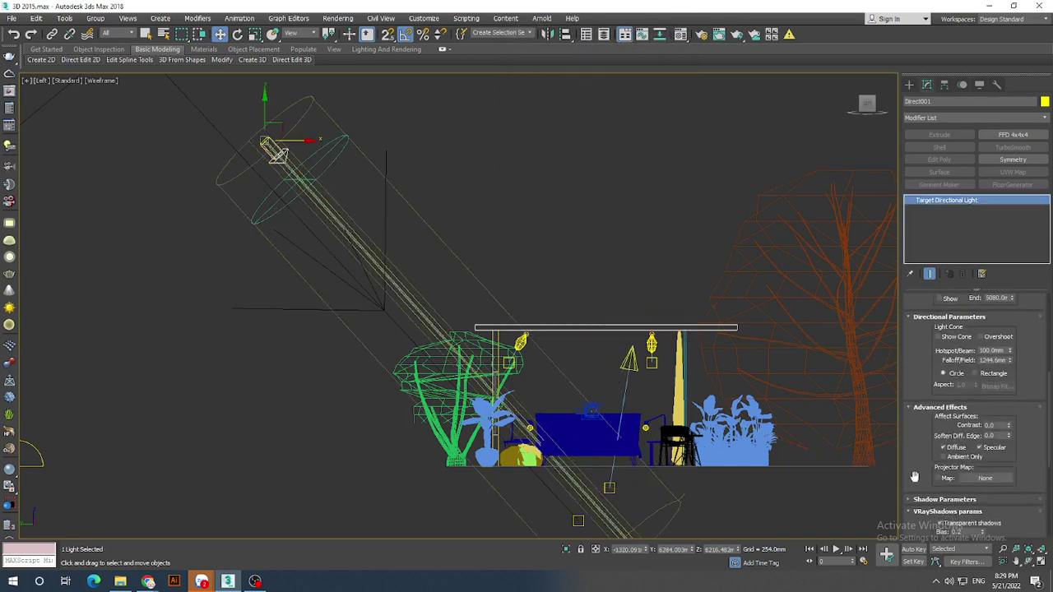
{"action": "left_click_drag", "start_coordinate": [912, 468], "coordinate": [913, 346]}
{"action": "left_click_drag", "start_coordinate": [923, 409], "coordinate": [923, 395]}
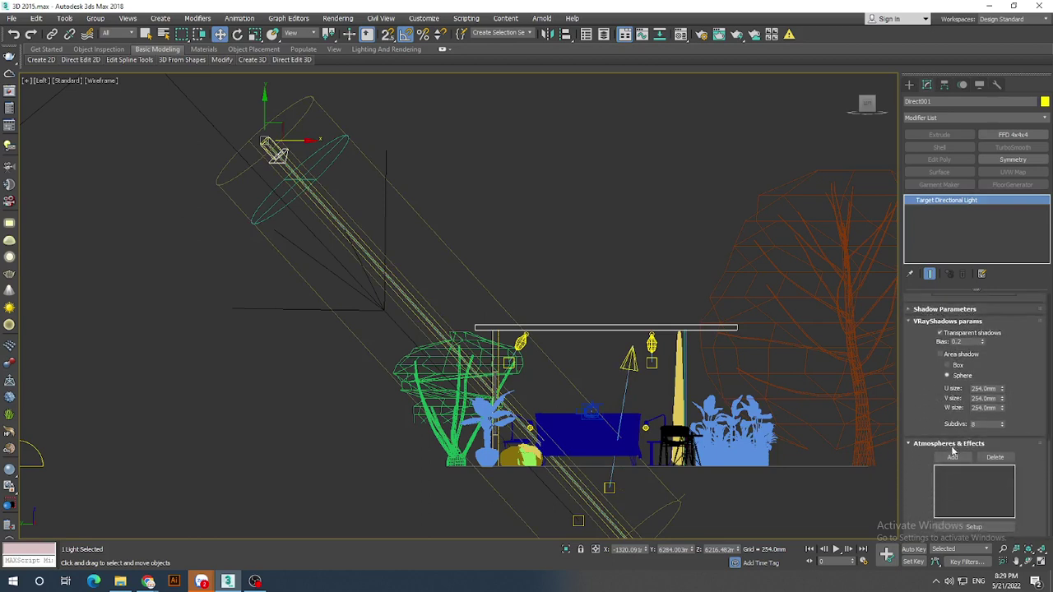
{"action": "left_click", "coordinate": [952, 457]}
{"action": "left_click", "coordinate": [455, 242]}
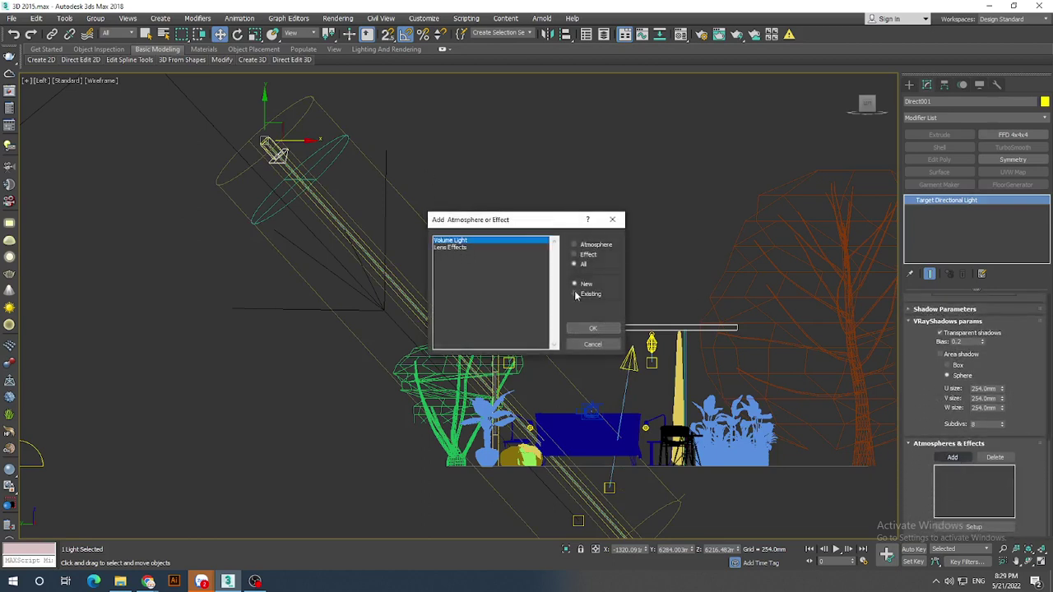
{"action": "left_click", "coordinate": [593, 329]}
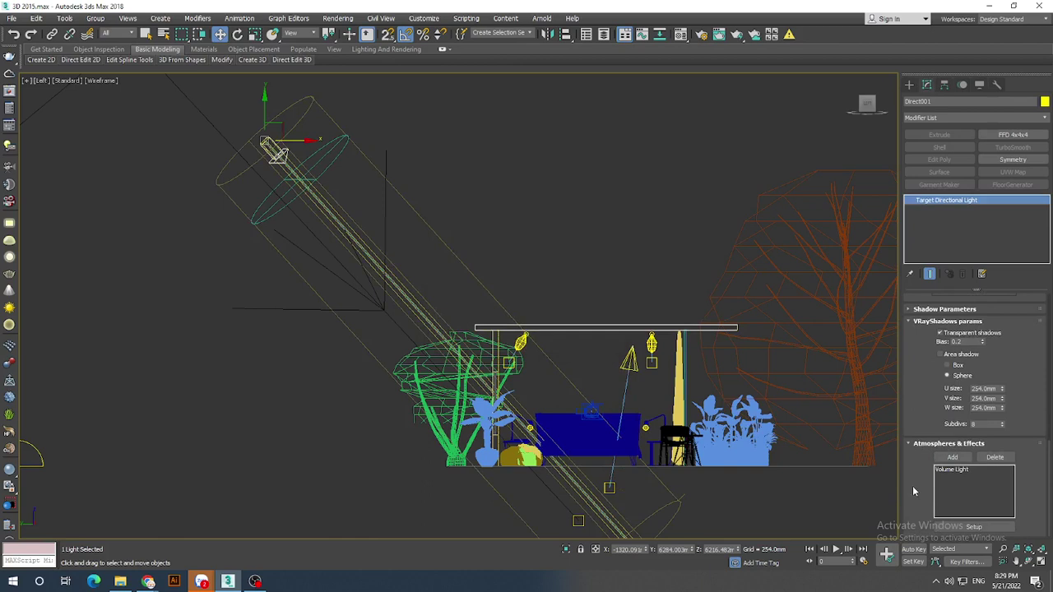
{"action": "left_click", "coordinate": [951, 470]}
{"action": "left_click", "coordinate": [976, 529]}
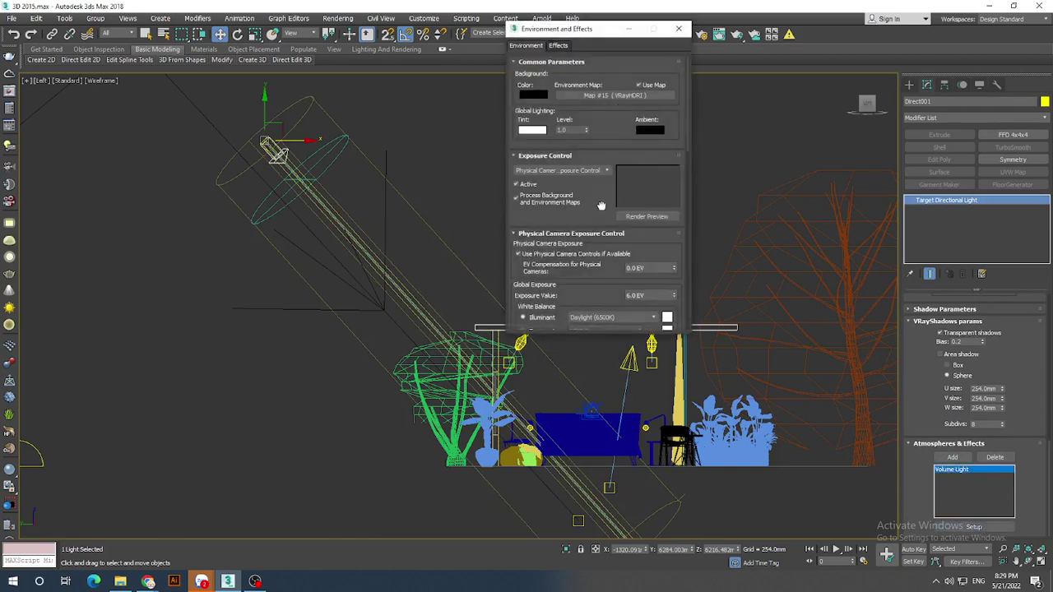
- Turn on the sun Volume Light's noise with amount 1.0 and size 5.0
{"action": "left_click_drag", "start_coordinate": [608, 215], "coordinate": [606, 84]}
{"action": "left_click_drag", "start_coordinate": [643, 282], "coordinate": [617, 56]}
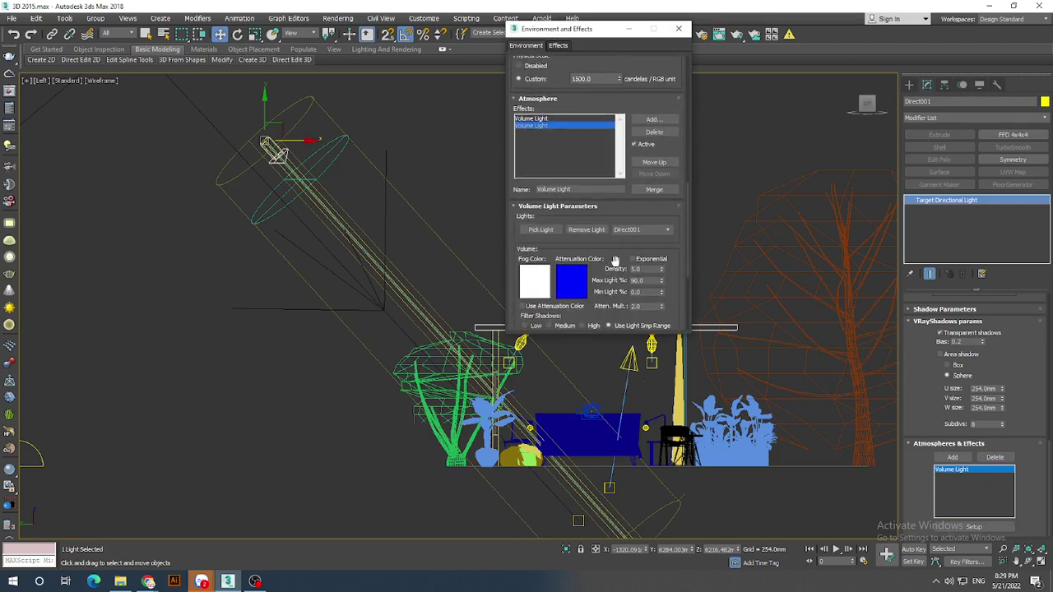
{"action": "left_click_drag", "start_coordinate": [615, 262], "coordinate": [619, 97]}
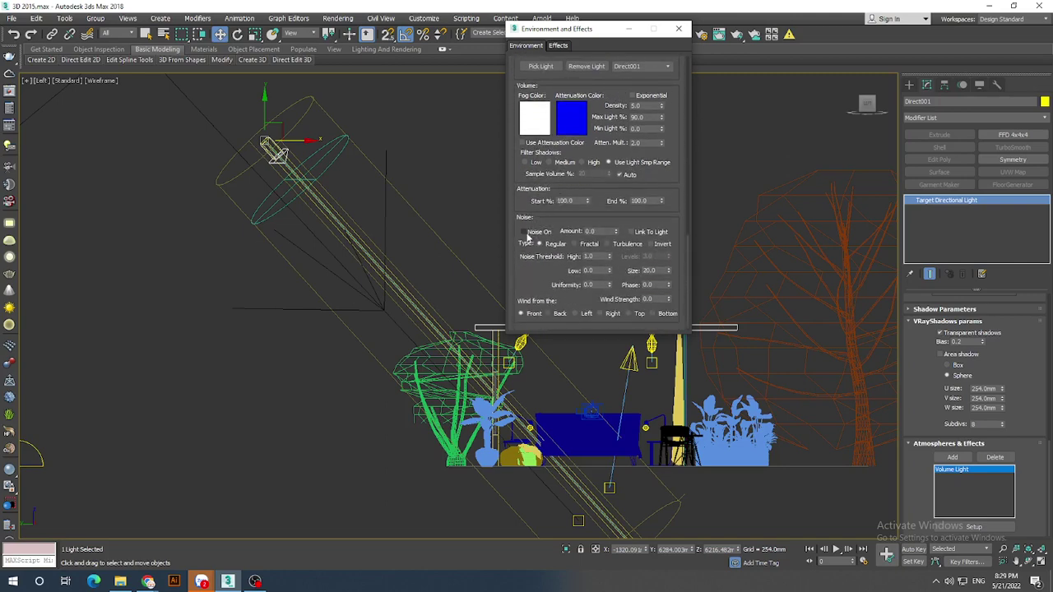
{"action": "left_click", "coordinate": [524, 231]}
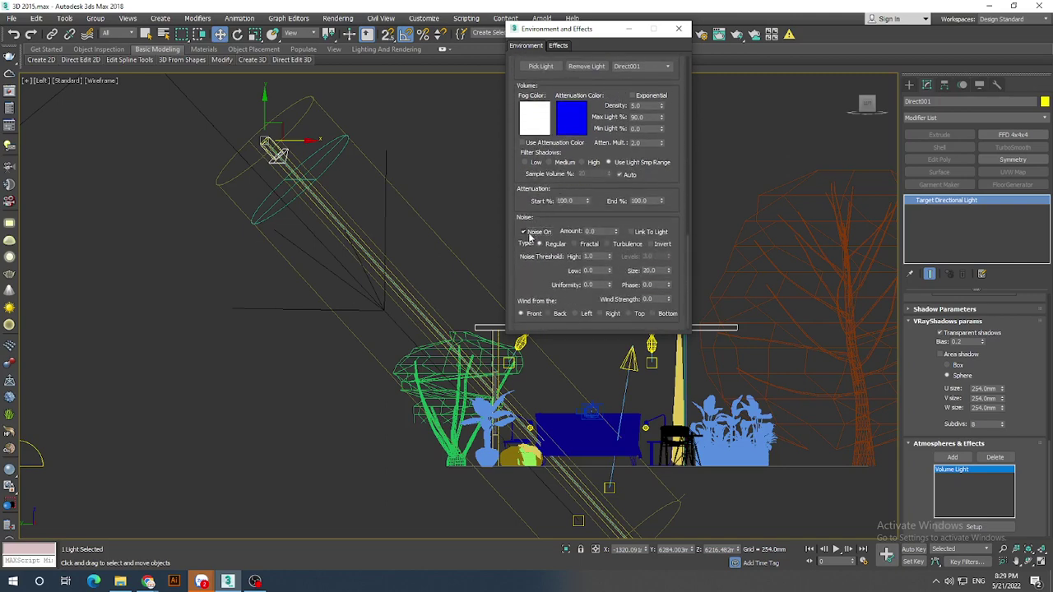
{"action": "double_click", "coordinate": [654, 271]}
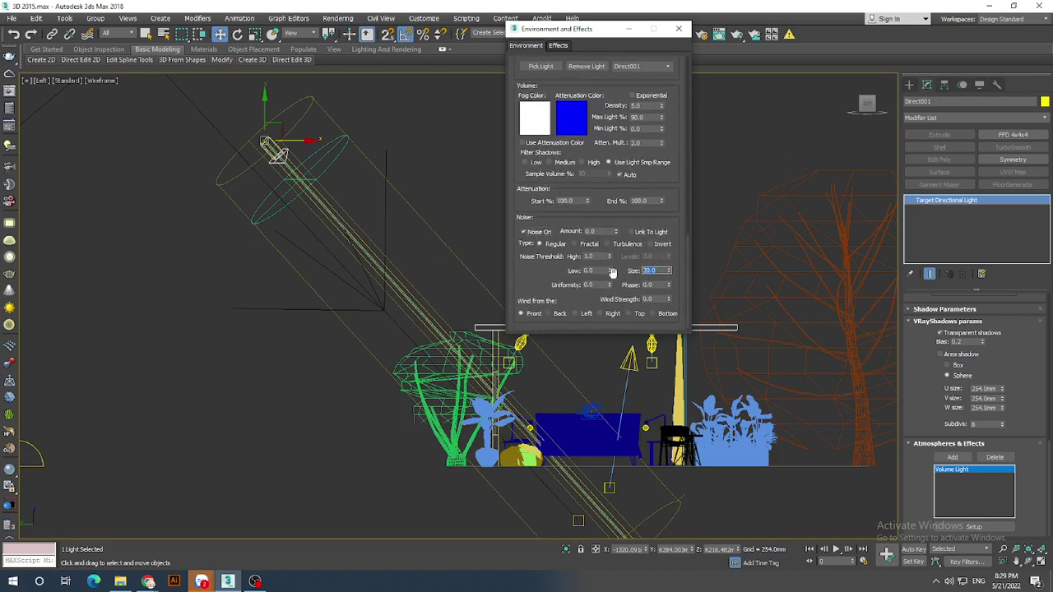
{"action": "double_click", "coordinate": [608, 234]}
{"action": "type", "text": "1"}
{"action": "key", "text": "Return"}
- View the bedroom through PhysCamera001 with Default Shading
{"action": "left_click", "coordinate": [679, 28]}
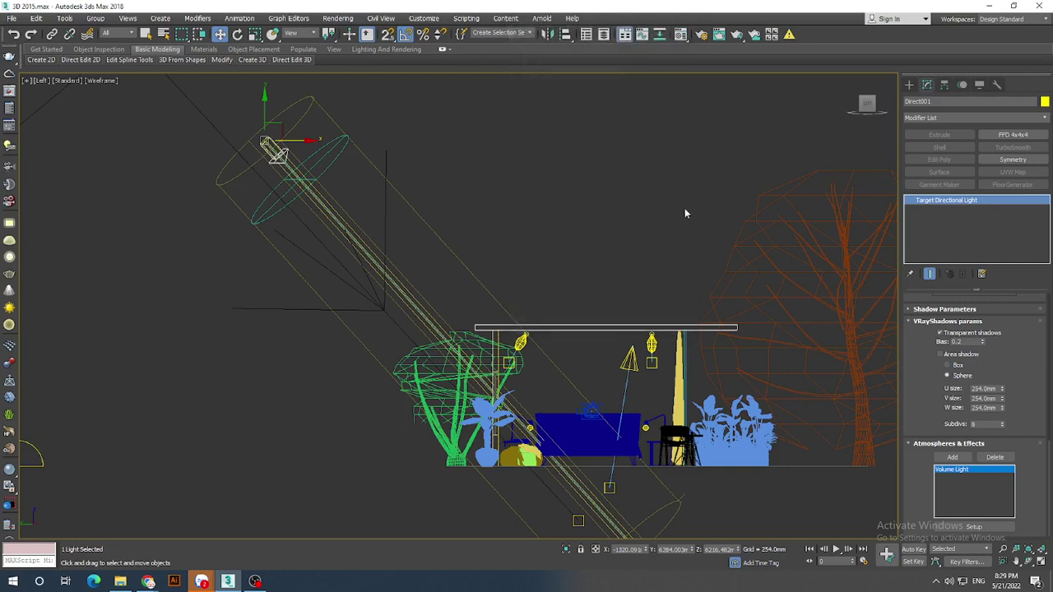
{"action": "left_click", "coordinate": [603, 334]}
{"action": "key", "text": "c"}
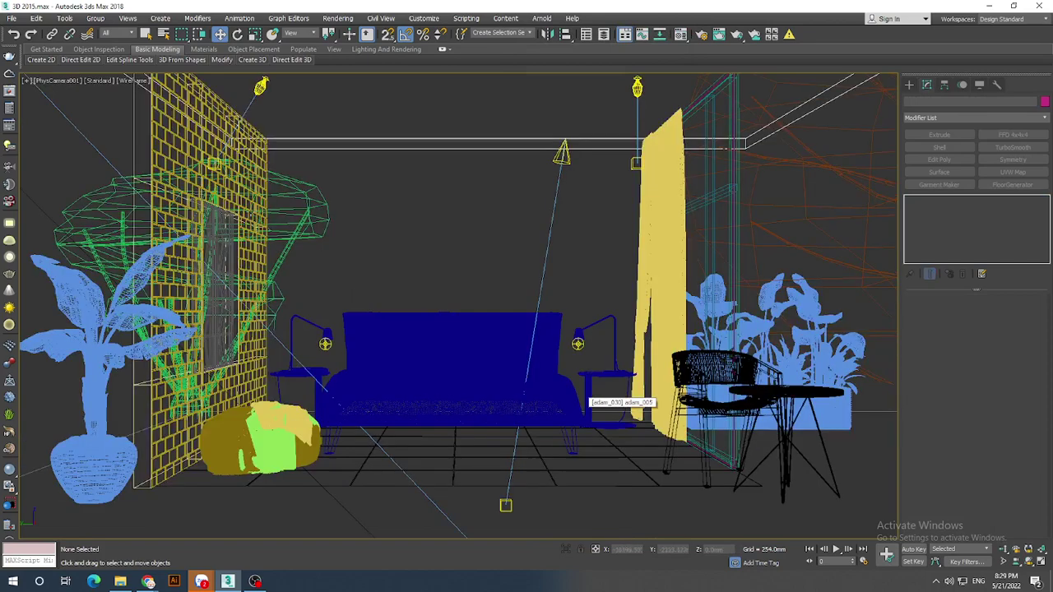
{"action": "key", "text": "F3"}
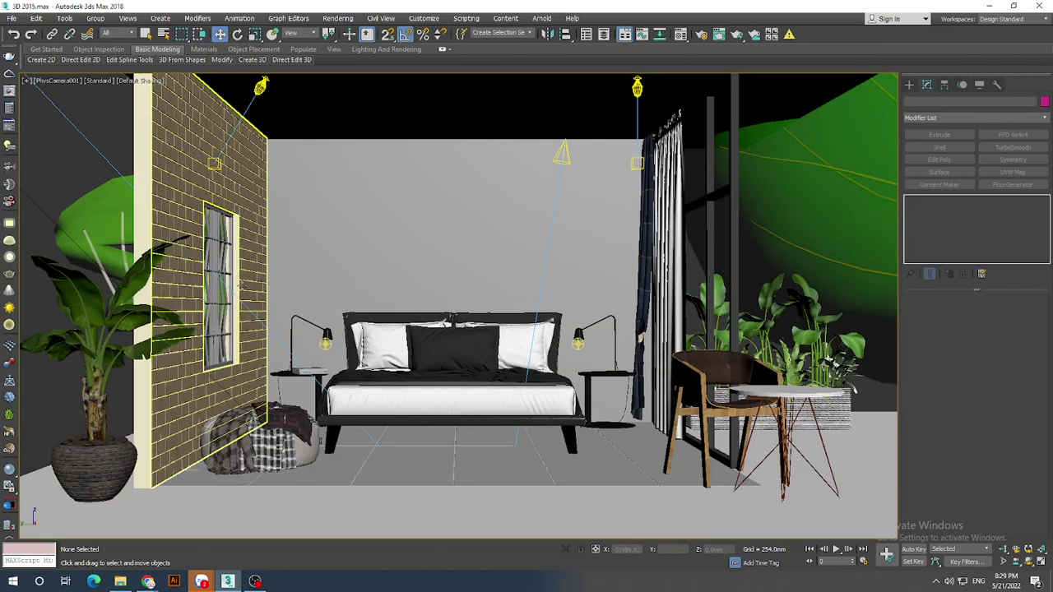
- Inspect the brick-wall window and spotlight, then save 3D 2015.max
{"action": "left_click", "coordinate": [215, 257]}
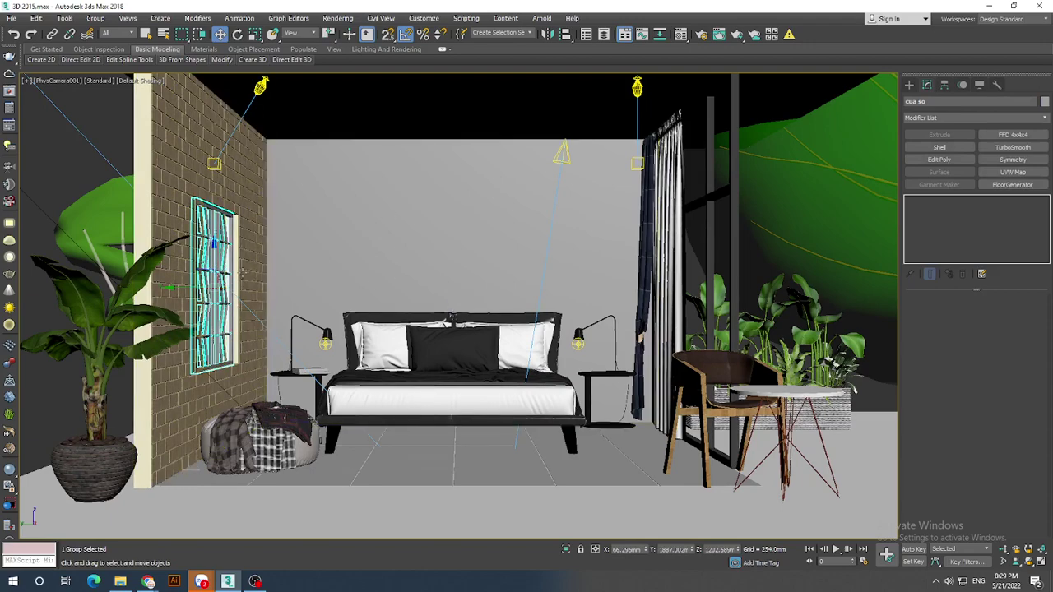
{"action": "left_click", "coordinate": [559, 153]}
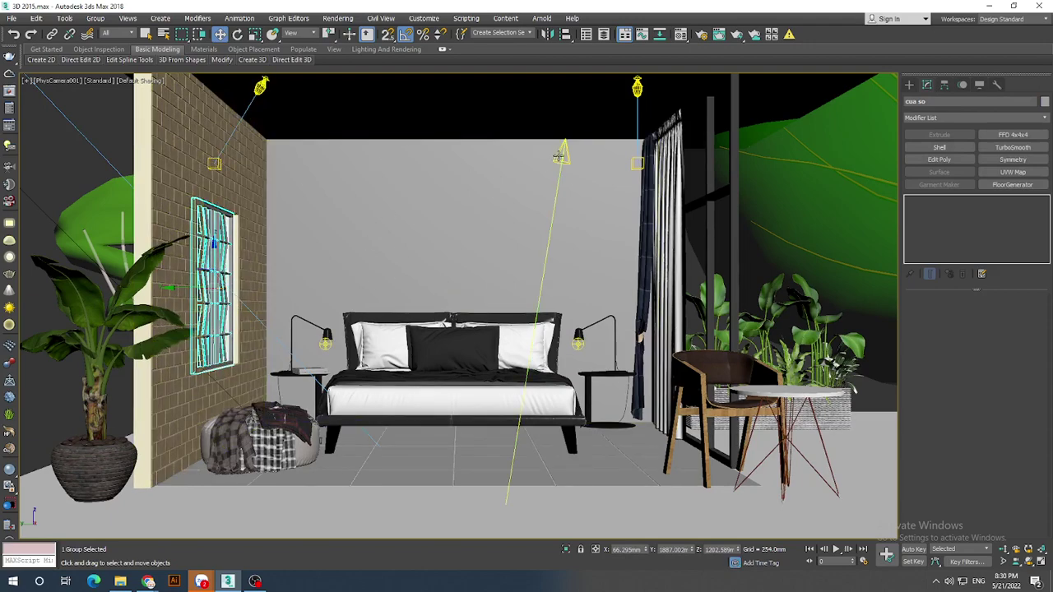
{"action": "left_click", "coordinate": [97, 124]}
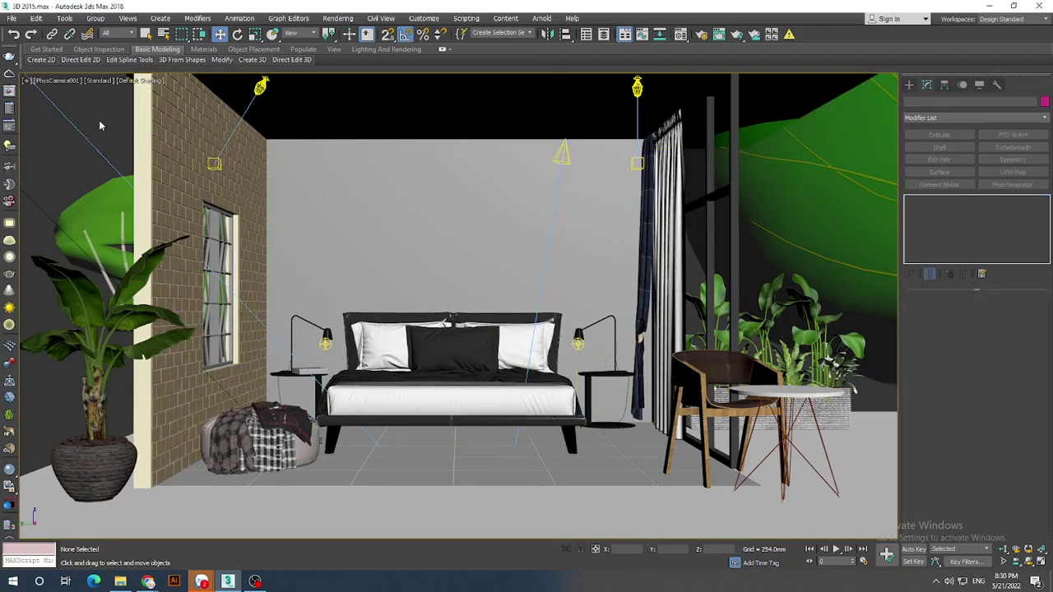
{"action": "key", "text": "ctrl+s"}
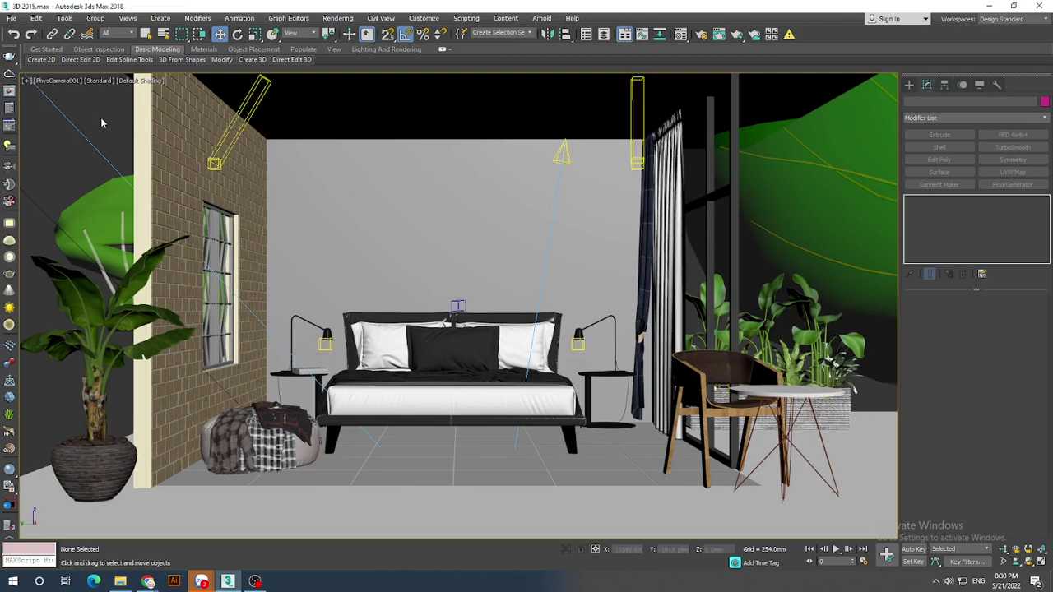
- Render the PhysCamera001 view and stop the render once the image shows
{"action": "key", "text": "shift+q"}
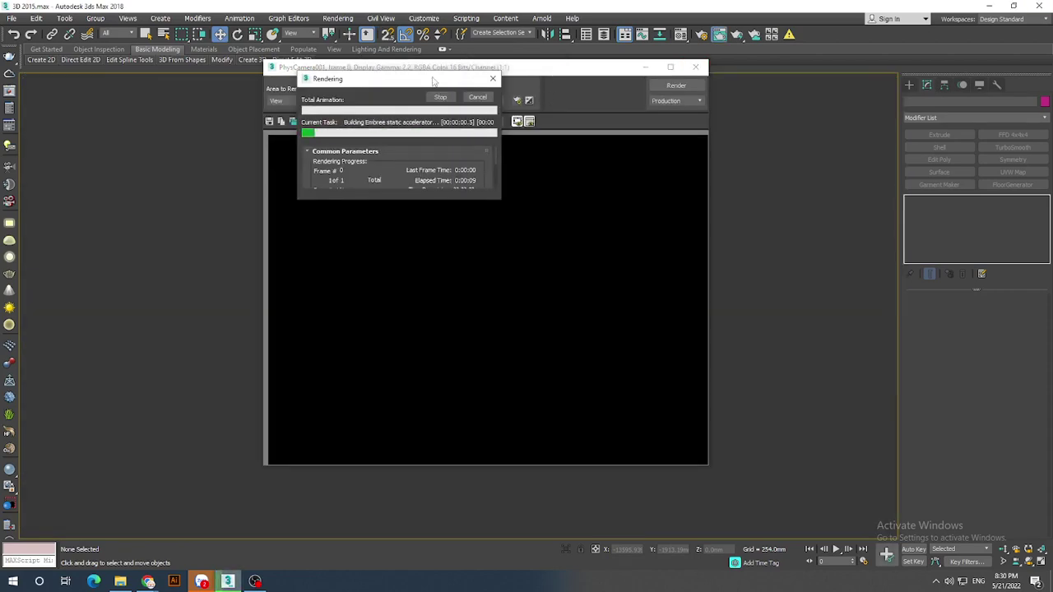
{"action": "left_click_drag", "start_coordinate": [448, 79], "coordinate": [251, 104]}
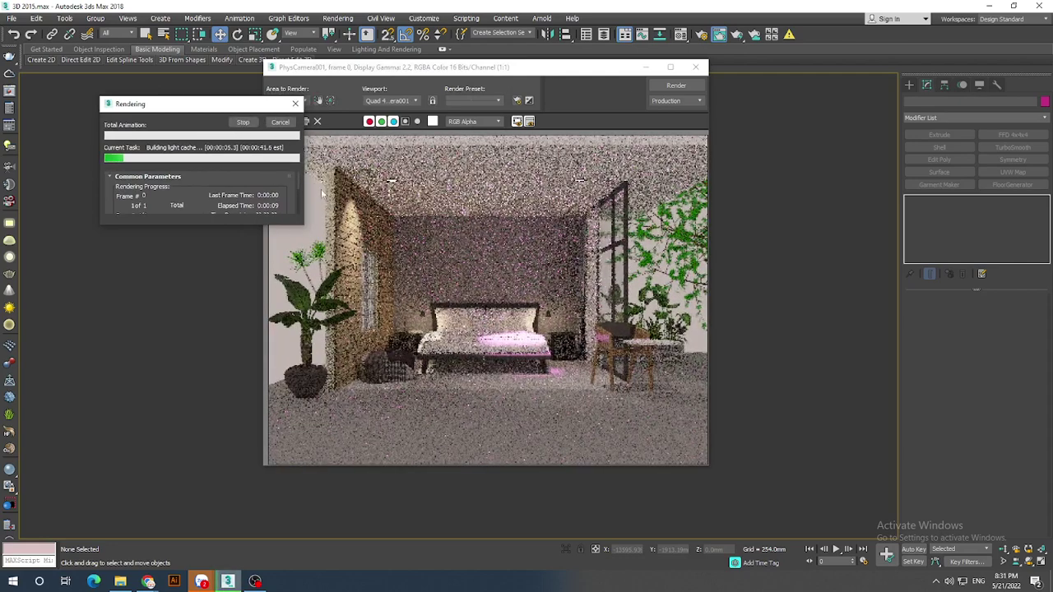
{"action": "left_click_drag", "start_coordinate": [253, 109], "coordinate": [840, 120]}
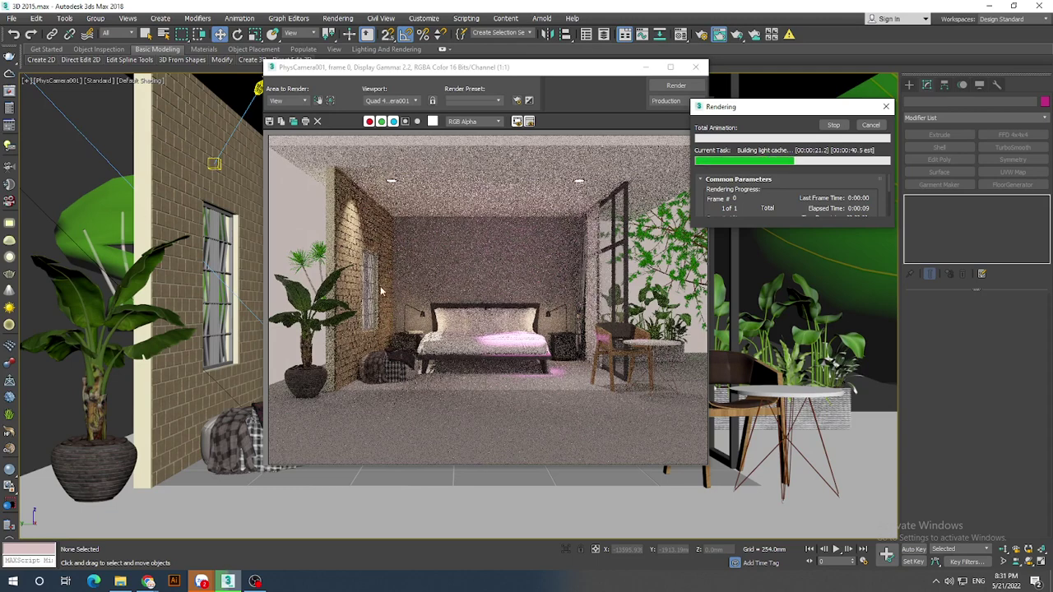
{"action": "scroll", "coordinate": [380, 292], "scroll_direction": "up", "scroll_amount": 3}
{"action": "scroll", "coordinate": [380, 295], "scroll_direction": "down", "scroll_amount": 2}
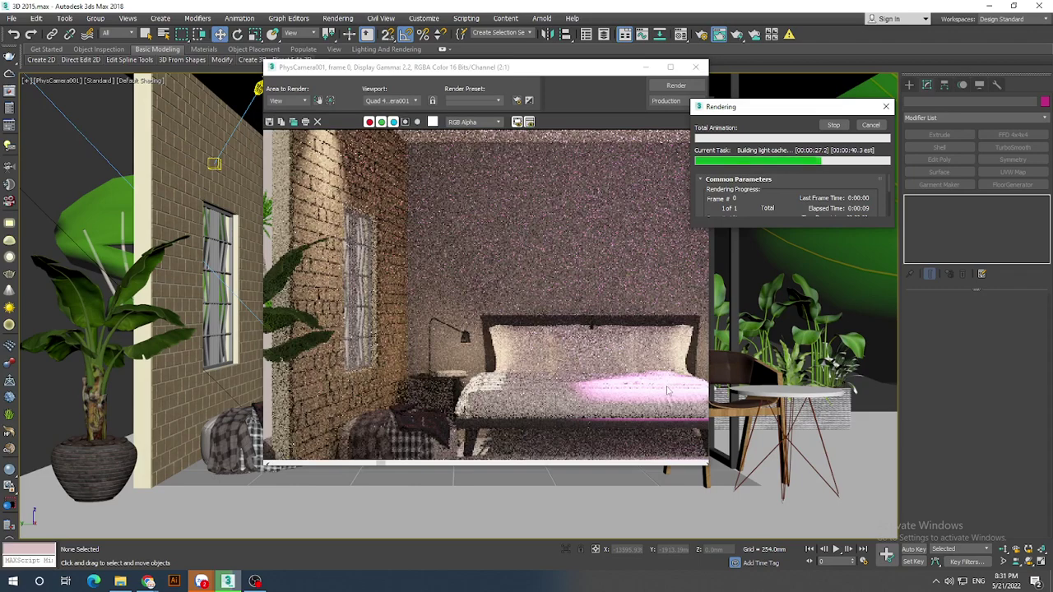
{"action": "scroll", "coordinate": [653, 384], "scroll_direction": "down", "scroll_amount": 3}
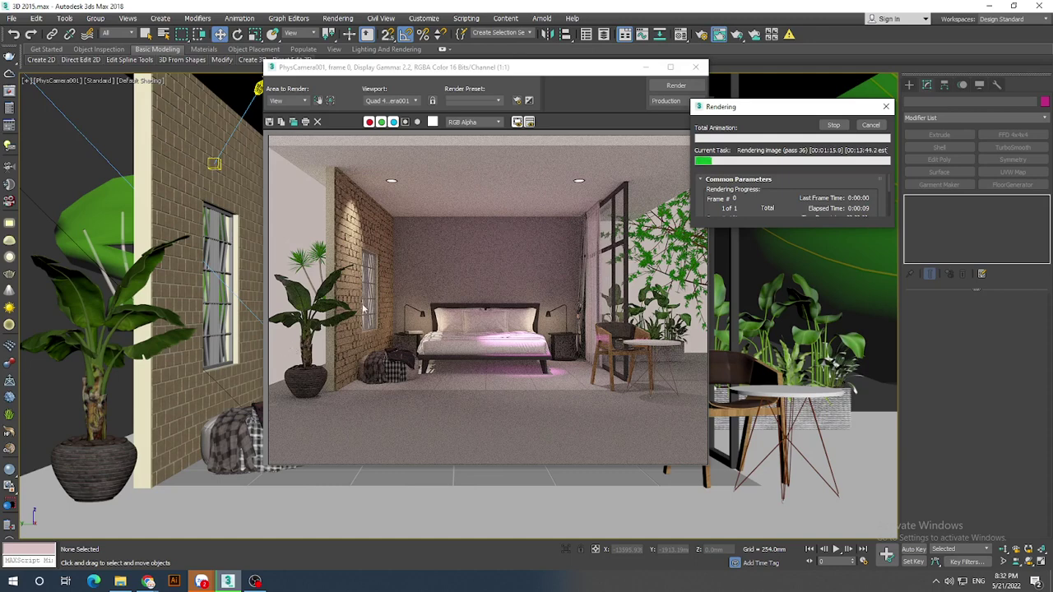
{"action": "left_click", "coordinate": [834, 125]}
{"action": "left_click", "coordinate": [833, 129]}
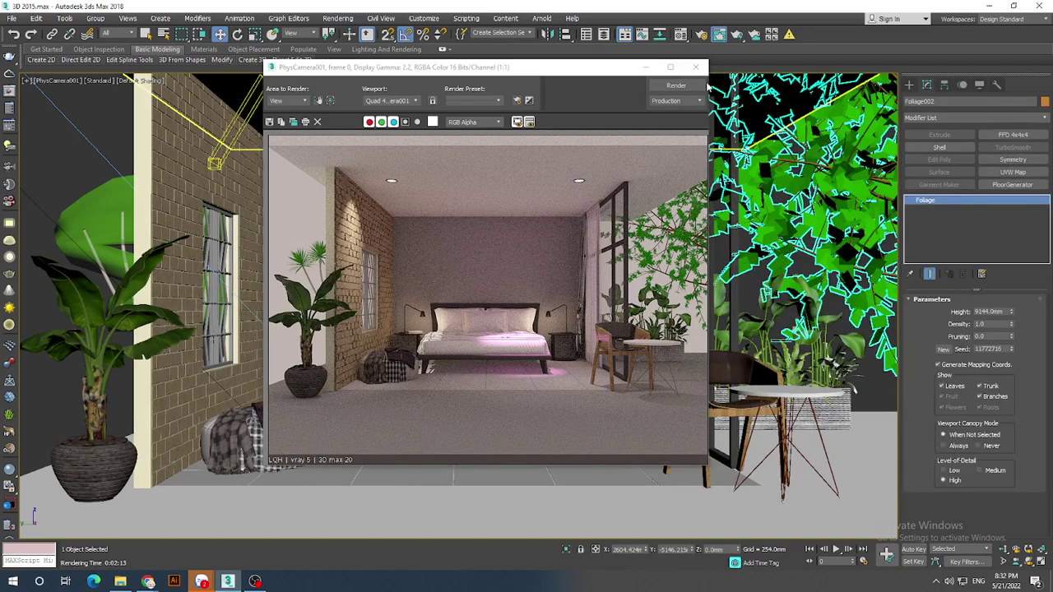
- Close the rendered image and select Spot001 in the wireframe Left view
{"action": "left_click", "coordinate": [696, 66]}
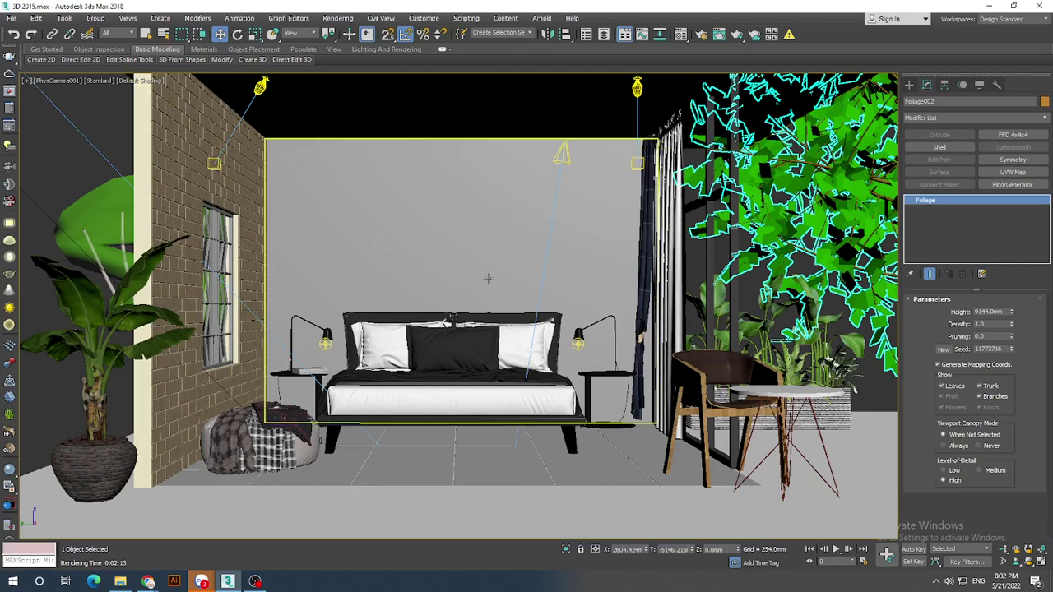
{"action": "key", "text": "F3"}
{"action": "left_click", "coordinate": [555, 200]}
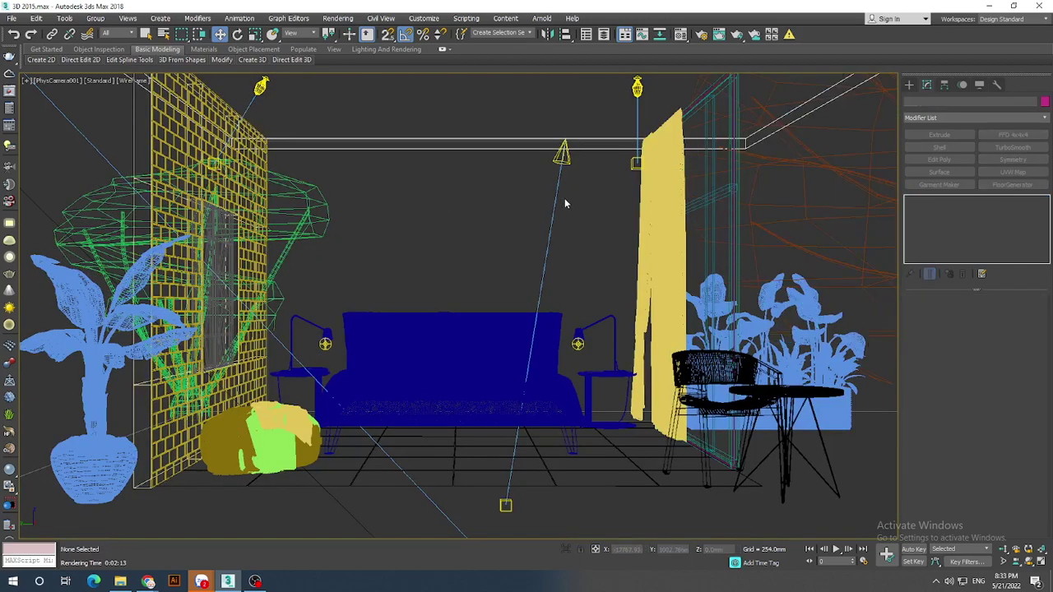
{"action": "key", "text": "f"}
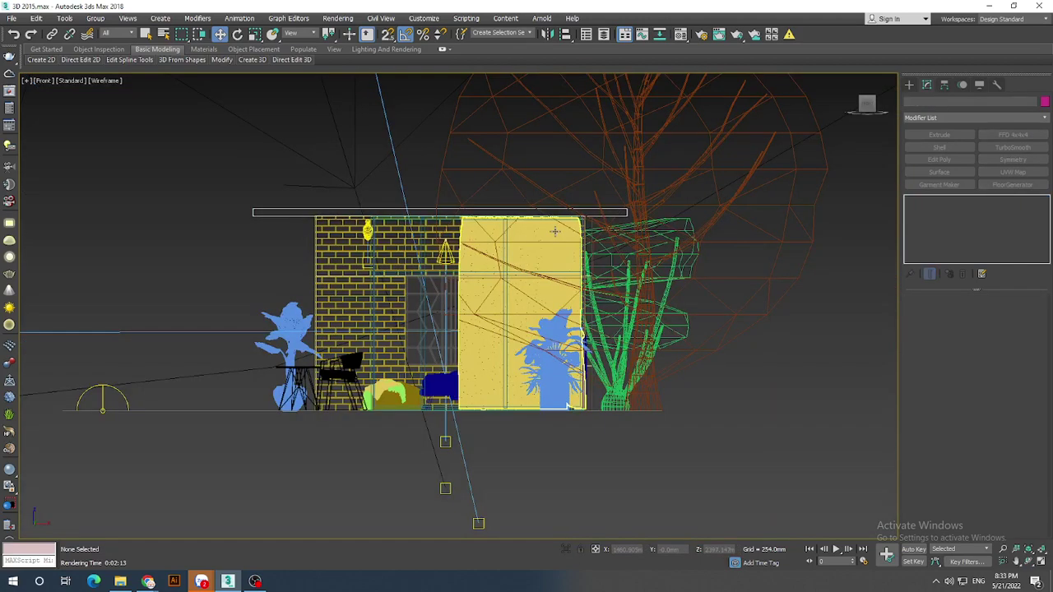
{"action": "key", "text": "l"}
{"action": "left_click", "coordinate": [511, 149]}
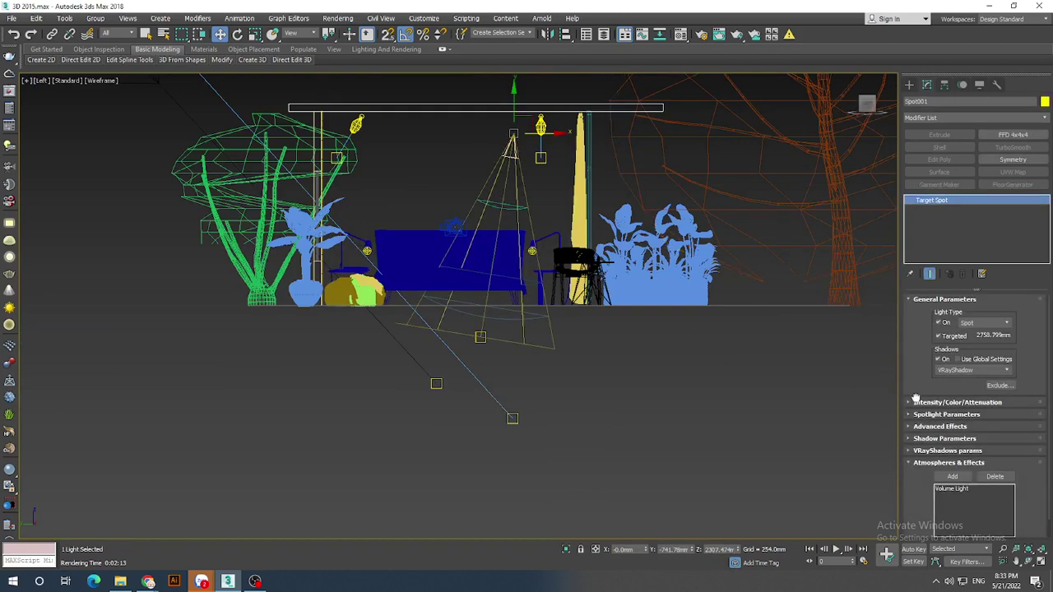
- Turn off Spot001's far attenuation
{"action": "scroll", "coordinate": [914, 401], "scroll_direction": "down", "scroll_amount": 1}
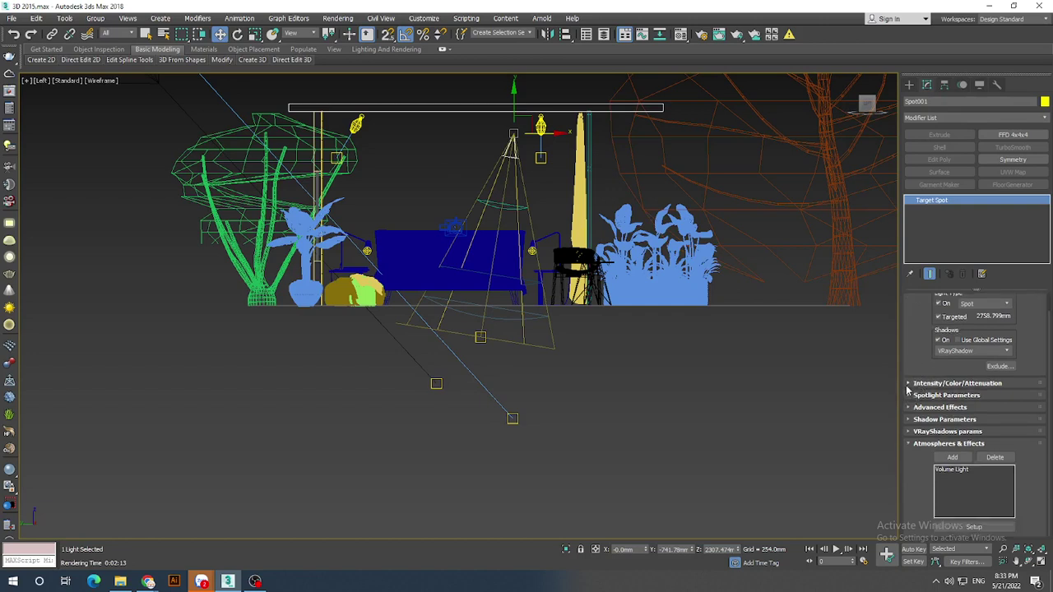
{"action": "left_click", "coordinate": [913, 383]}
{"action": "scroll", "coordinate": [912, 409], "scroll_direction": "down", "scroll_amount": 2}
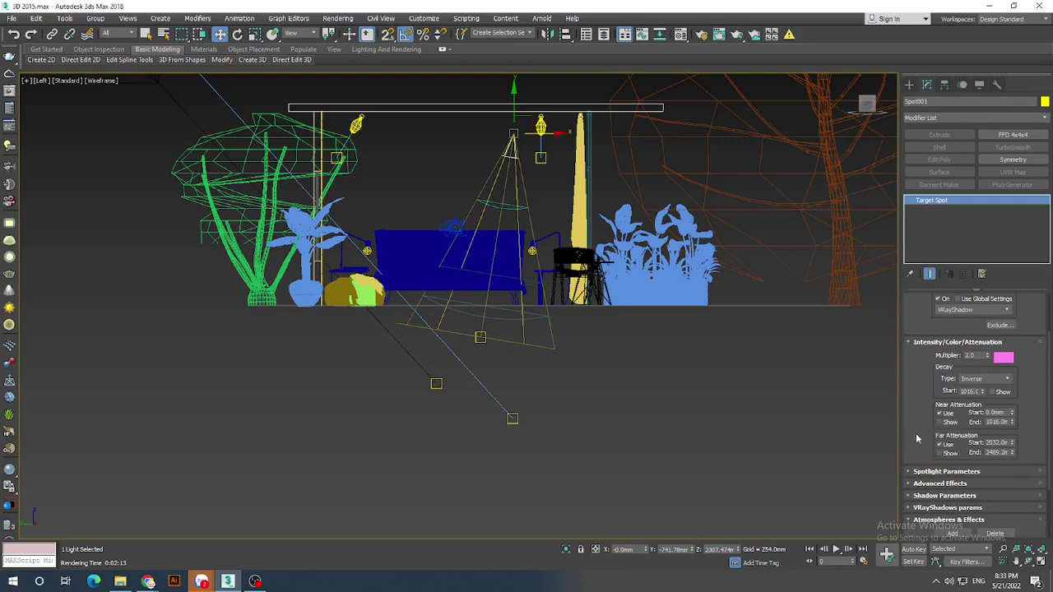
{"action": "left_click", "coordinate": [940, 445]}
- Replace Spot001's Volume Light with a fresh Volume Light atmosphere
{"action": "scroll", "coordinate": [912, 445], "scroll_direction": "down", "scroll_amount": 2}
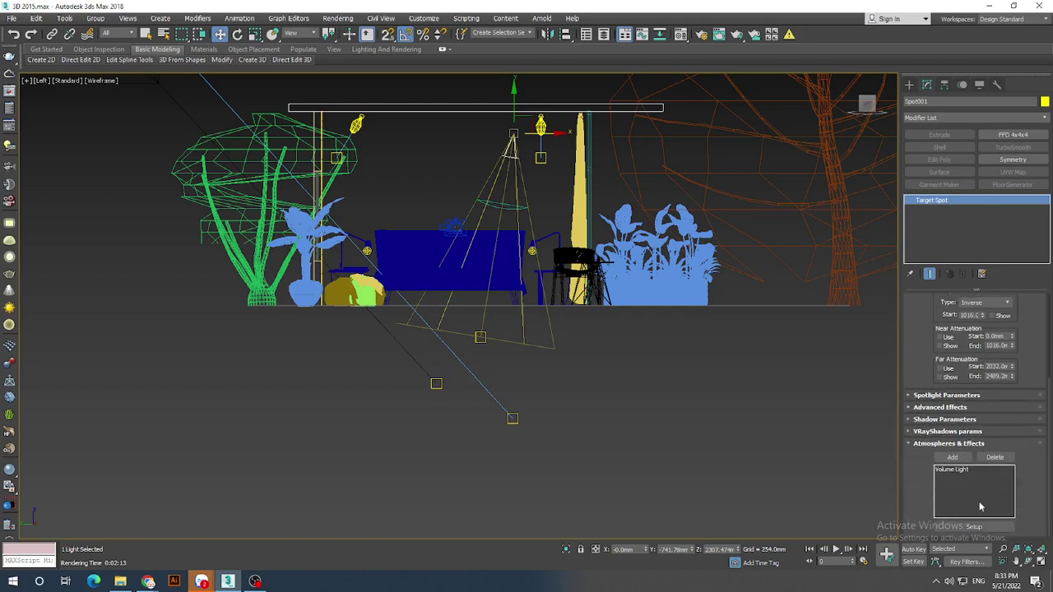
{"action": "left_click", "coordinate": [964, 472]}
{"action": "left_click", "coordinate": [996, 458]}
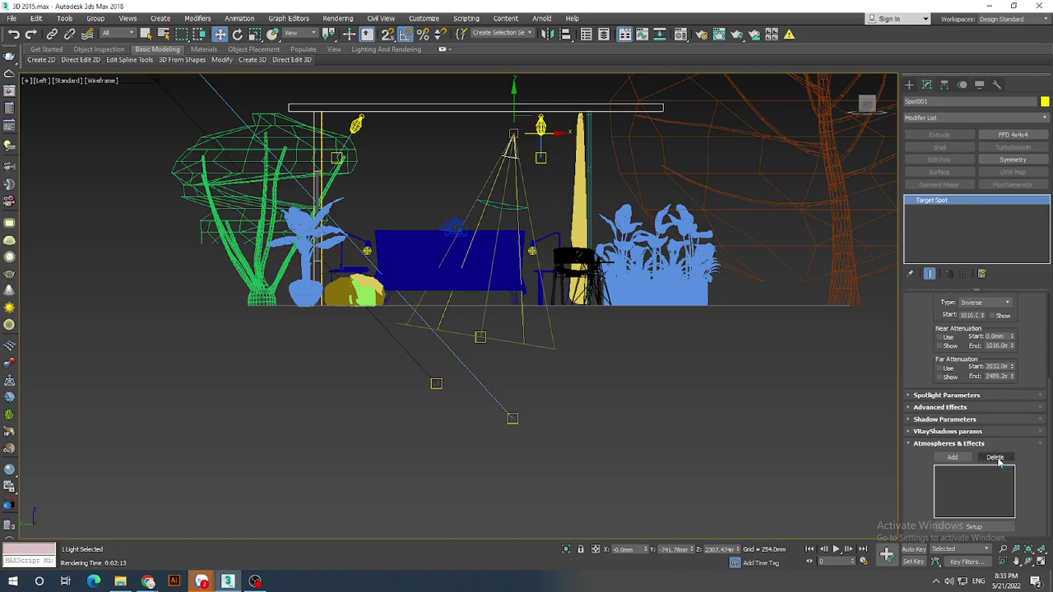
{"action": "left_click", "coordinate": [952, 457]}
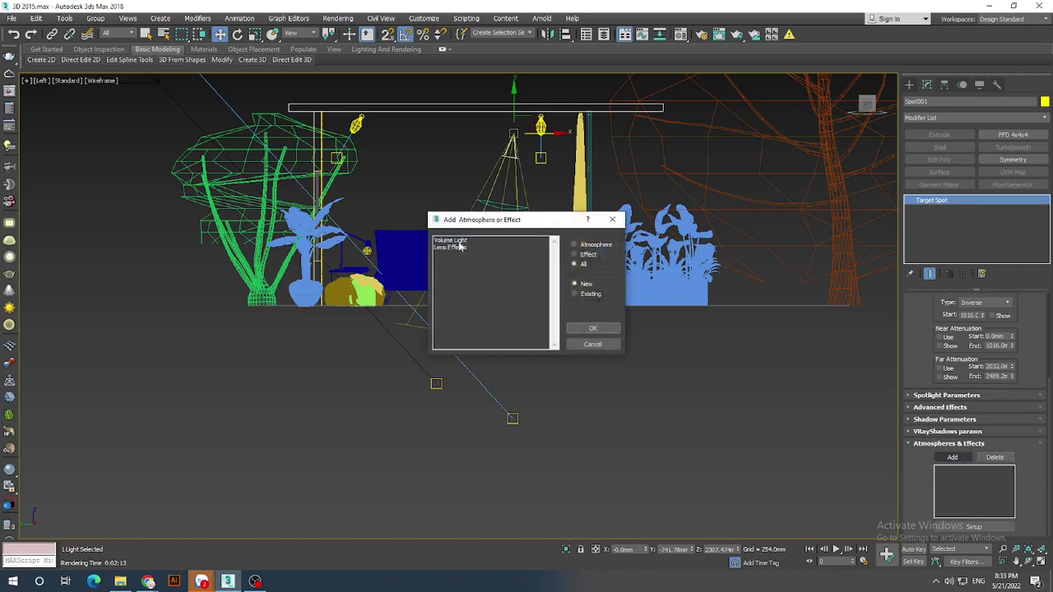
{"action": "left_click", "coordinate": [459, 240]}
{"action": "left_click", "coordinate": [593, 328]}
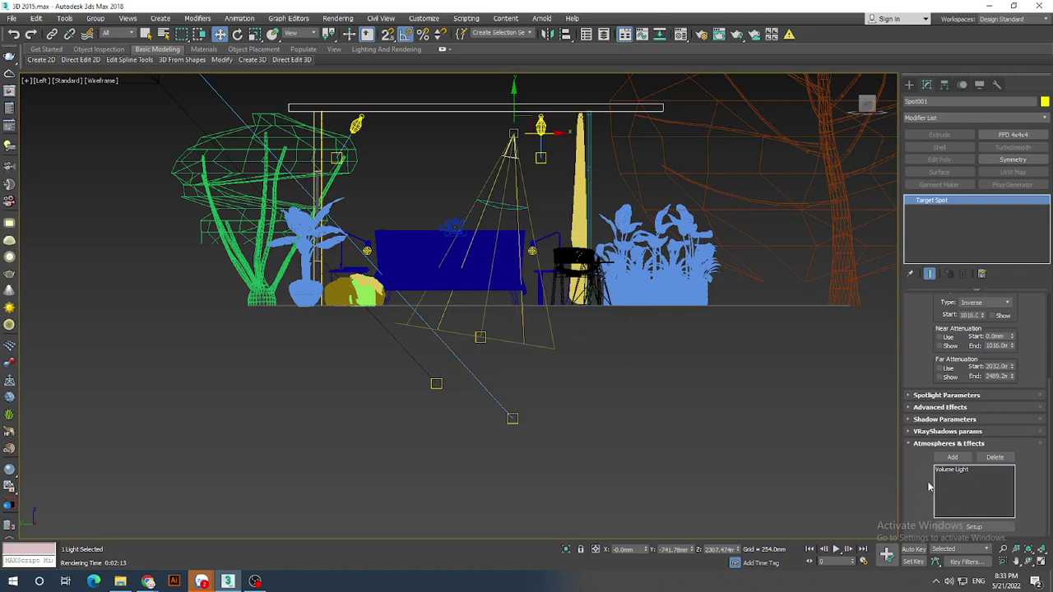
{"action": "left_click_drag", "start_coordinate": [920, 485], "coordinate": [907, 388]}
{"action": "left_click", "coordinate": [618, 387]}
{"action": "scroll", "coordinate": [409, 178], "scroll_direction": "down", "scroll_amount": 2}
- Switch both Direct001 and Spot001 shadows to Shadow Map
{"action": "scroll", "coordinate": [297, 183], "scroll_direction": "down", "scroll_amount": 2}
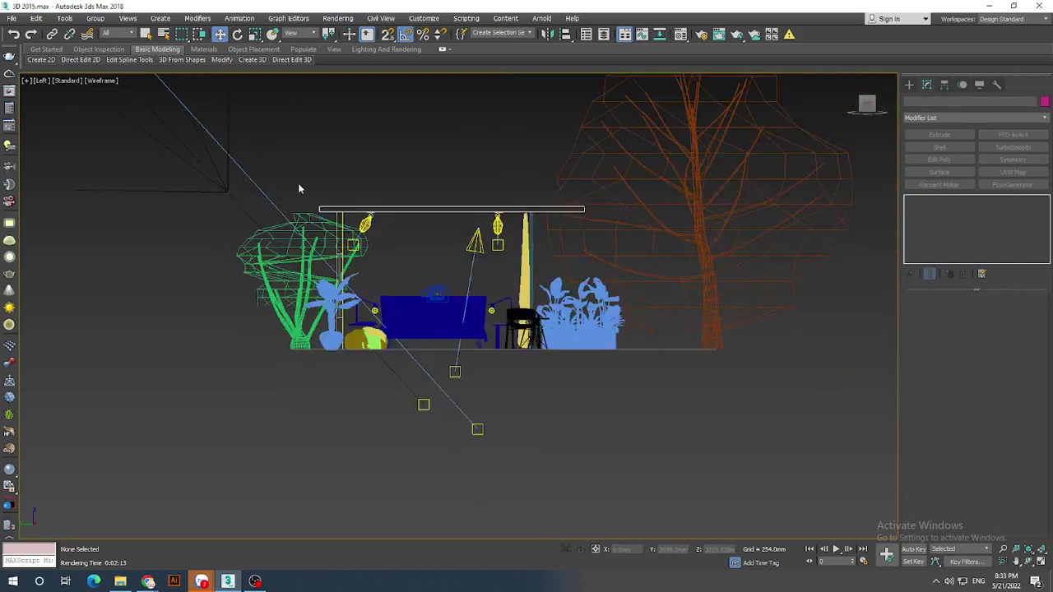
{"action": "scroll", "coordinate": [183, 100], "scroll_direction": "down", "scroll_amount": 2}
{"action": "left_click", "coordinate": [177, 87]}
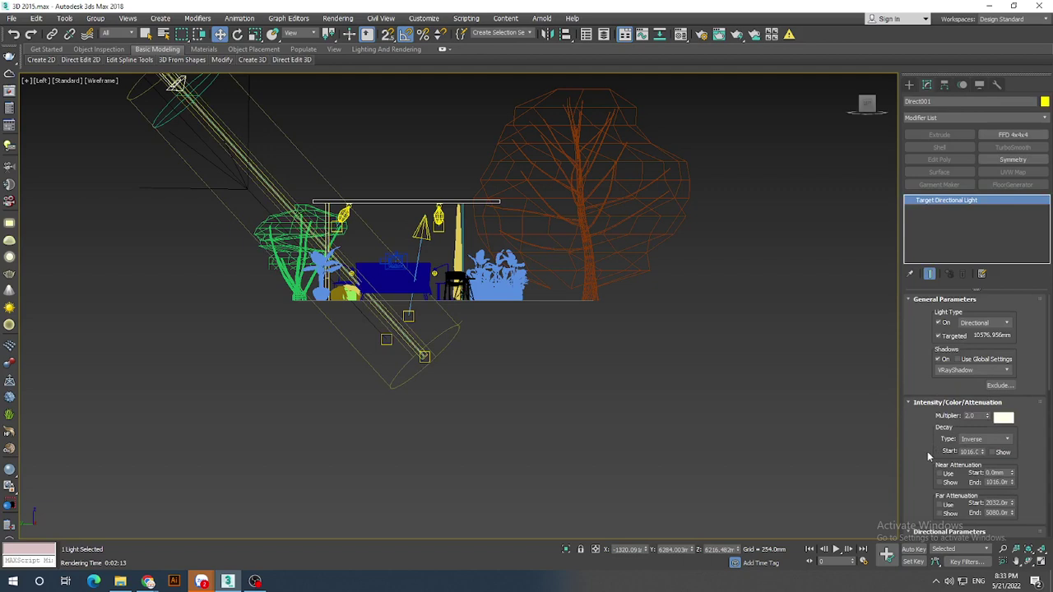
{"action": "scroll", "coordinate": [927, 452], "scroll_direction": "down", "scroll_amount": 1}
{"action": "left_click_drag", "start_coordinate": [927, 466], "coordinate": [918, 317]}
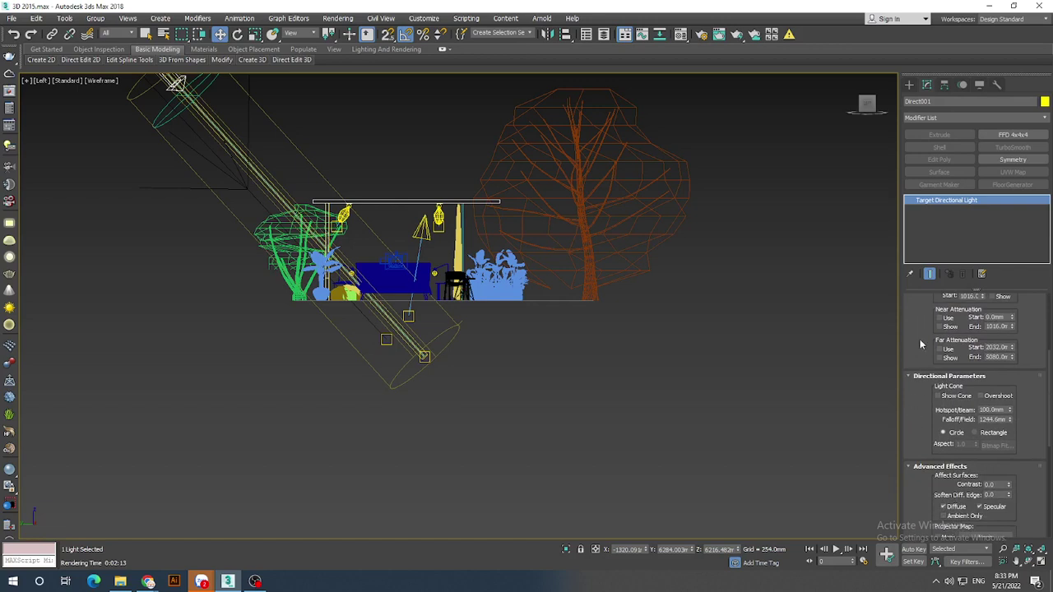
{"action": "scroll", "coordinate": [920, 344], "scroll_direction": "up", "scroll_amount": 5}
{"action": "left_click", "coordinate": [948, 371]}
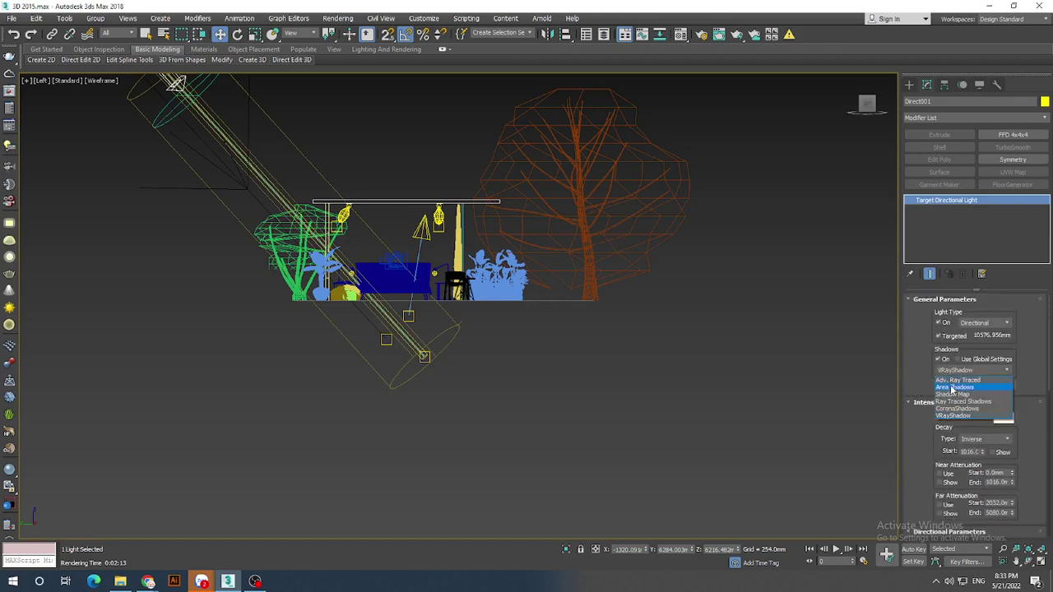
{"action": "left_click", "coordinate": [953, 394]}
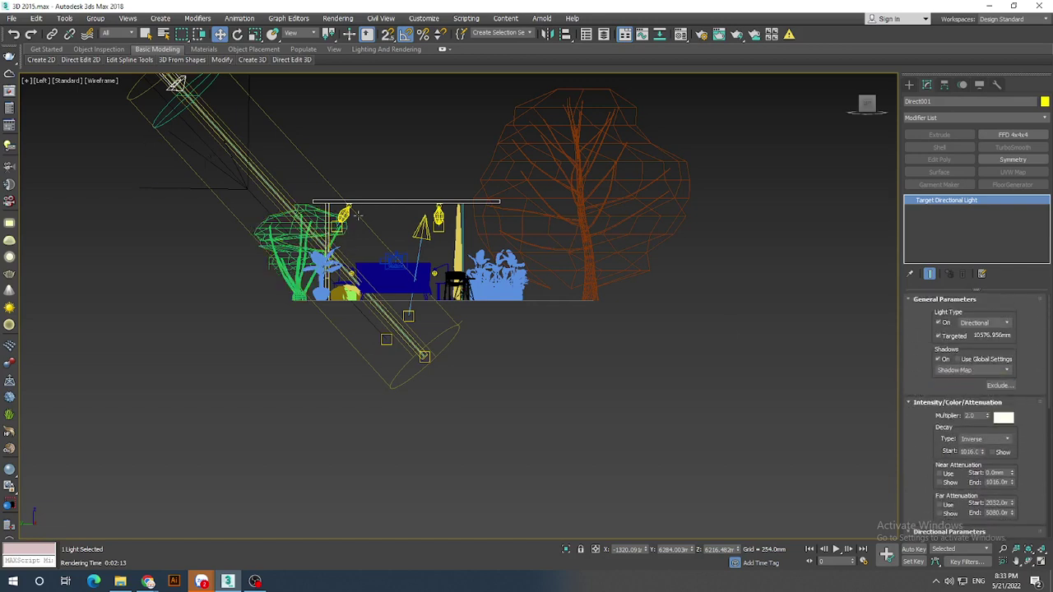
{"action": "left_click", "coordinate": [421, 228]}
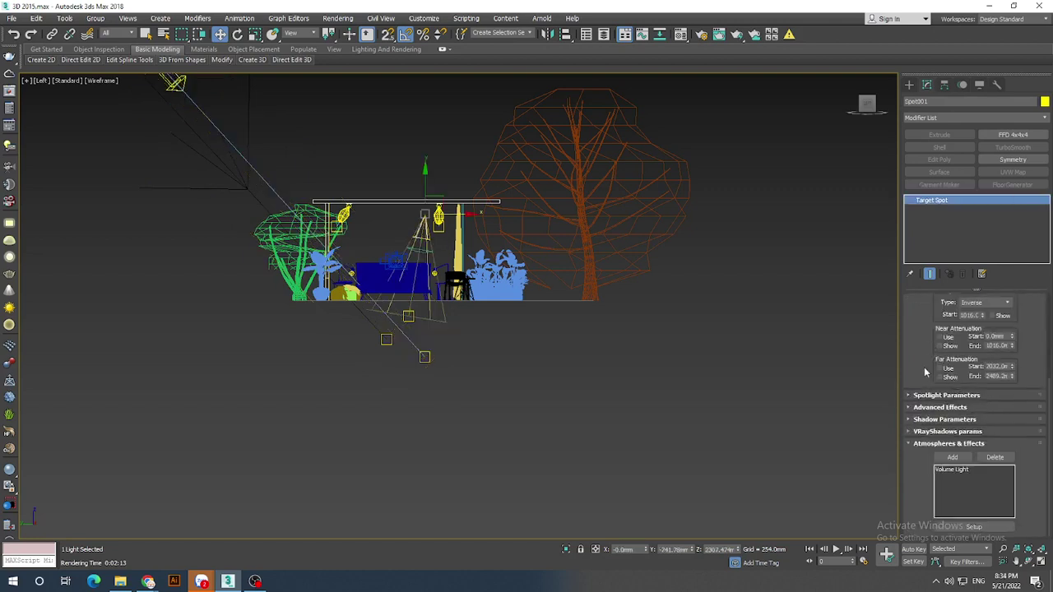
{"action": "left_click_drag", "start_coordinate": [914, 344], "coordinate": [923, 504]}
{"action": "left_click", "coordinate": [953, 371]}
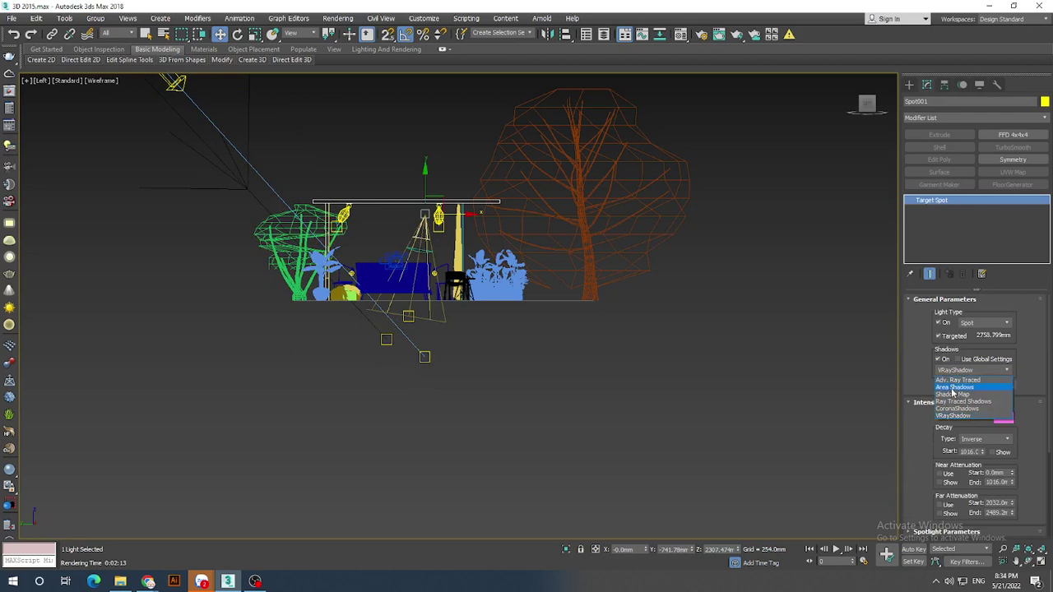
{"action": "left_click", "coordinate": [953, 394]}
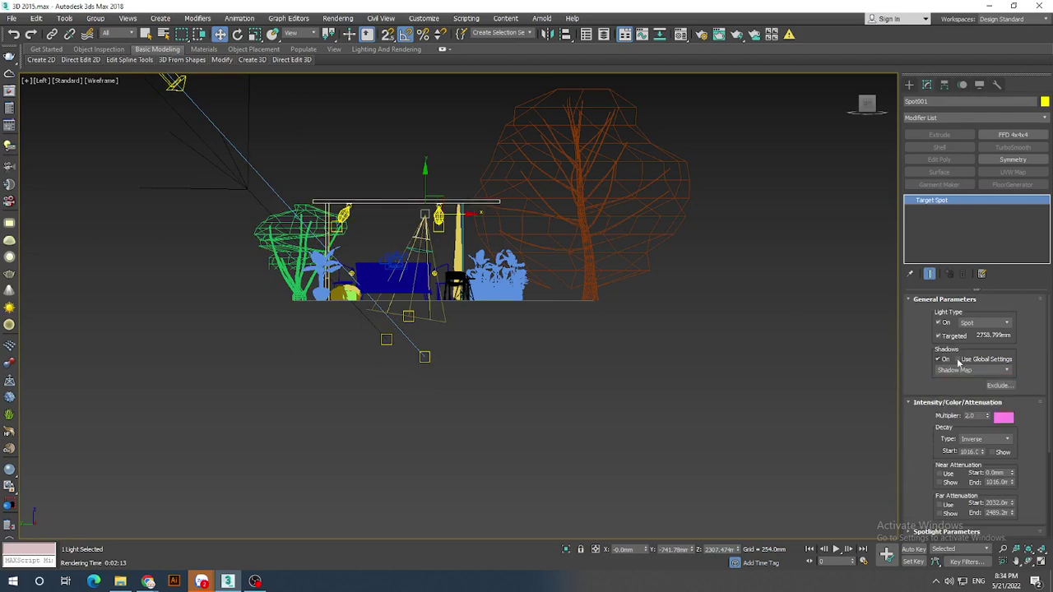
- Widen Direct001's Hotspot/Beam to about 481mm
{"action": "left_click", "coordinate": [985, 323]}
{"action": "left_click", "coordinate": [975, 344]}
{"action": "scroll", "coordinate": [911, 466], "scroll_direction": "down", "scroll_amount": 2}
{"action": "scroll", "coordinate": [910, 428], "scroll_direction": "down", "scroll_amount": 2}
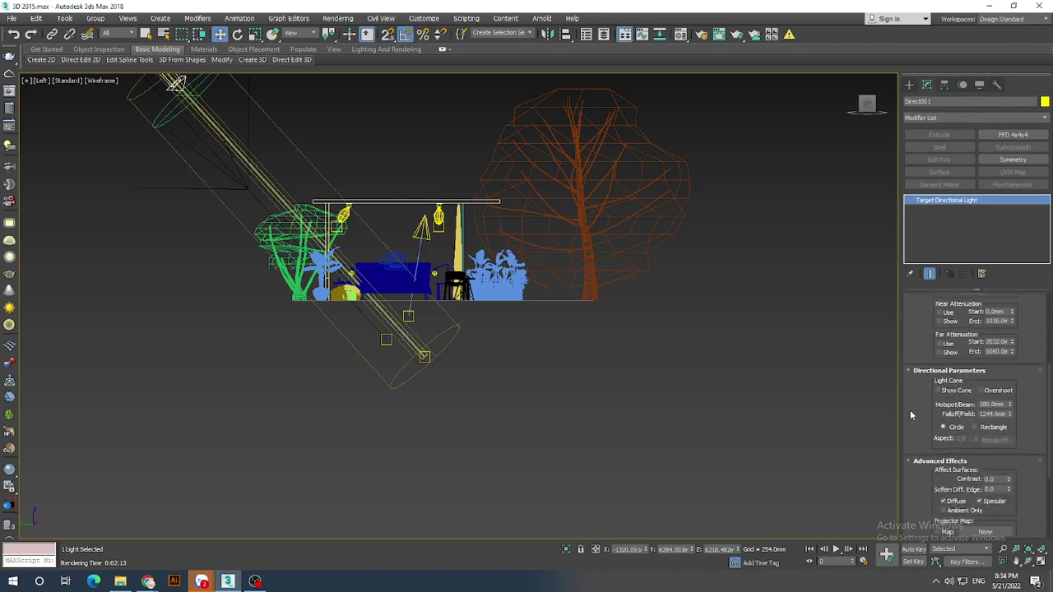
{"action": "scroll", "coordinate": [911, 410], "scroll_direction": "down", "scroll_amount": 2}
{"action": "left_click_drag", "start_coordinate": [1011, 386], "coordinate": [1010, 375]}
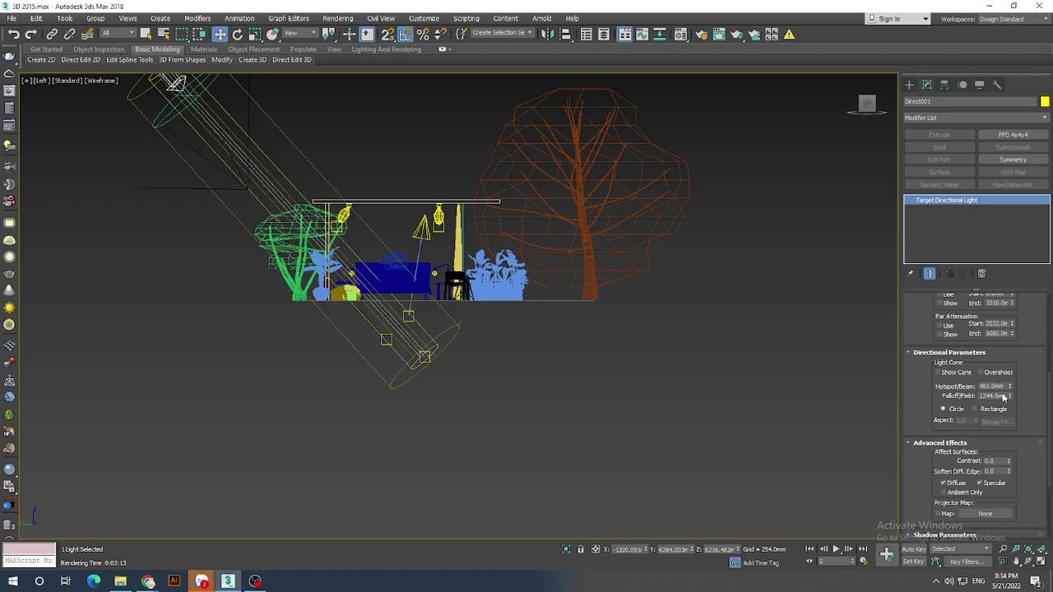
- Replace Direct001's Volume Light with a fresh Volume Light atmosphere
{"action": "scroll", "coordinate": [925, 488], "scroll_direction": "down", "scroll_amount": 3}
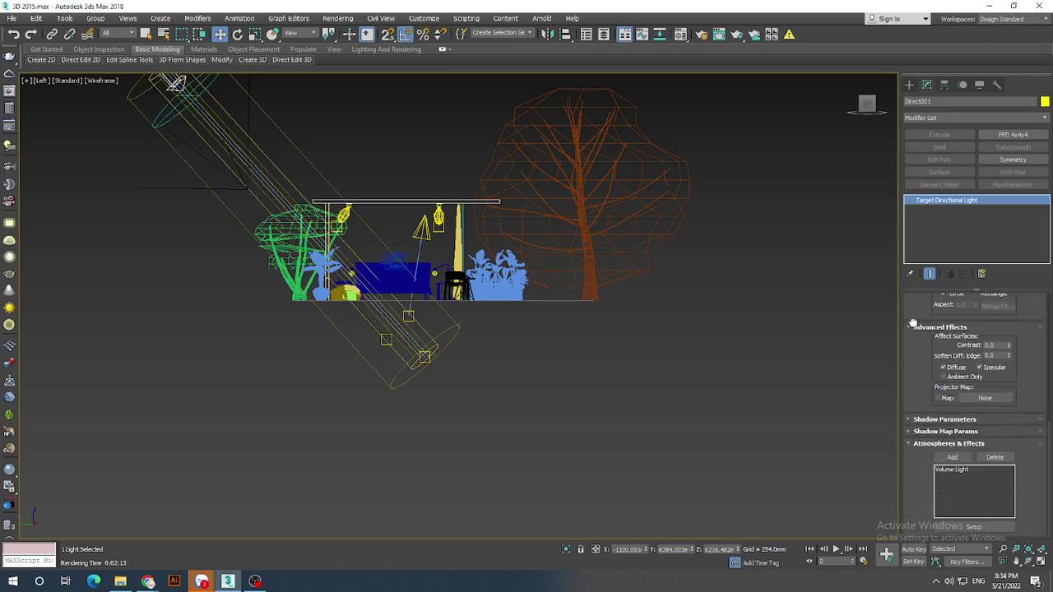
{"action": "left_click", "coordinate": [953, 470]}
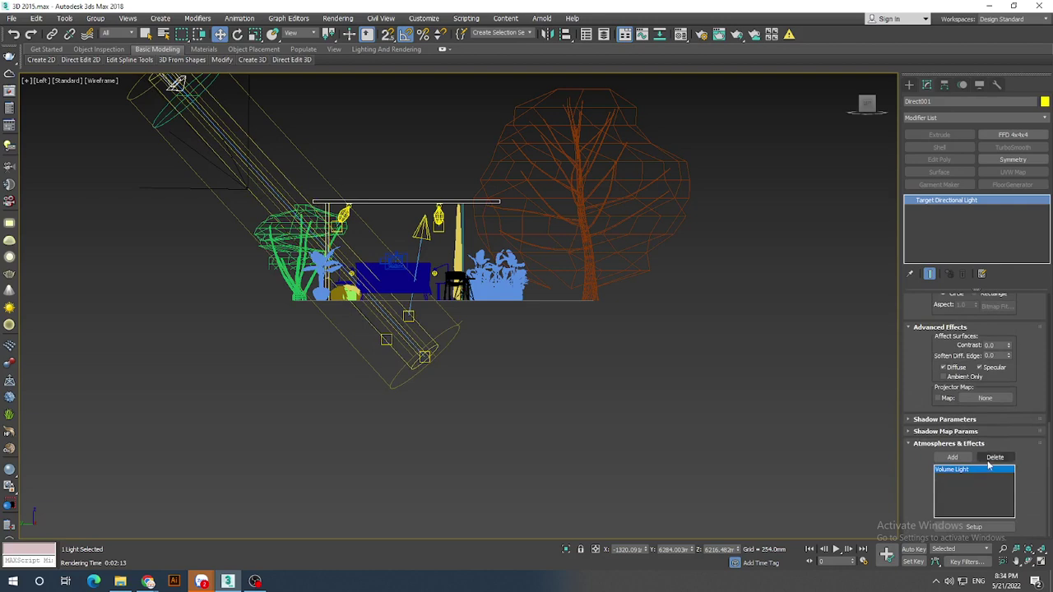
{"action": "left_click", "coordinate": [995, 458]}
{"action": "left_click", "coordinate": [952, 457]}
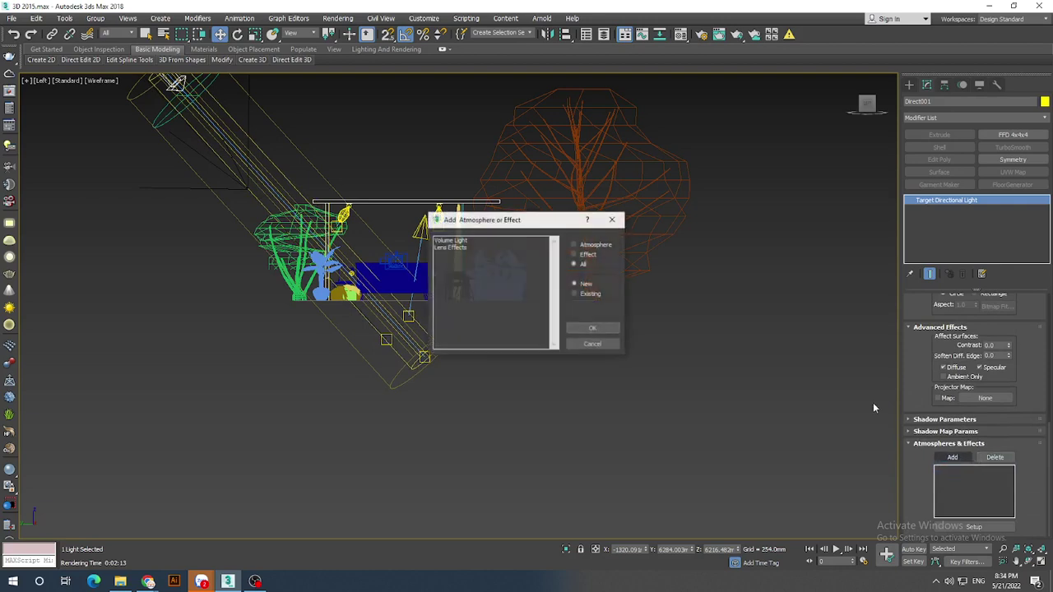
{"action": "left_click", "coordinate": [451, 240]}
{"action": "left_click", "coordinate": [593, 327]}
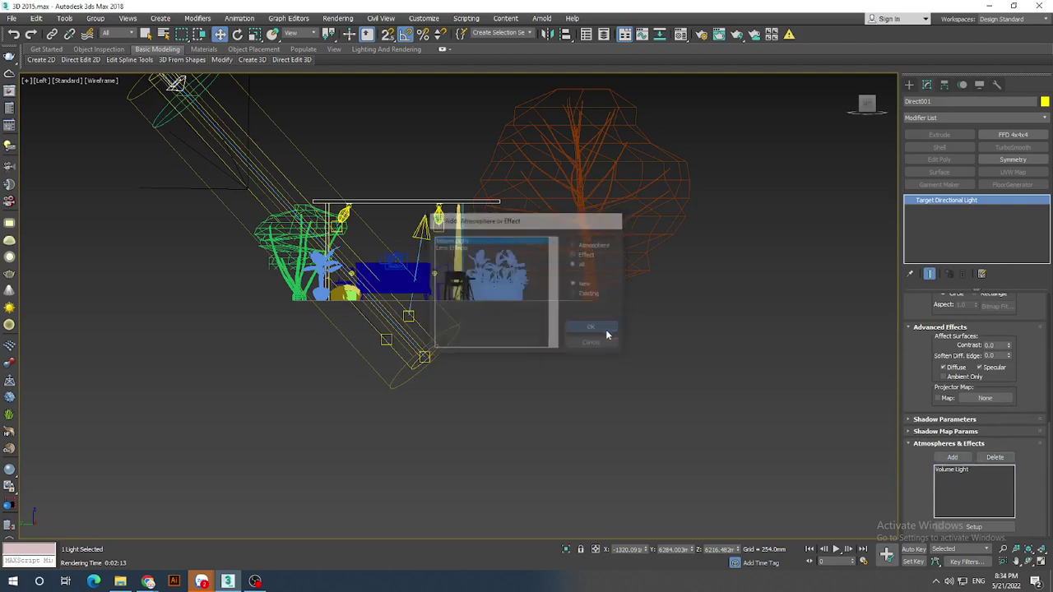
{"action": "left_click", "coordinate": [773, 449]}
- Return to the camera view, save 3D 2015.max, and render PhysCamera001
{"action": "key", "text": "c"}
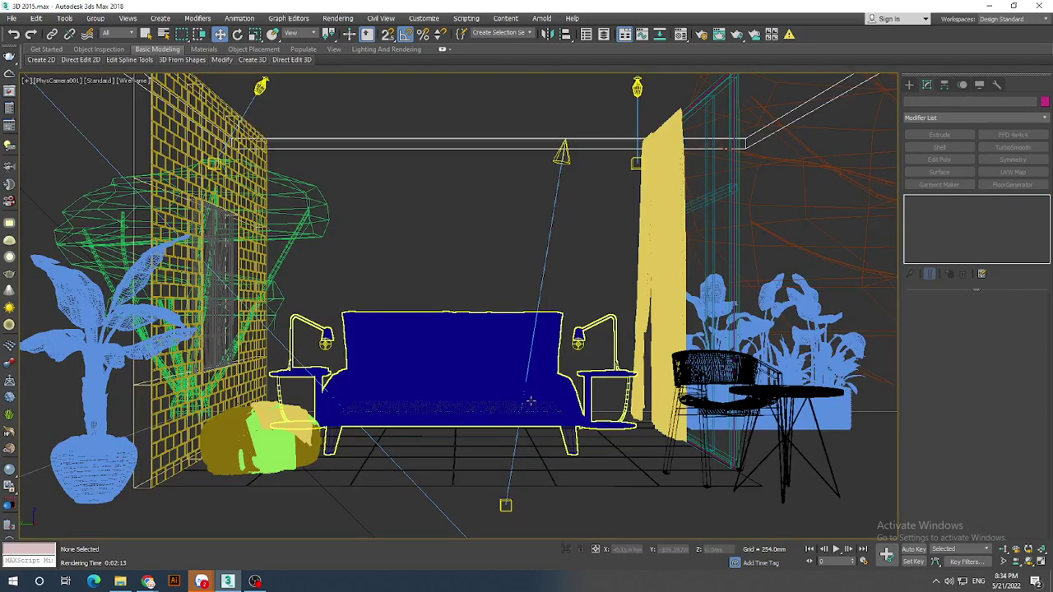
{"action": "key", "text": "ctrl+s"}
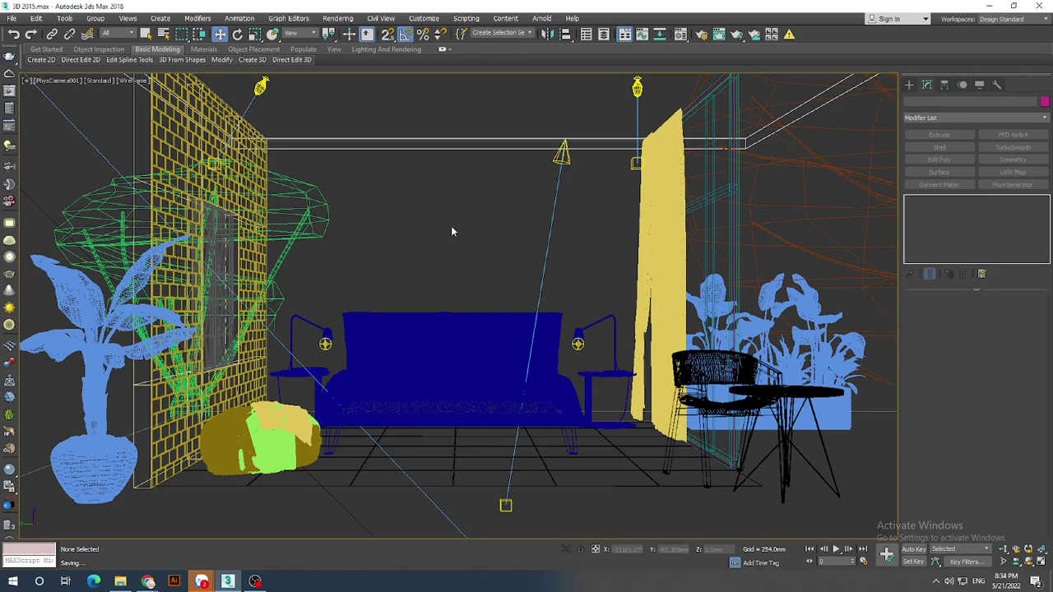
{"action": "key", "text": "shift+q"}
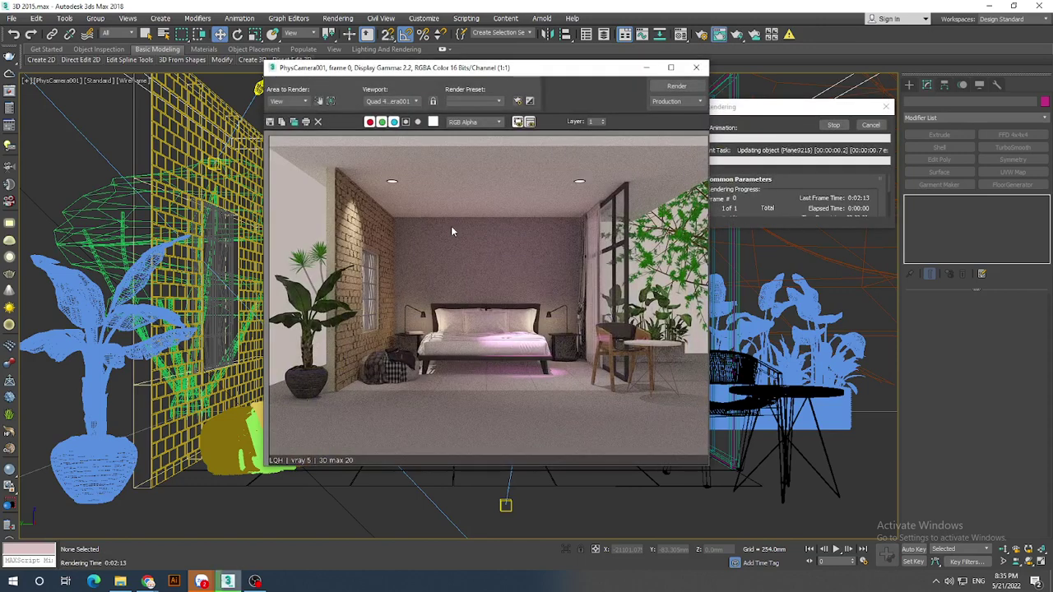
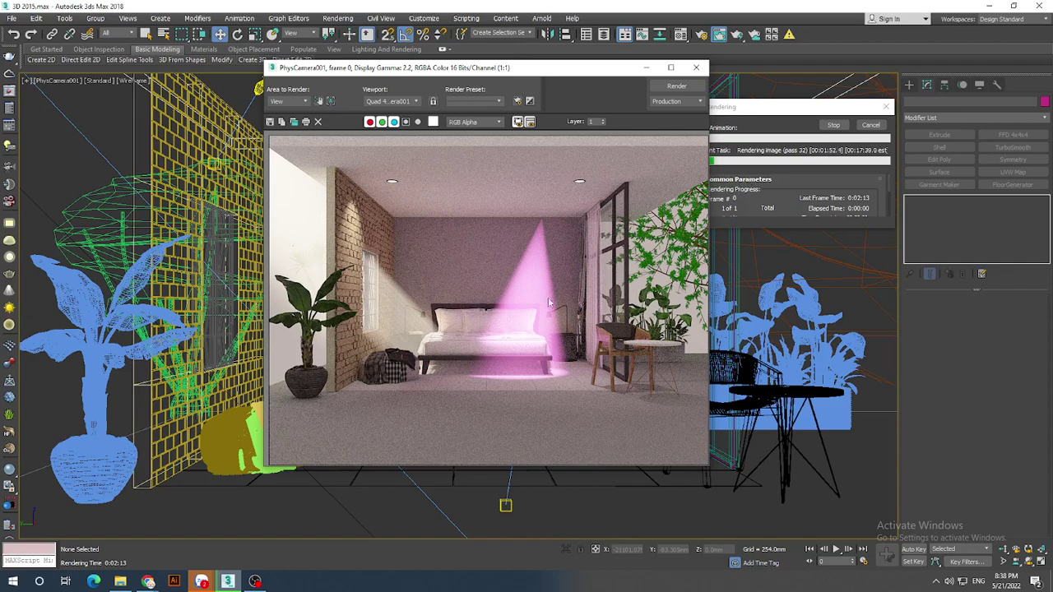
- Stop the bedroom render mid-pass, close the Rendered Frame Window, and bring OBS forward
{"action": "left_click", "coordinate": [835, 125]}
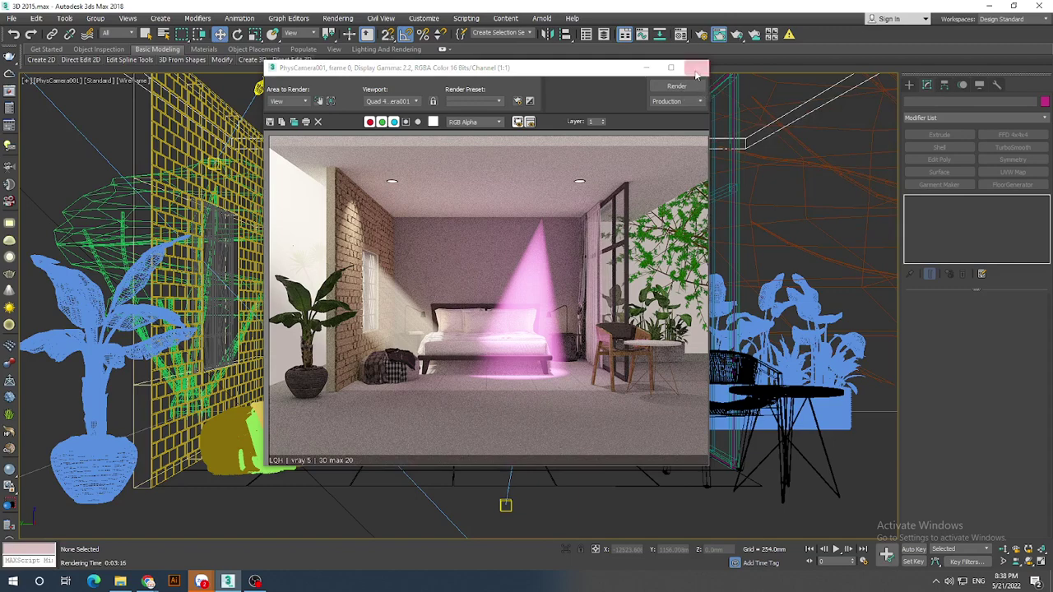
{"action": "left_click", "coordinate": [696, 69]}
{"action": "left_click", "coordinate": [255, 582]}
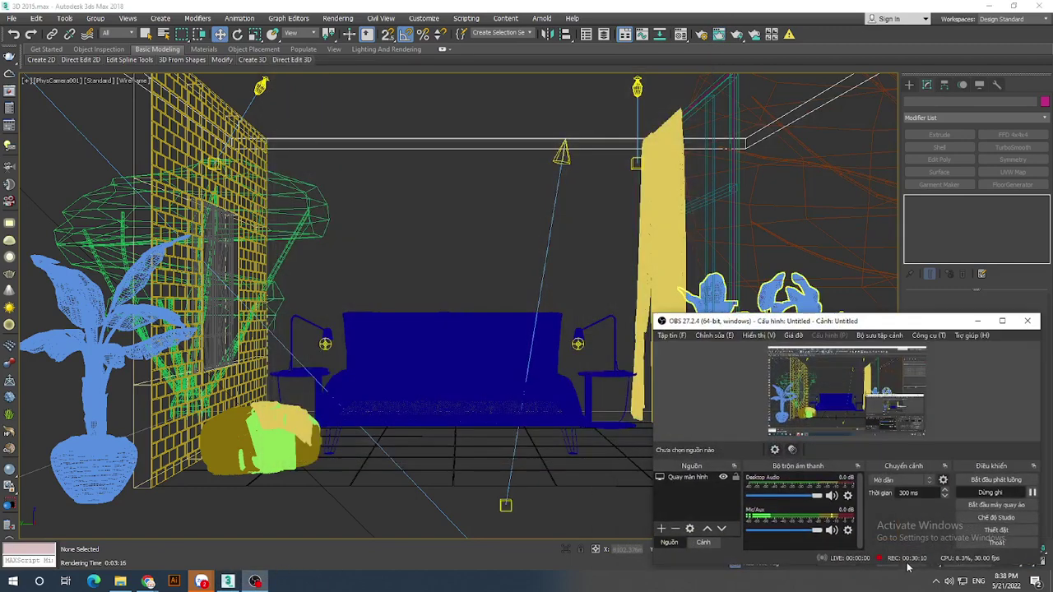